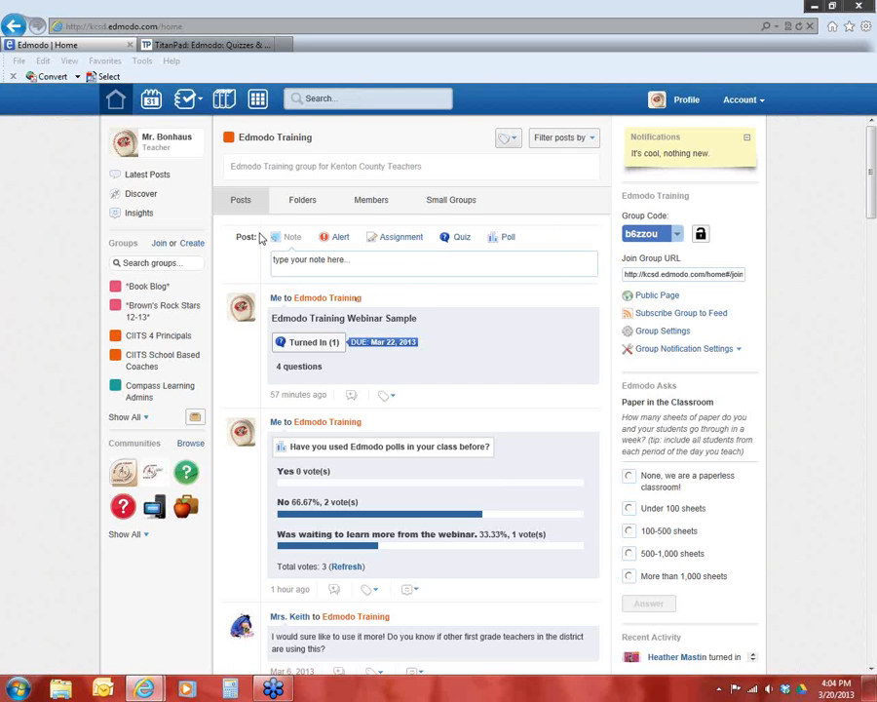
View the prompt for joining a group by code and close it without joining
{"action": "left_click", "coordinate": [159, 247]}
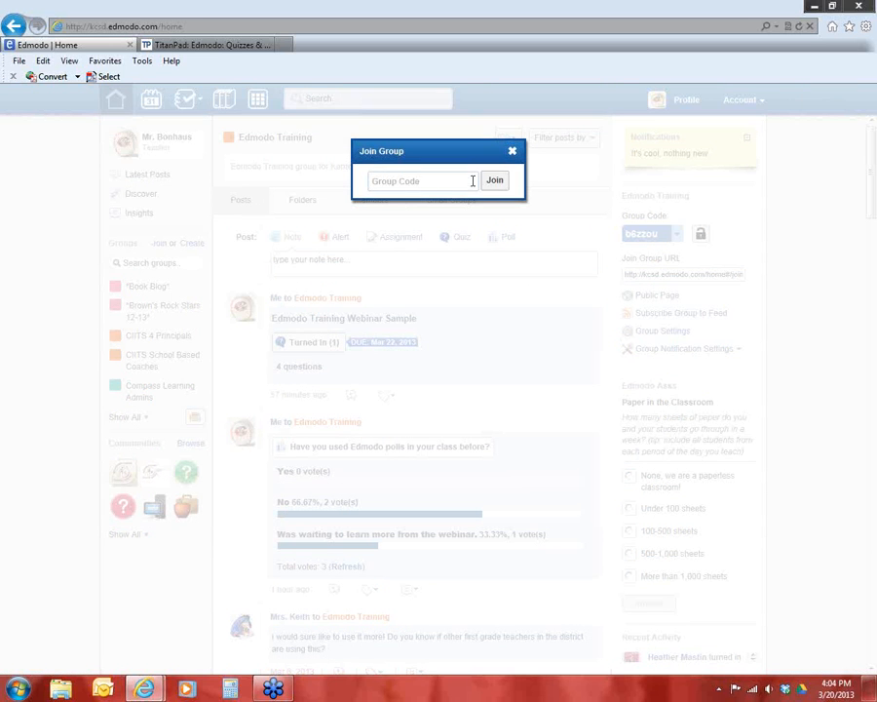
{"action": "left_click", "coordinate": [513, 152]}
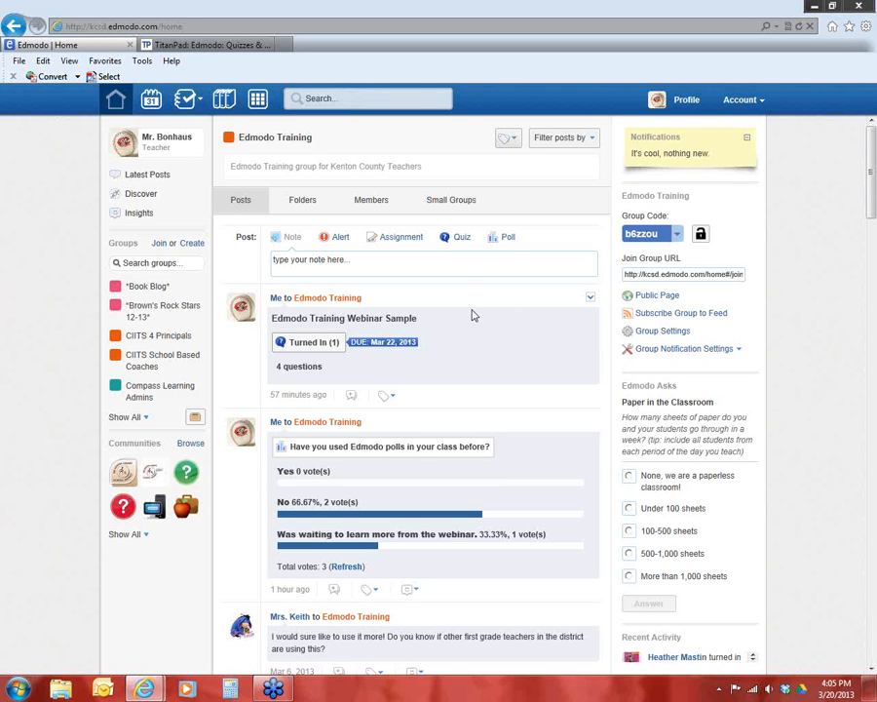
Start a poll post in the Edmodo Training group with the question "Was today a good day for you?"
{"action": "left_click", "coordinate": [509, 243]}
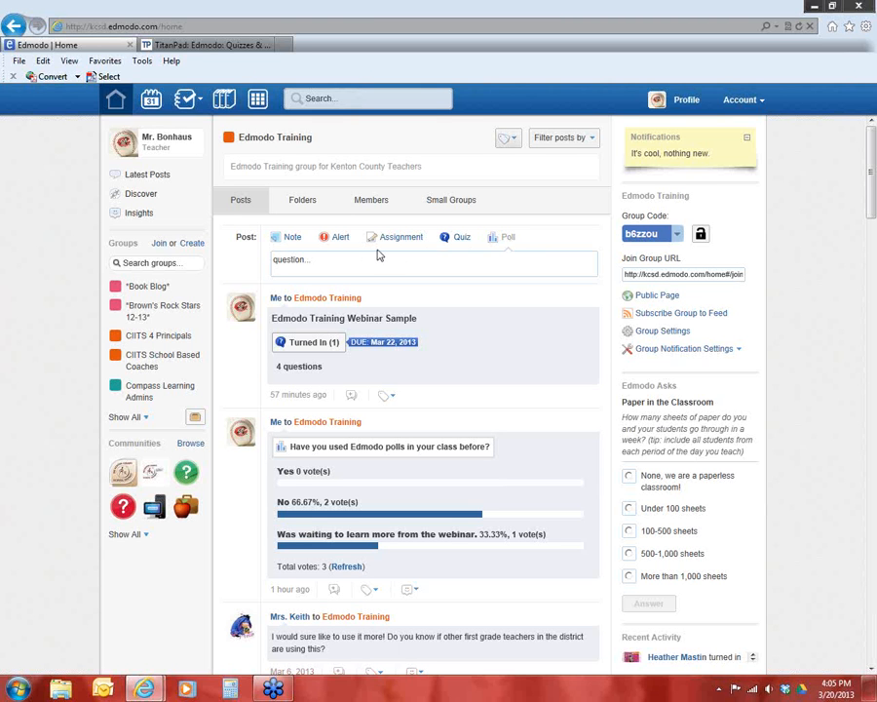
{"action": "left_click", "coordinate": [290, 260]}
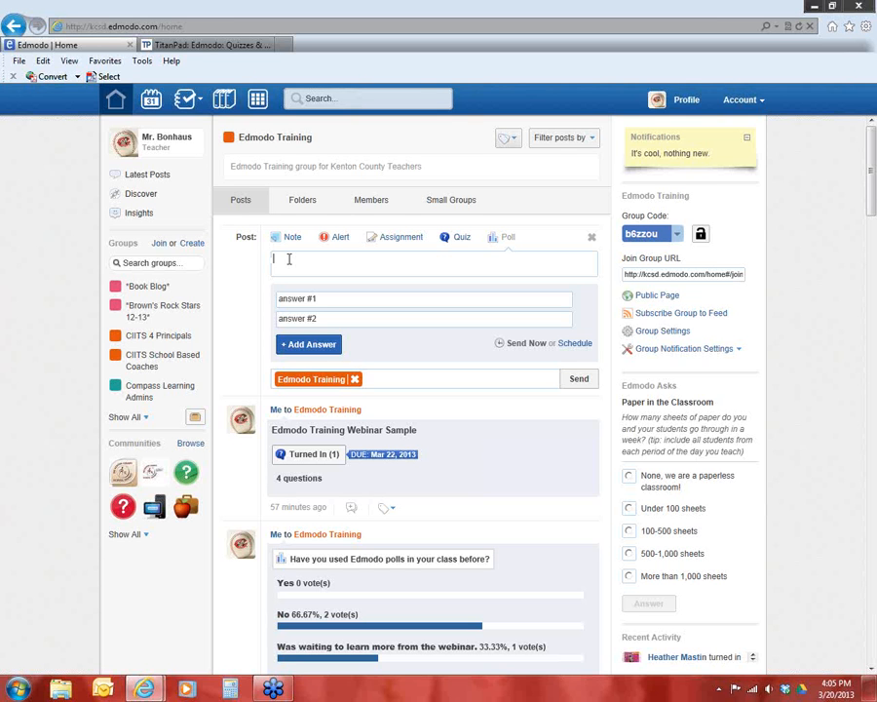
{"action": "type", "text": "Was today a good day for you?"}
Give the poll three answers: "Yes", "No" and an added third answer "Okay day"
{"action": "left_click", "coordinate": [308, 297]}
{"action": "type", "text": "Yes"}
{"action": "key", "text": "Tab"}
{"action": "left_click", "coordinate": [297, 344]}
{"action": "left_click", "coordinate": [300, 341]}
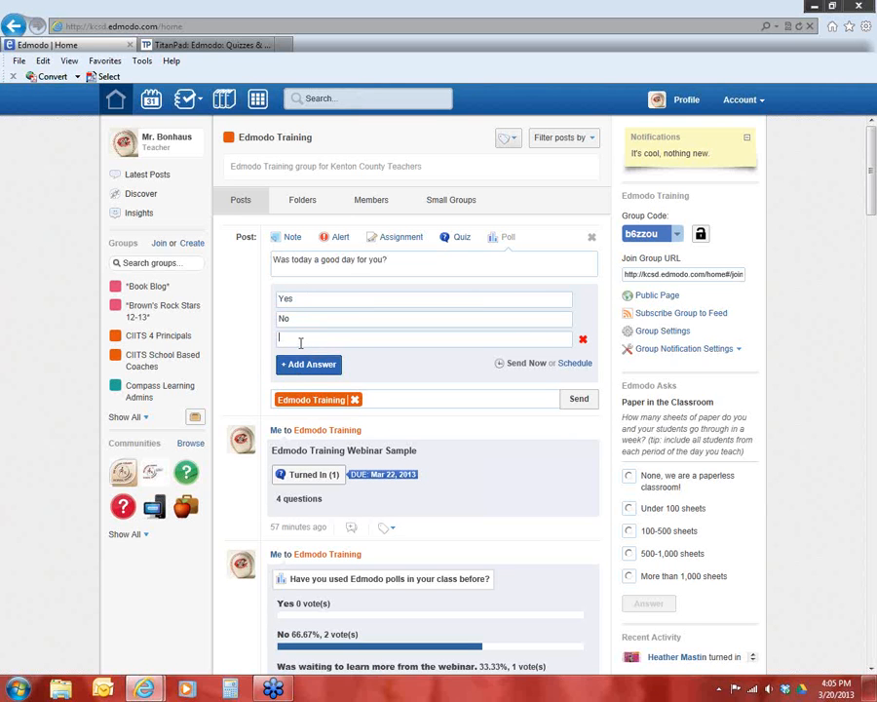
{"action": "type", "text": "In Betwe"}
{"action": "key", "text": "BackSpace"}
{"action": "key", "text": "BackSpace"}
{"action": "key", "text": "BackSpace"}
{"action": "key", "text": "BackSpace"}
{"action": "key", "text": "BackSpace"}
{"action": "key", "text": "BackSpace"}
{"action": "key", "text": "BackSpace"}
{"action": "key", "text": "BackSpace"}
{"action": "key", "text": "BackSpace"}
Examine the day and time choices for scheduling the poll post, and close them without scheduling
{"action": "left_click", "coordinate": [580, 365]}
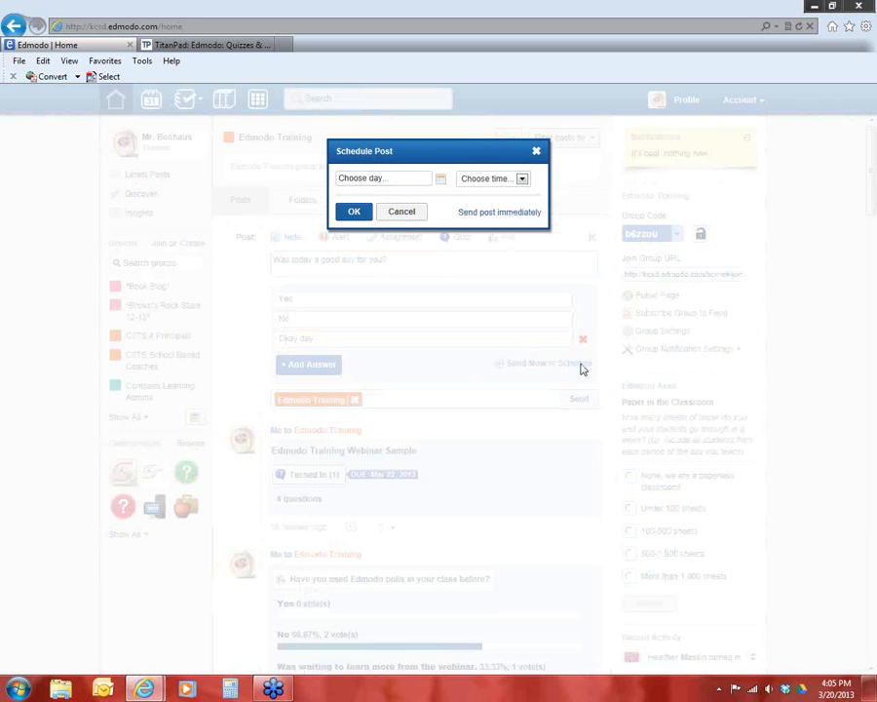
{"action": "left_click", "coordinate": [441, 183]}
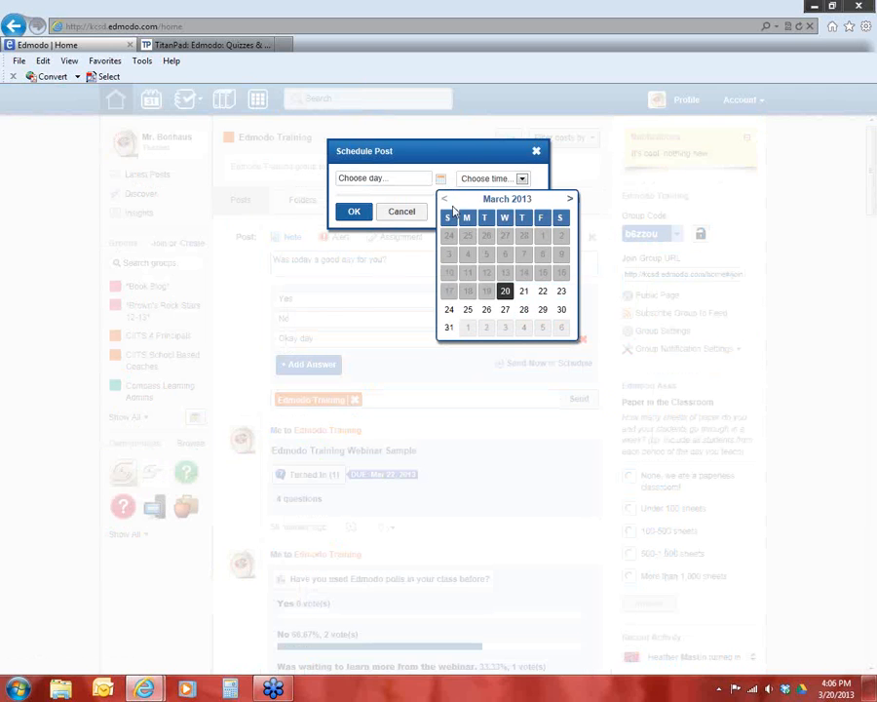
{"action": "left_click", "coordinate": [465, 171]}
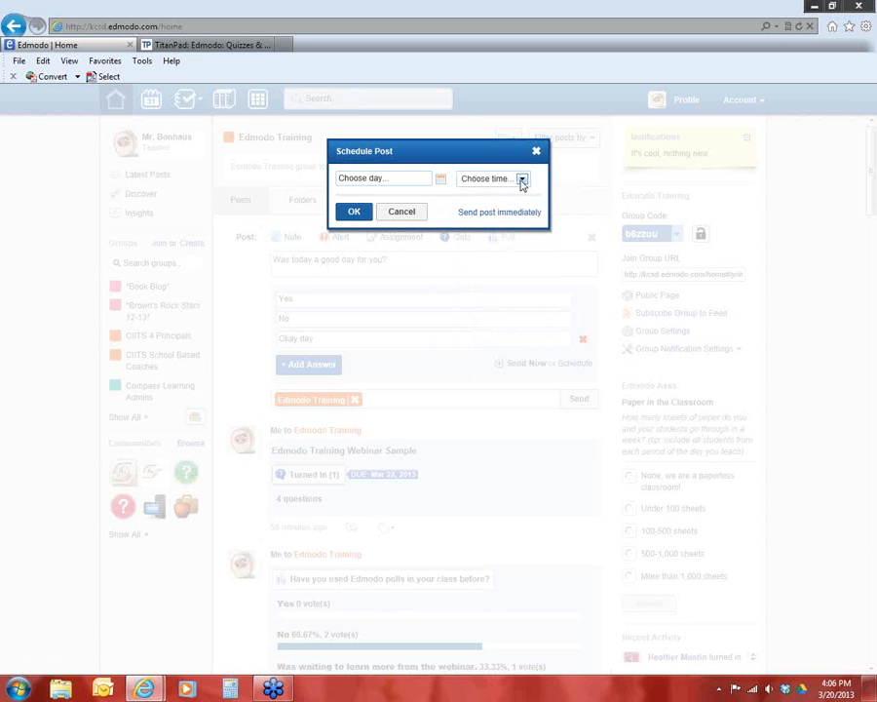
{"action": "left_click", "coordinate": [521, 181]}
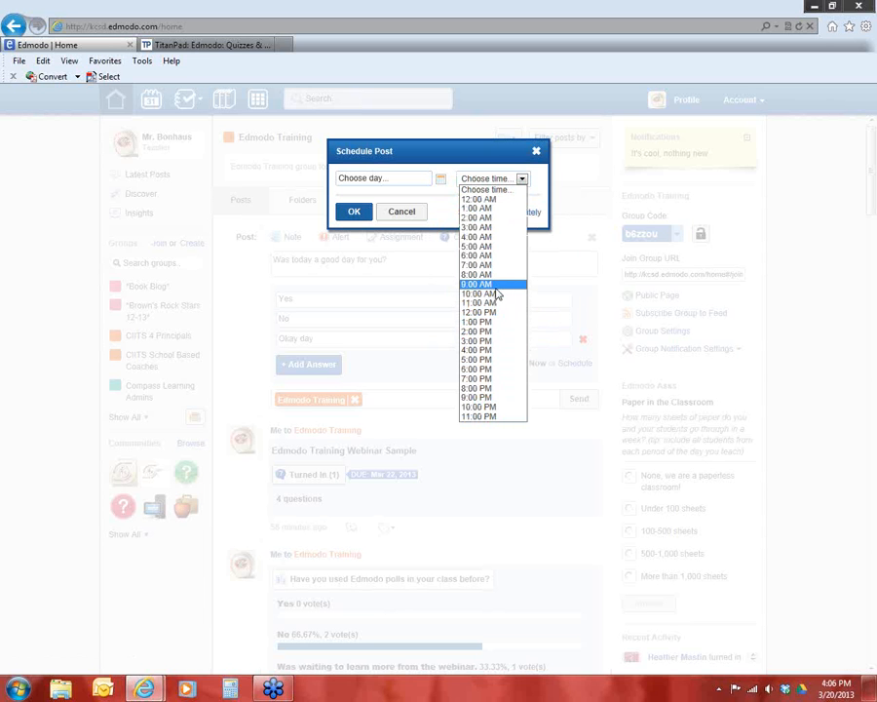
{"action": "left_click", "coordinate": [522, 178]}
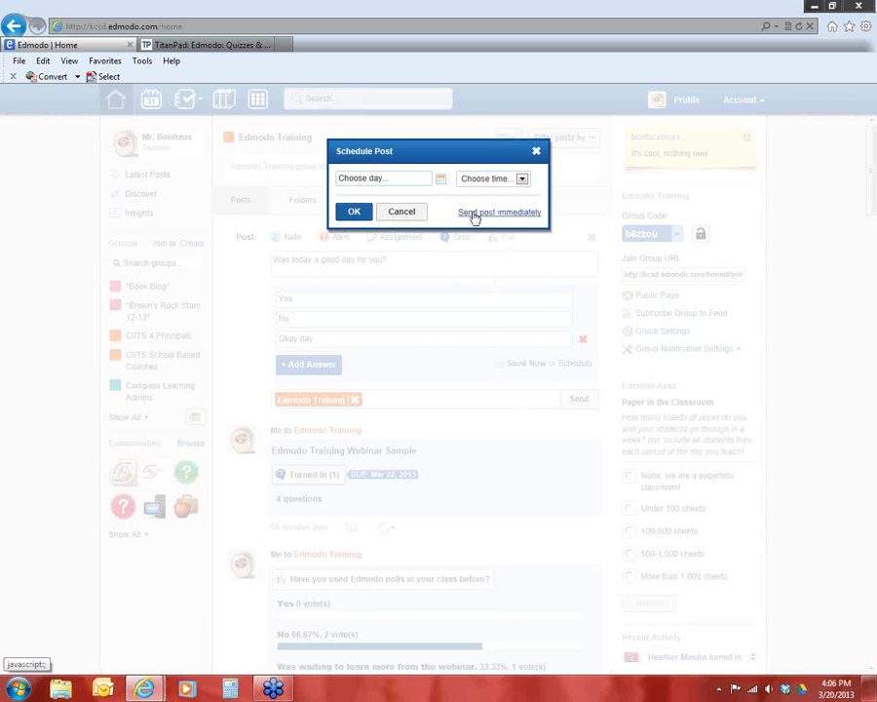
{"action": "left_click", "coordinate": [410, 214]}
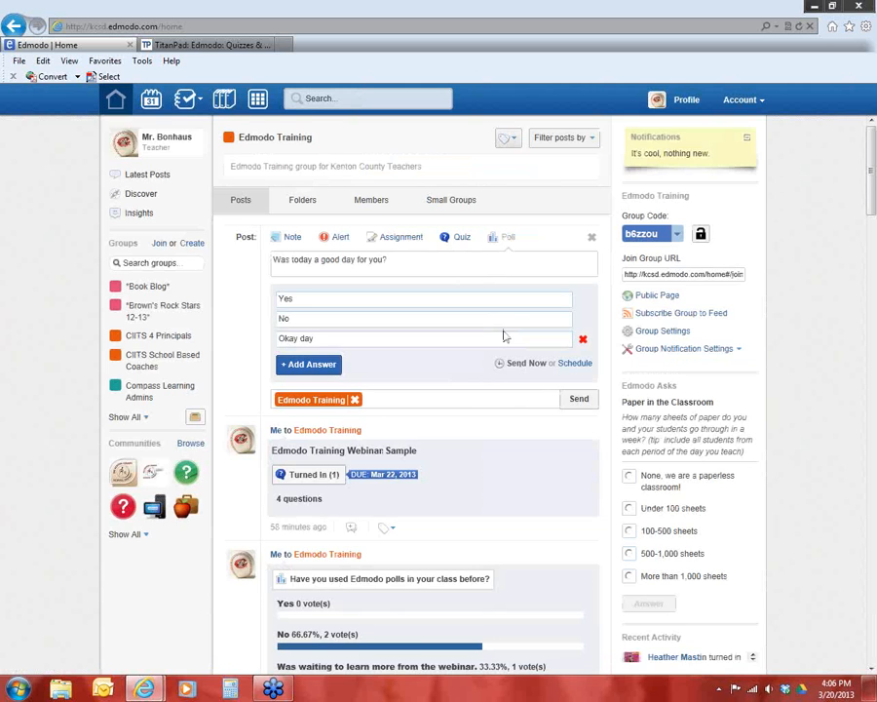
Remove the Edmodo Training group from the poll's recipients and add it back by searching "edmodo"
{"action": "scroll", "coordinate": [485, 376], "scroll_direction": "down", "scroll_amount": 3}
{"action": "scroll", "coordinate": [436, 275], "scroll_direction": "up", "scroll_amount": 1}
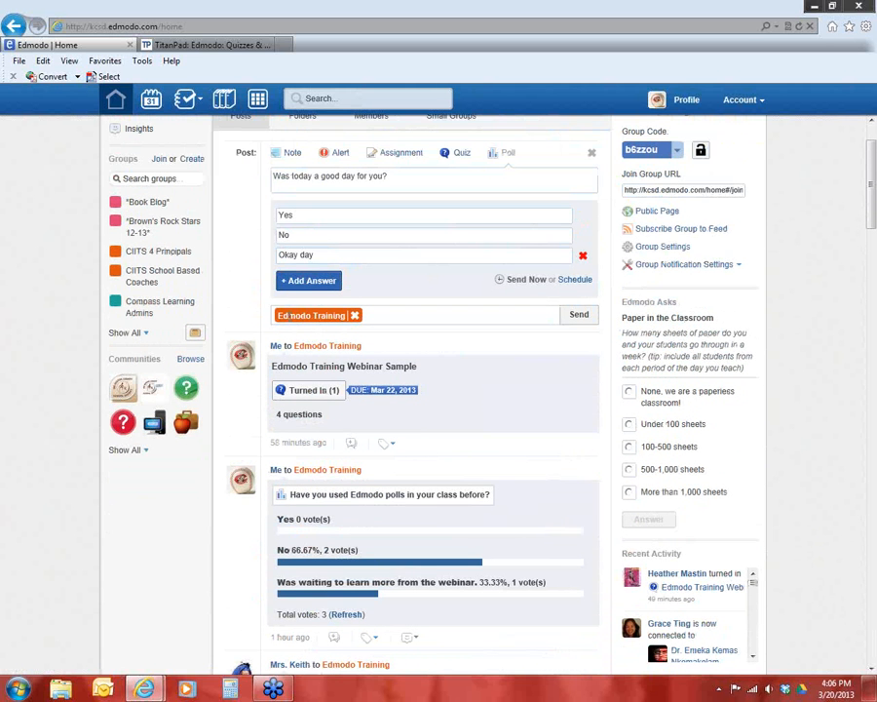
{"action": "left_click", "coordinate": [355, 315]}
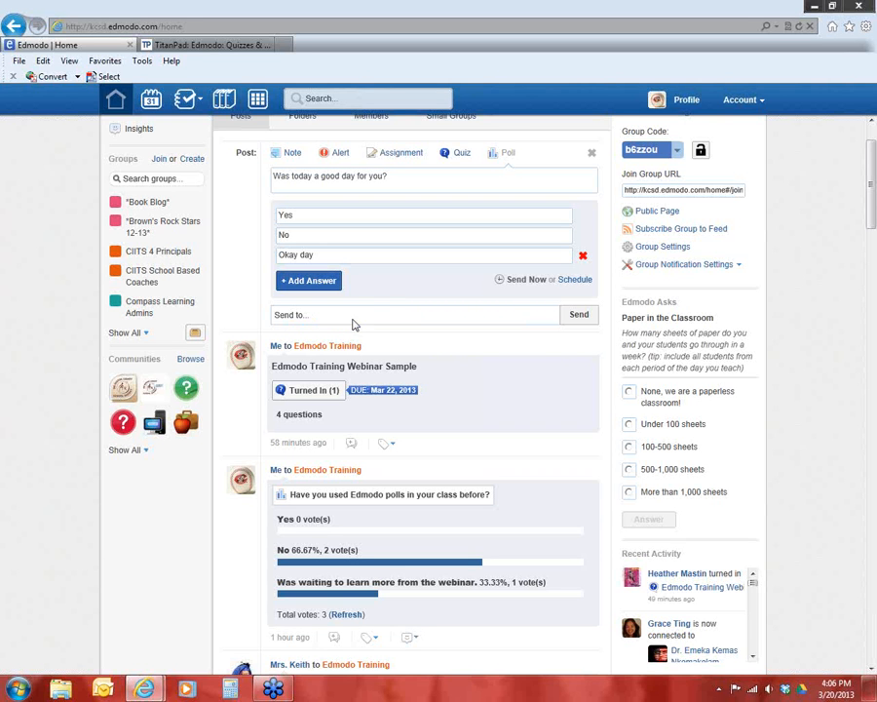
{"action": "left_click", "coordinate": [296, 313]}
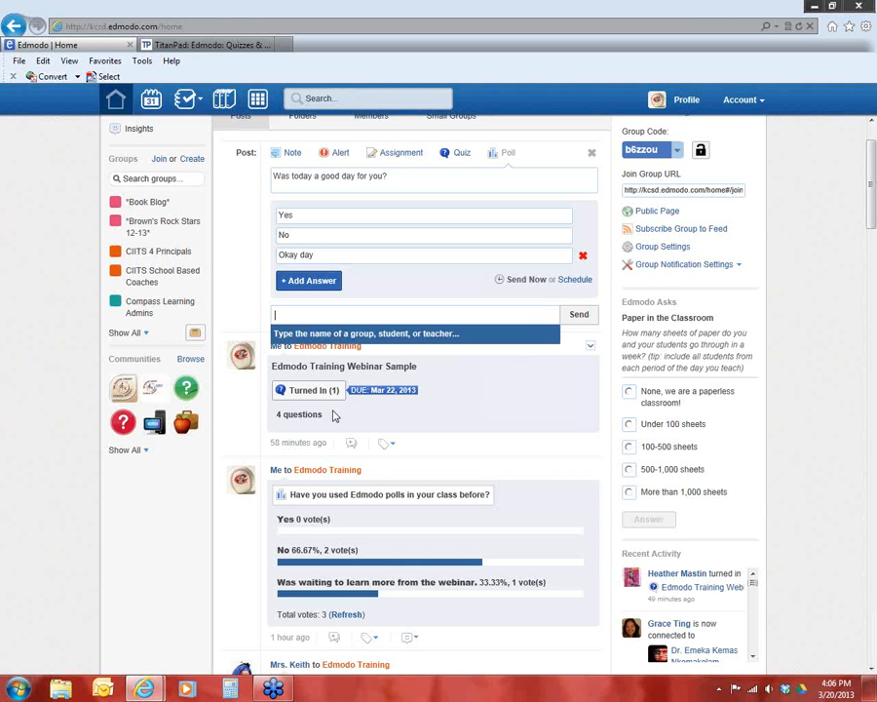
{"action": "type", "text": "edmodo"}
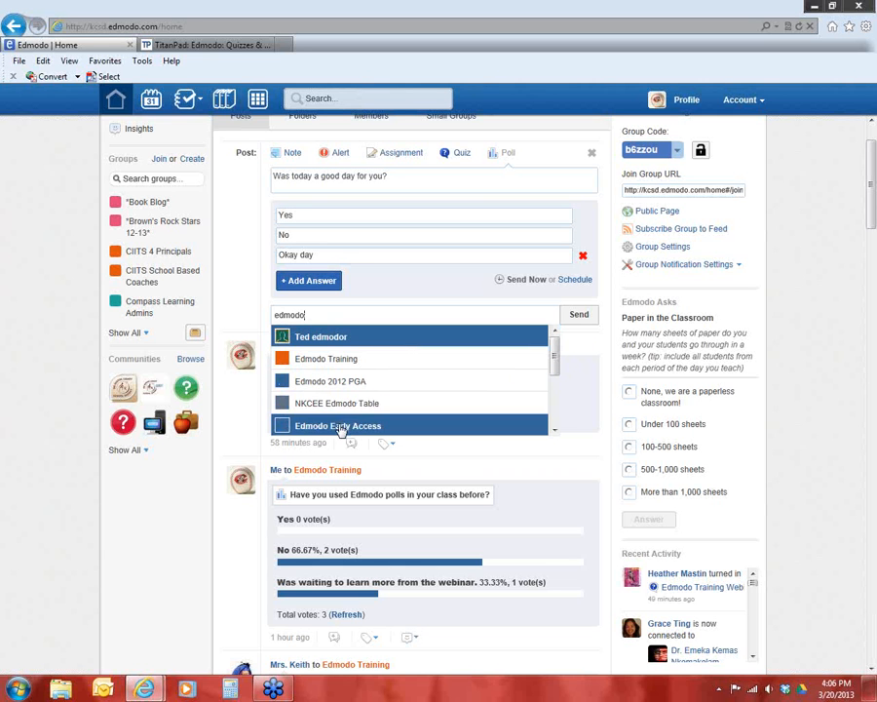
{"action": "left_click", "coordinate": [334, 364]}
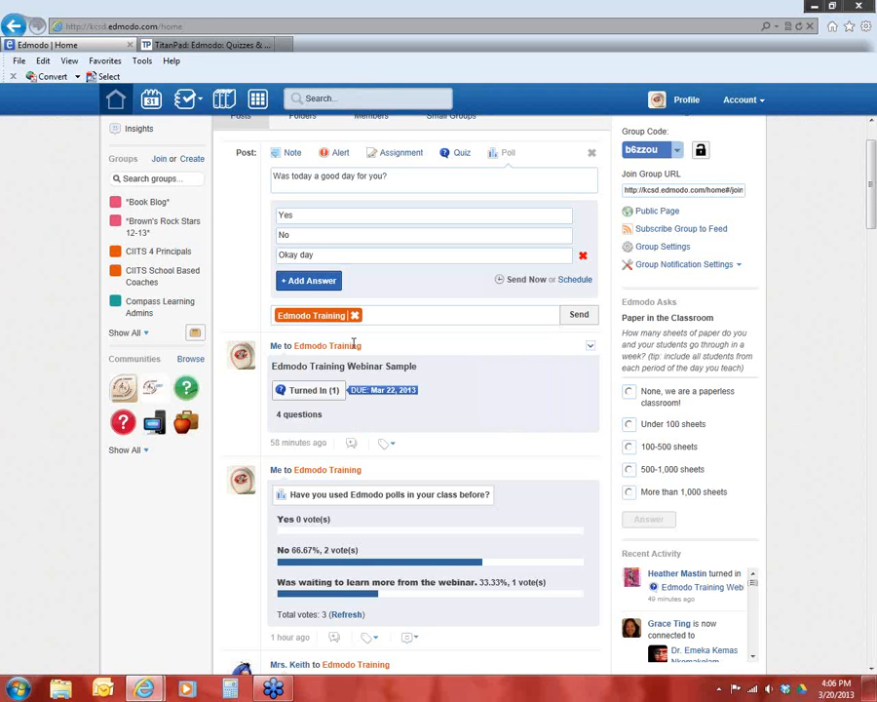
Add an individual teacher by name as a second recipient of the poll, and remove that recipient again
{"action": "left_click", "coordinate": [383, 314]}
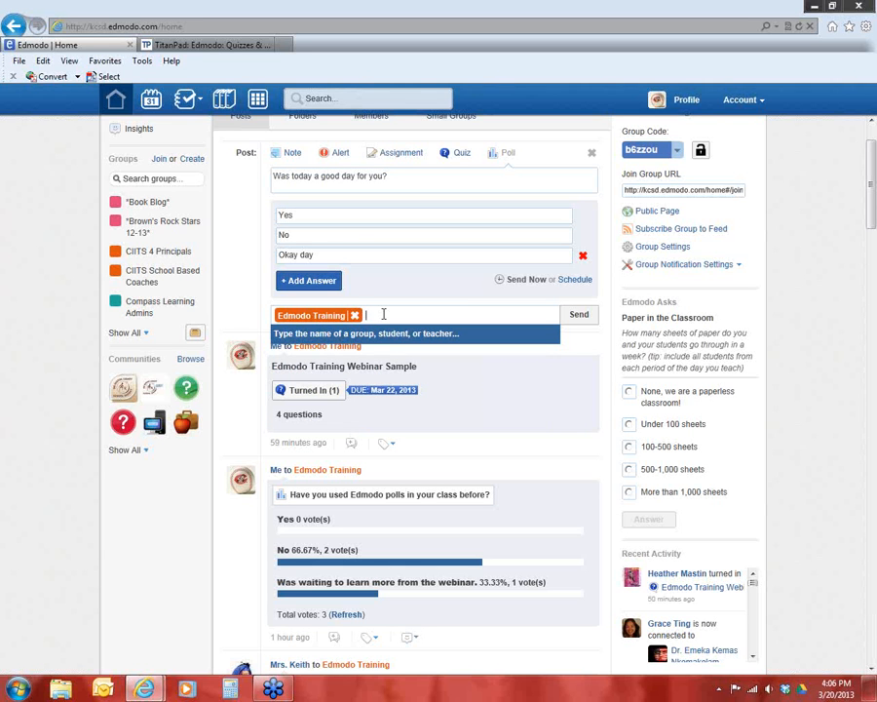
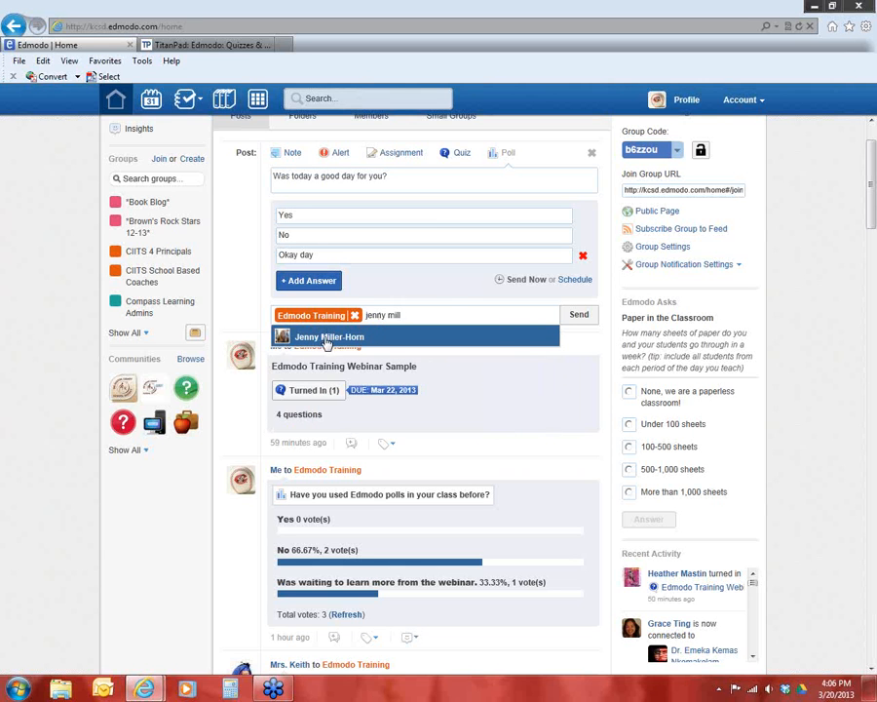
{"action": "left_click", "coordinate": [328, 338]}
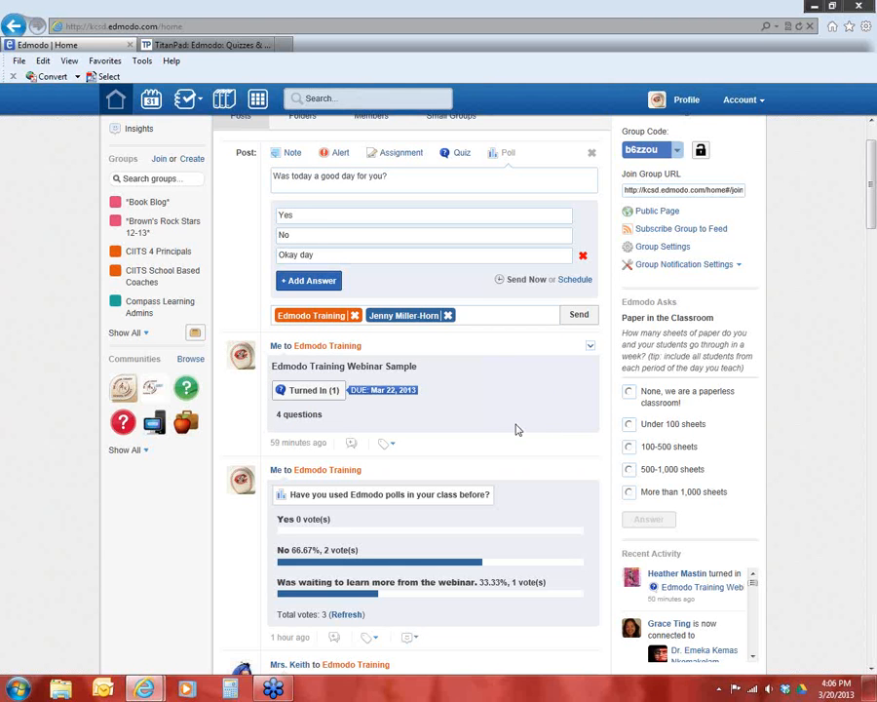
{"action": "left_click", "coordinate": [447, 316]}
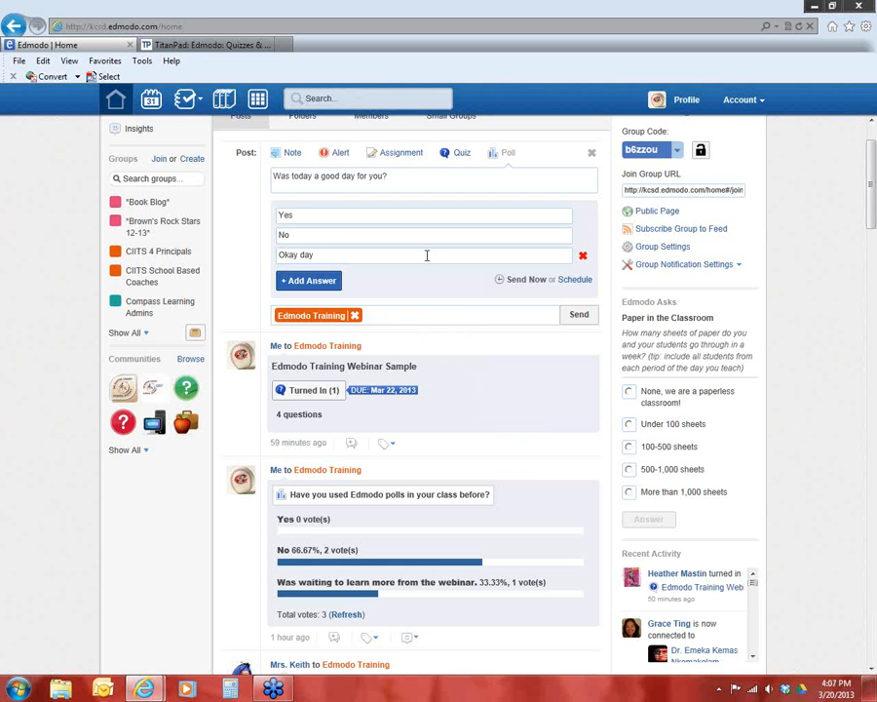
Send the poll to the Edmodo Training group and reload the page
{"action": "left_click", "coordinate": [580, 317]}
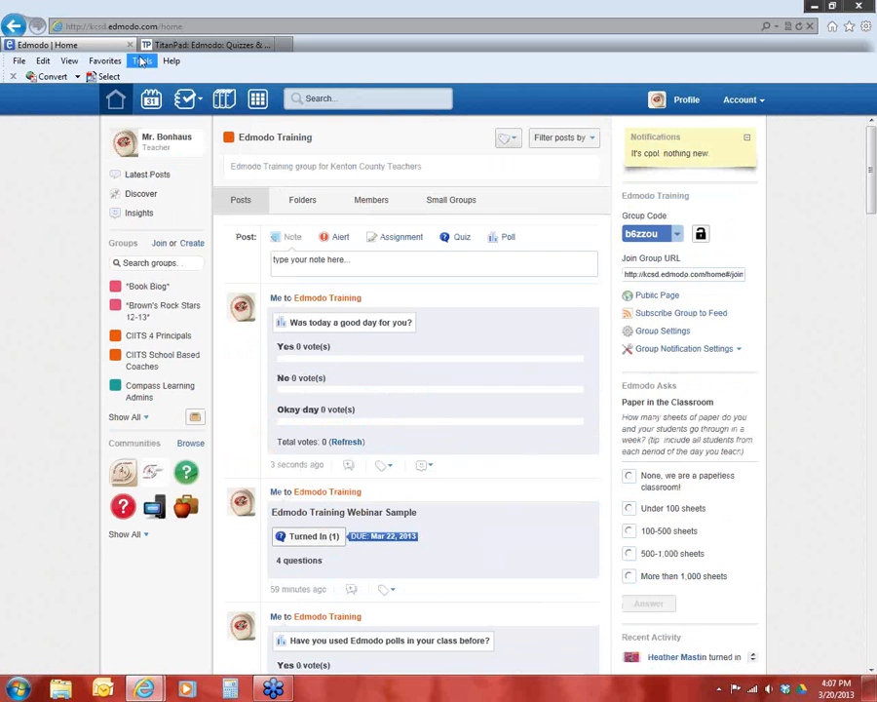
{"action": "left_click", "coordinate": [799, 26]}
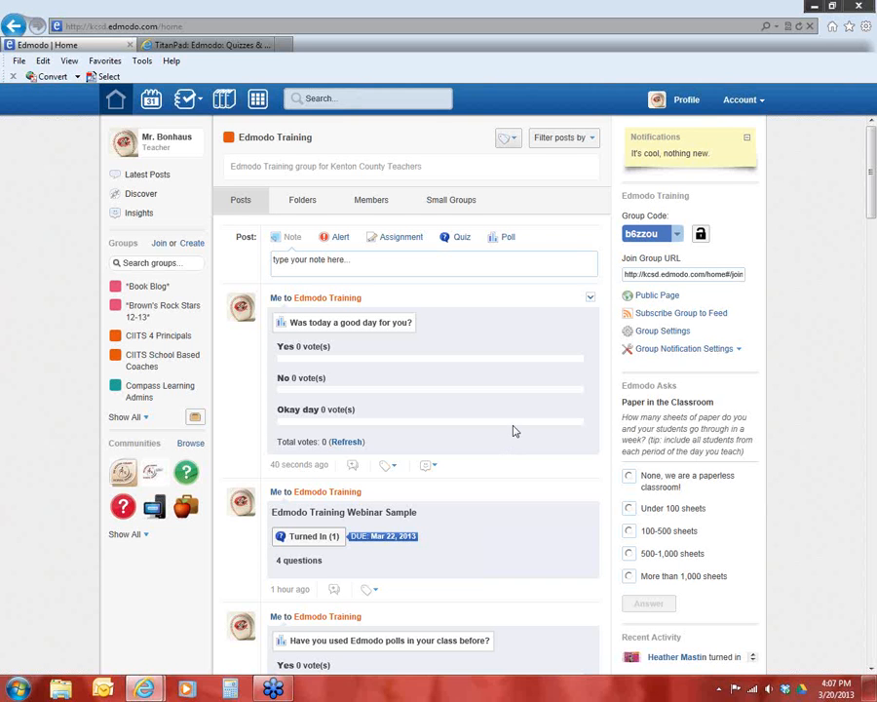
Open a reply to the newly posted poll and cancel it
{"action": "left_click", "coordinate": [352, 465]}
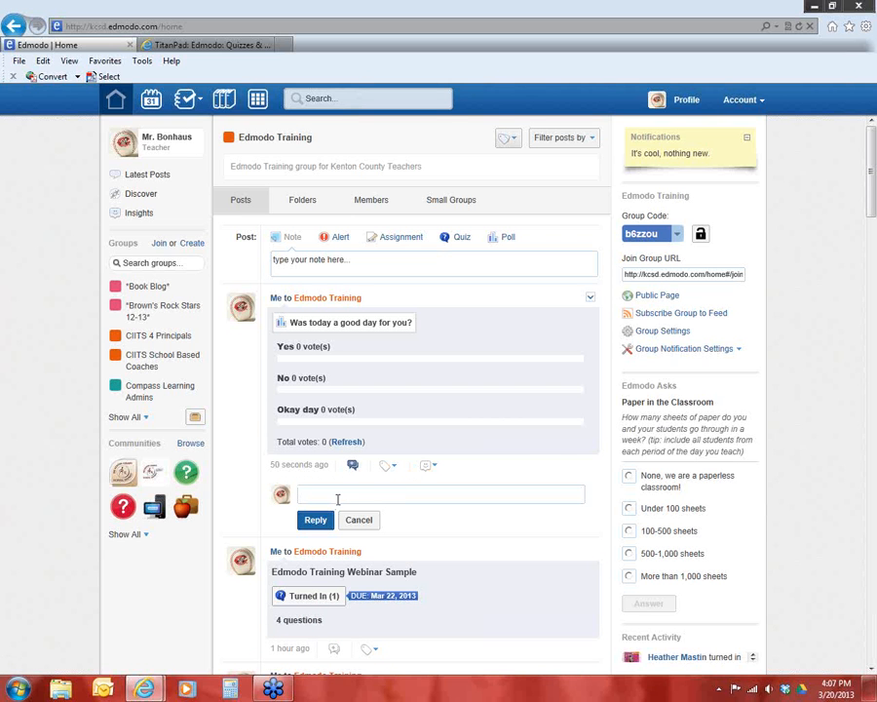
{"action": "left_click", "coordinate": [359, 520]}
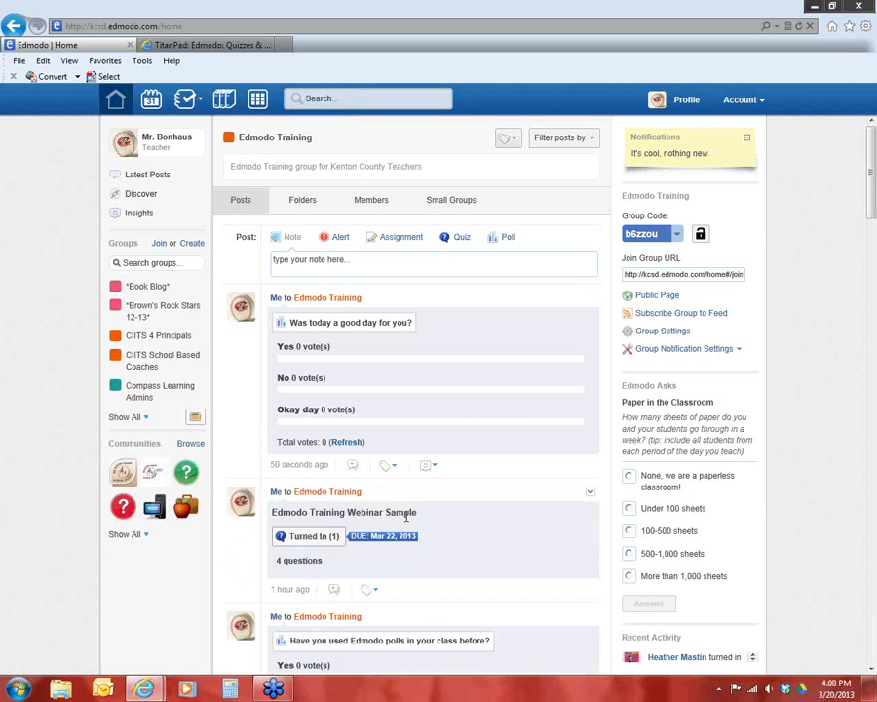
Tag the "Was today a good day for you?" poll with the existing tags "training" and "webinar"
{"action": "left_click", "coordinate": [391, 467]}
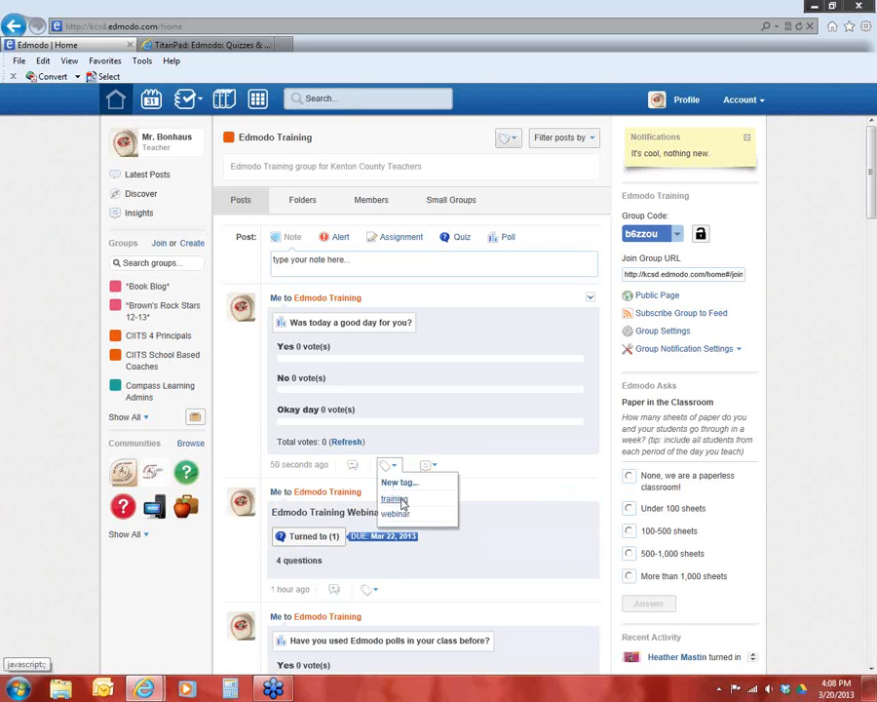
{"action": "left_click", "coordinate": [398, 499]}
{"action": "left_click", "coordinate": [391, 467]}
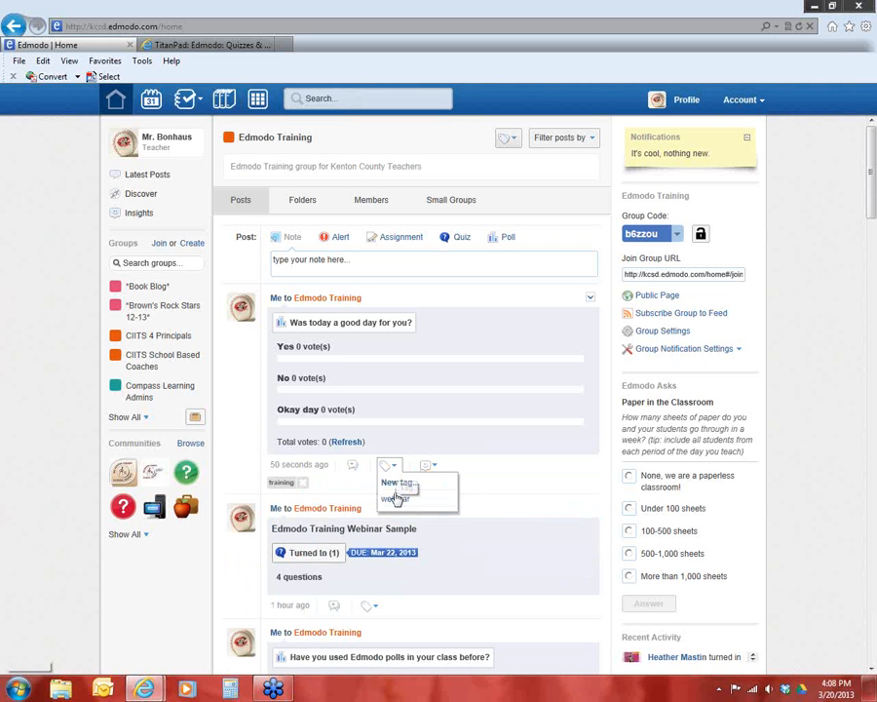
{"action": "left_click", "coordinate": [394, 498]}
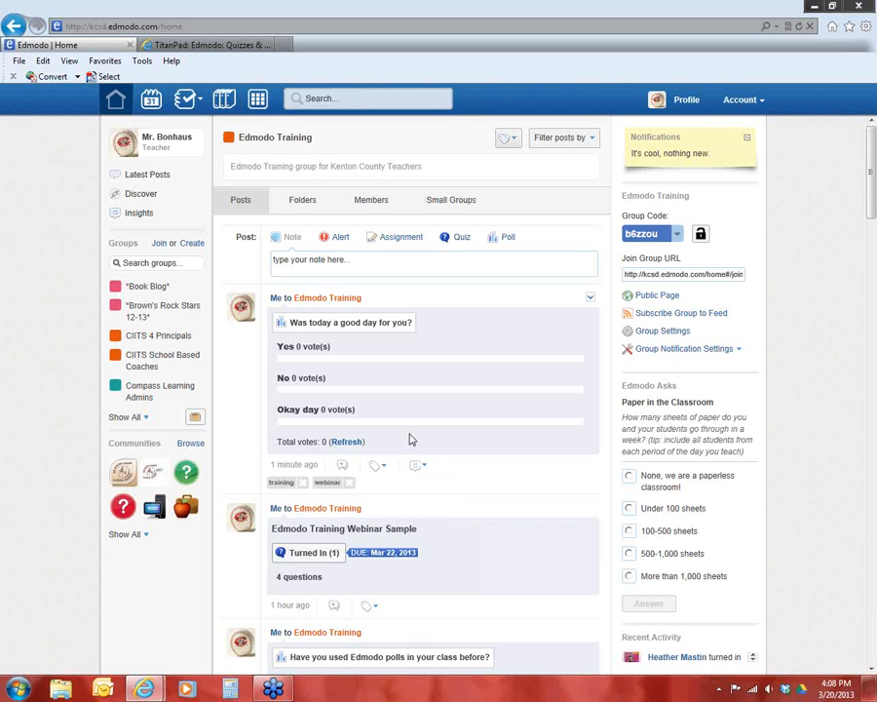
{"action": "left_click", "coordinate": [422, 467]}
{"action": "left_click", "coordinate": [866, 37]}
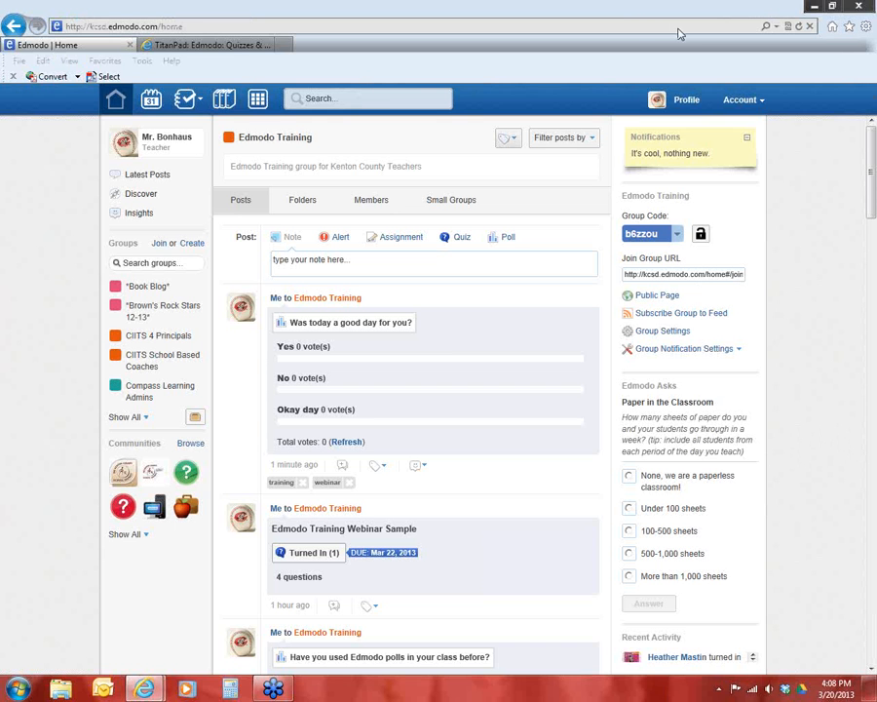
Check the district subdomain and group codes on the TitanPad page, and return to the Edmodo home page
{"action": "left_click", "coordinate": [219, 43]}
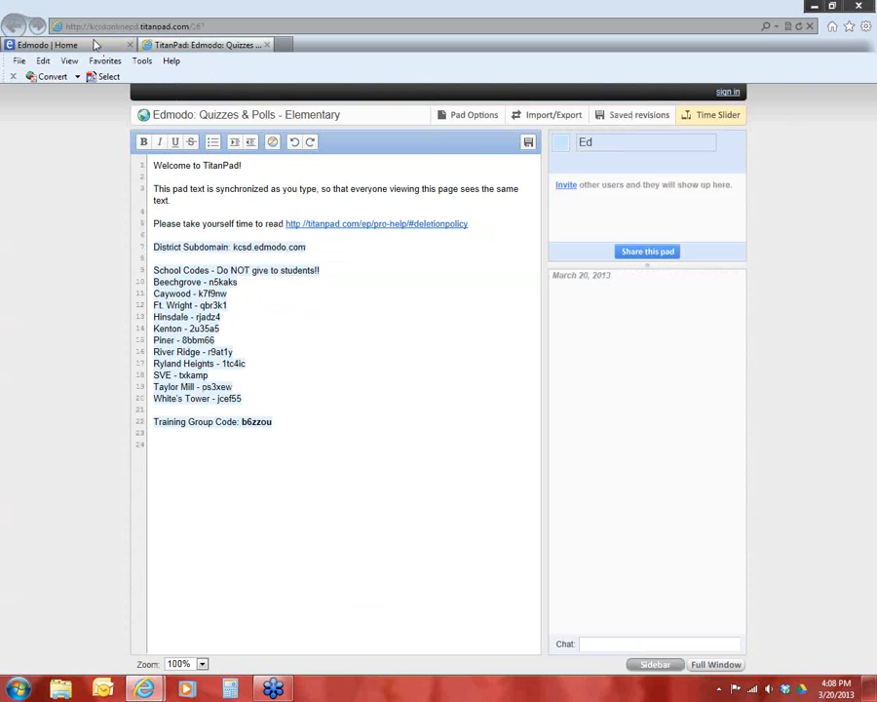
{"action": "left_click", "coordinate": [95, 46]}
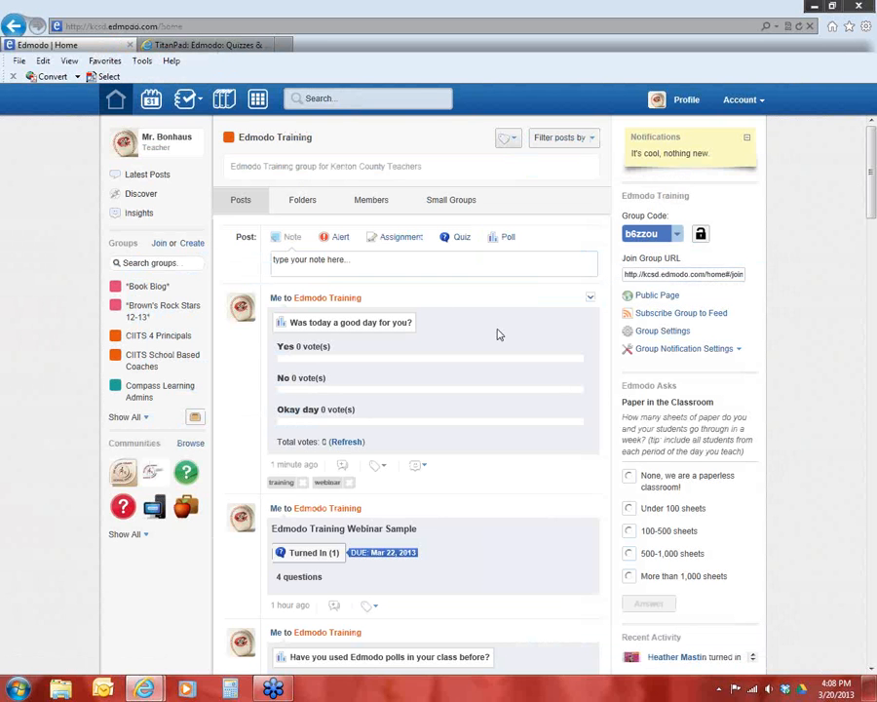
{"action": "left_click", "coordinate": [460, 239]}
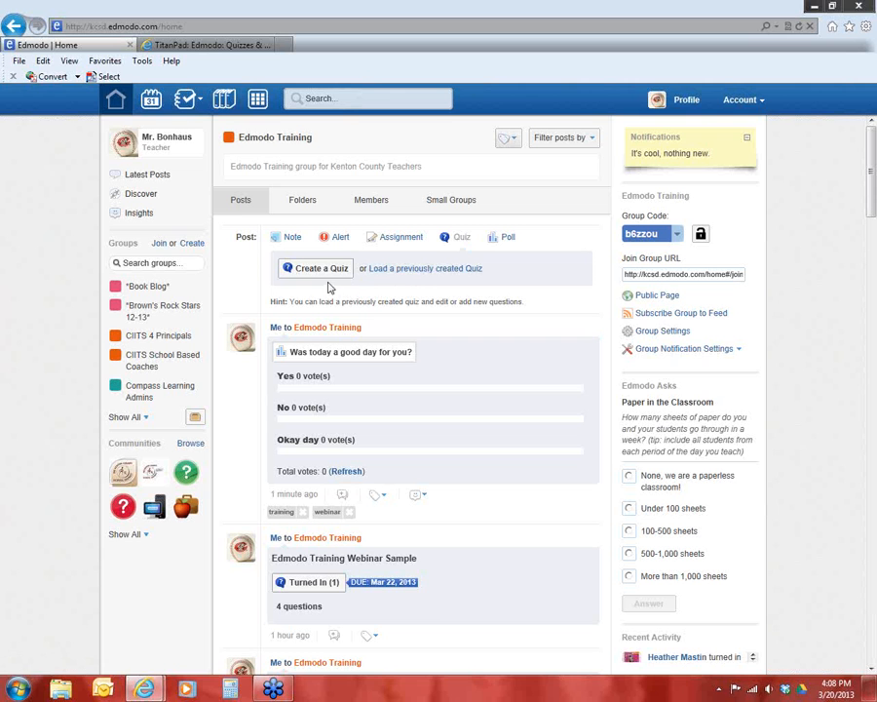
{"action": "left_click", "coordinate": [426, 273]}
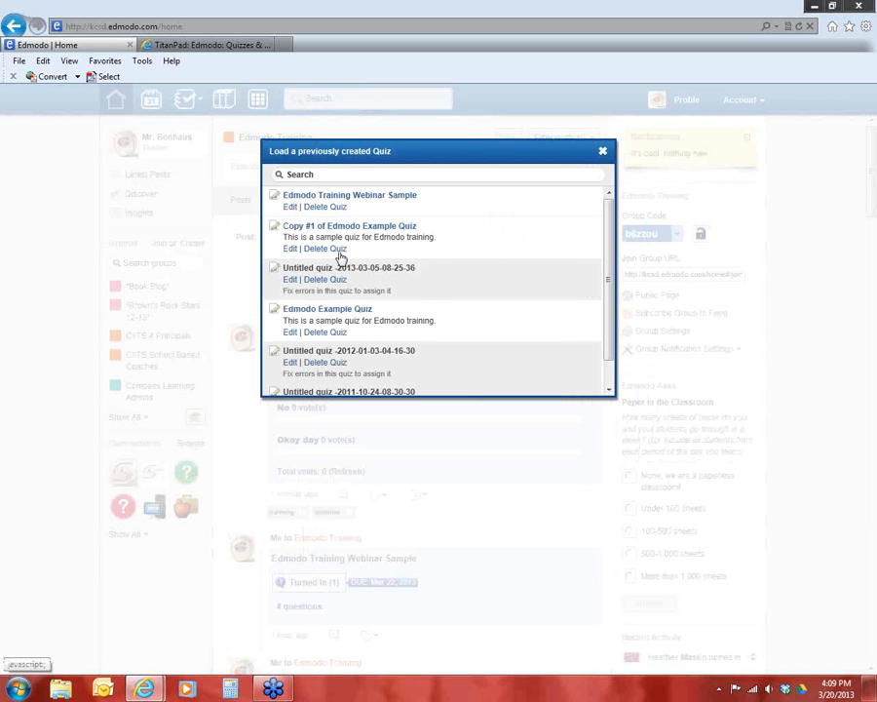
{"action": "scroll", "coordinate": [609, 274], "scroll_direction": "down", "scroll_amount": 2}
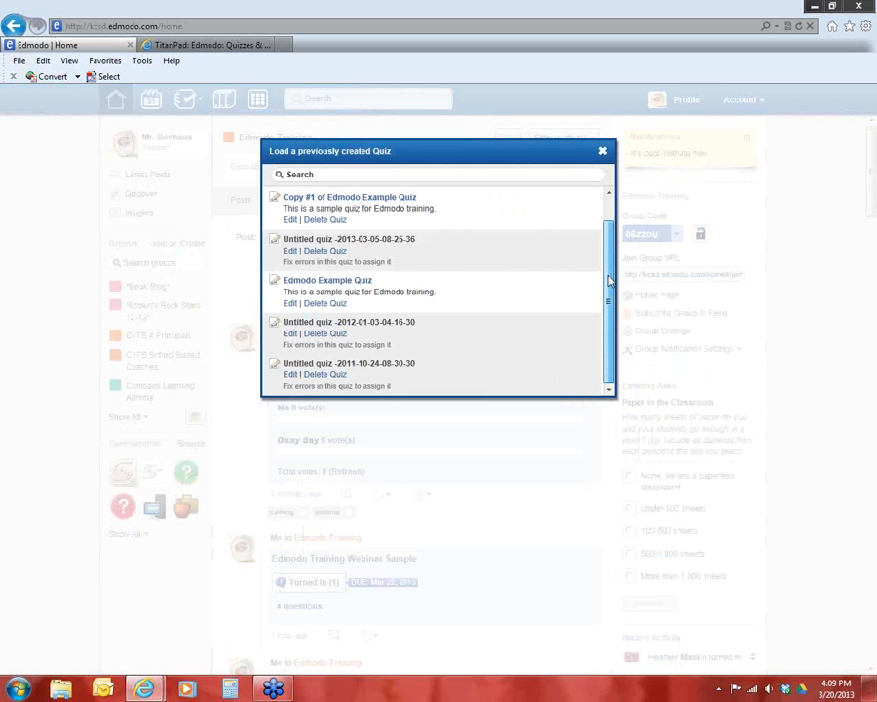
{"action": "scroll", "coordinate": [609, 278], "scroll_direction": "up", "scroll_amount": 2}
{"action": "scroll", "coordinate": [610, 274], "scroll_direction": "down", "scroll_amount": 2}
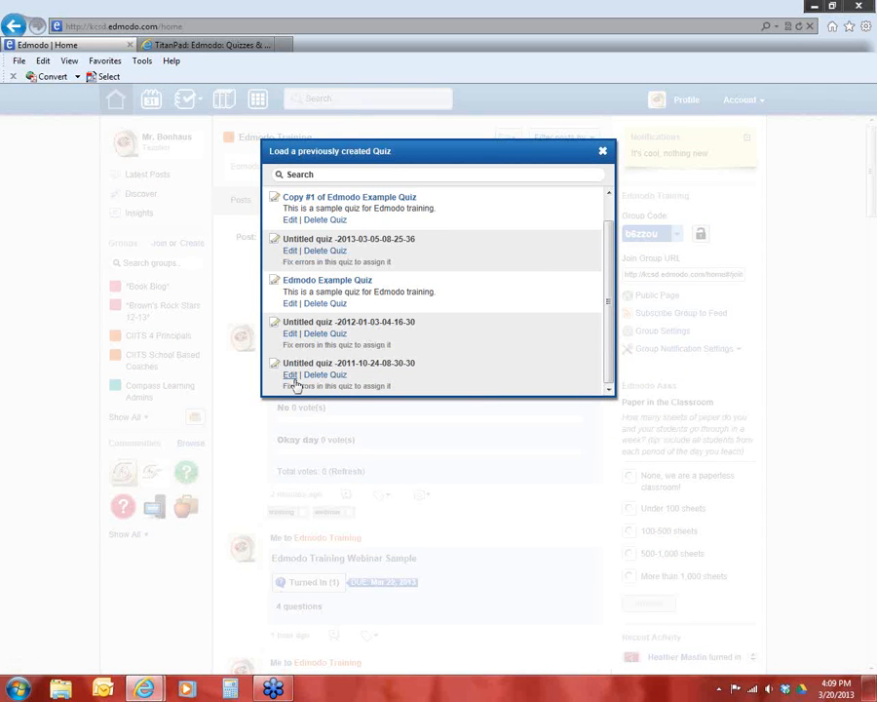
{"action": "left_click", "coordinate": [319, 334]}
{"action": "left_click", "coordinate": [423, 202]}
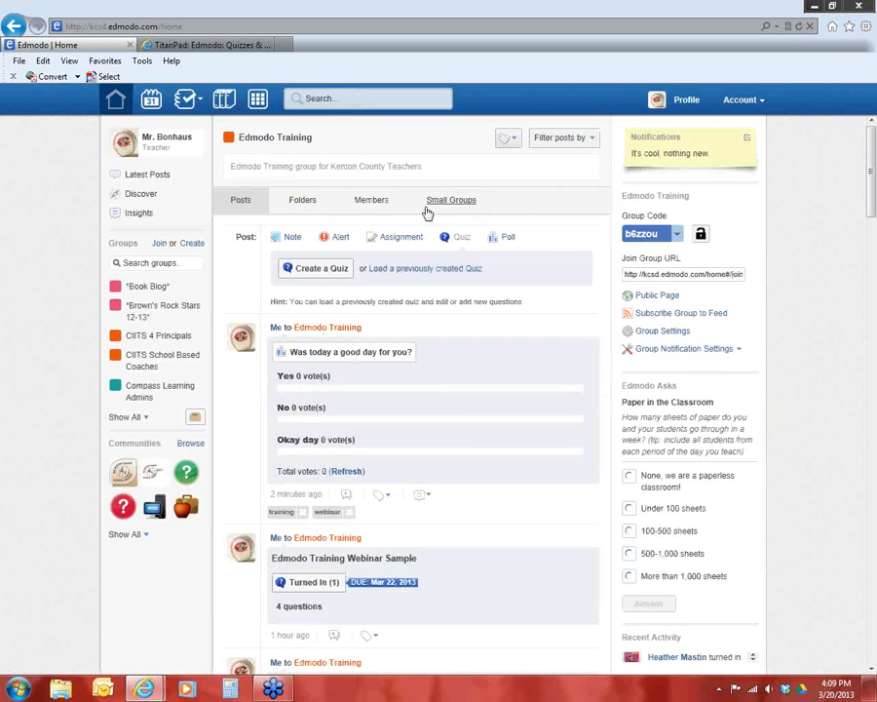
{"action": "left_click", "coordinate": [406, 269]}
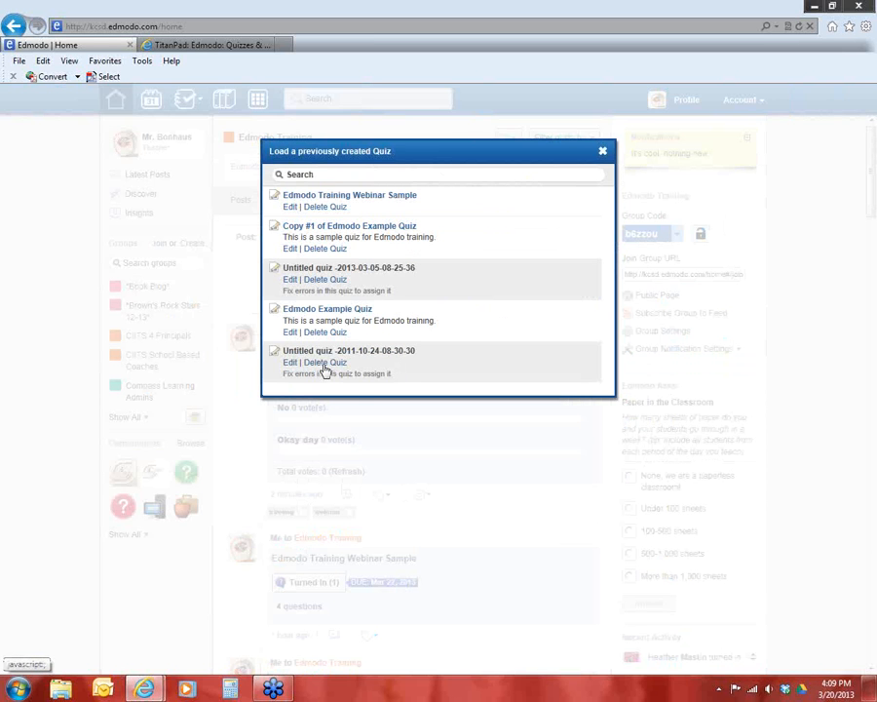
{"action": "left_click", "coordinate": [324, 363]}
{"action": "left_click", "coordinate": [417, 201]}
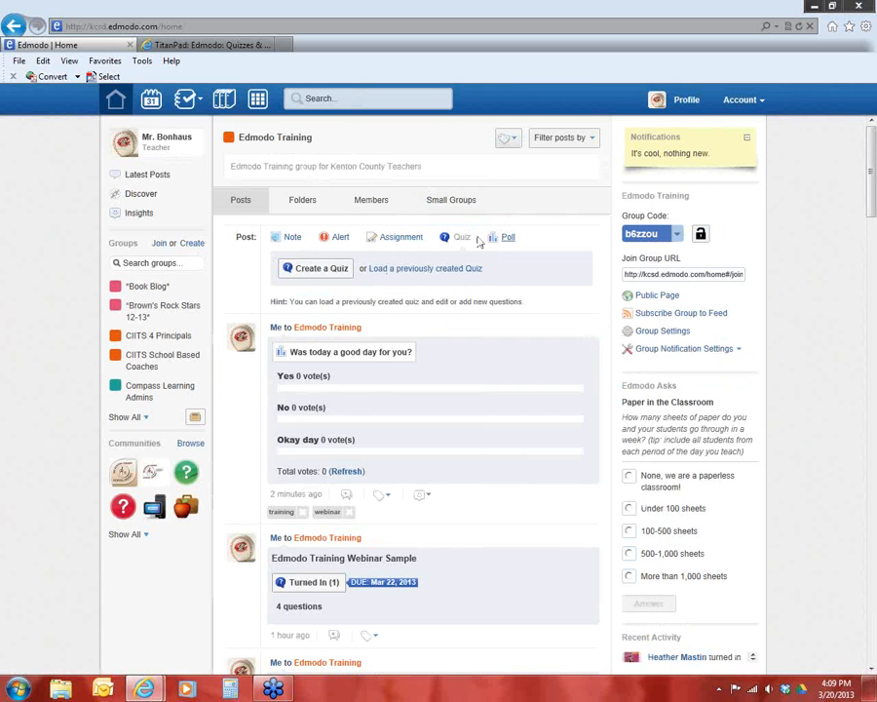
Load the previously created "Edmodo Example Quiz" for editing and rename the generated copy "New Edmodo Example Quiz"
{"action": "left_click", "coordinate": [385, 270]}
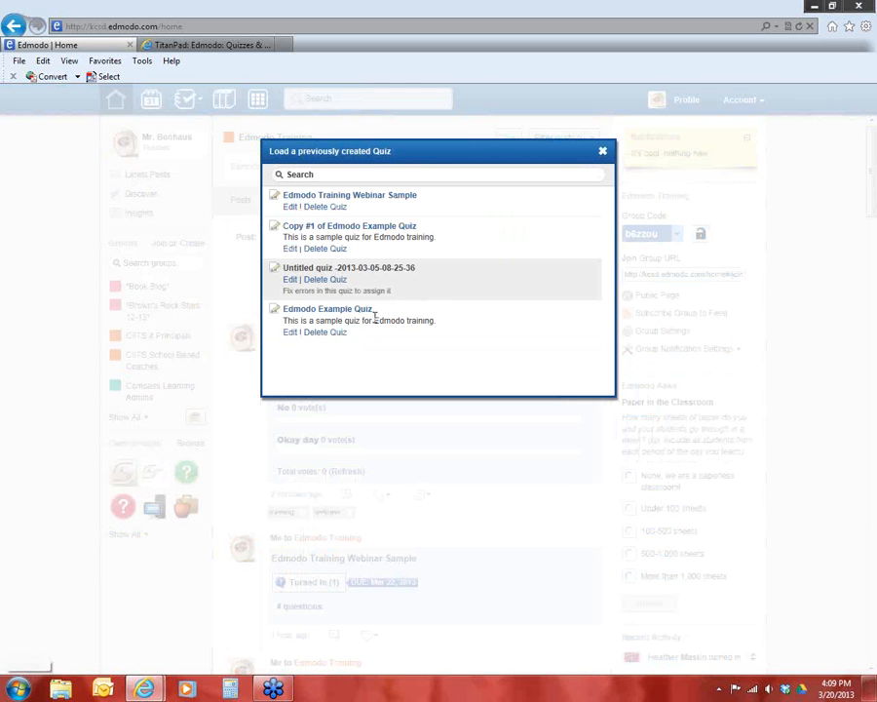
{"action": "left_click", "coordinate": [291, 334]}
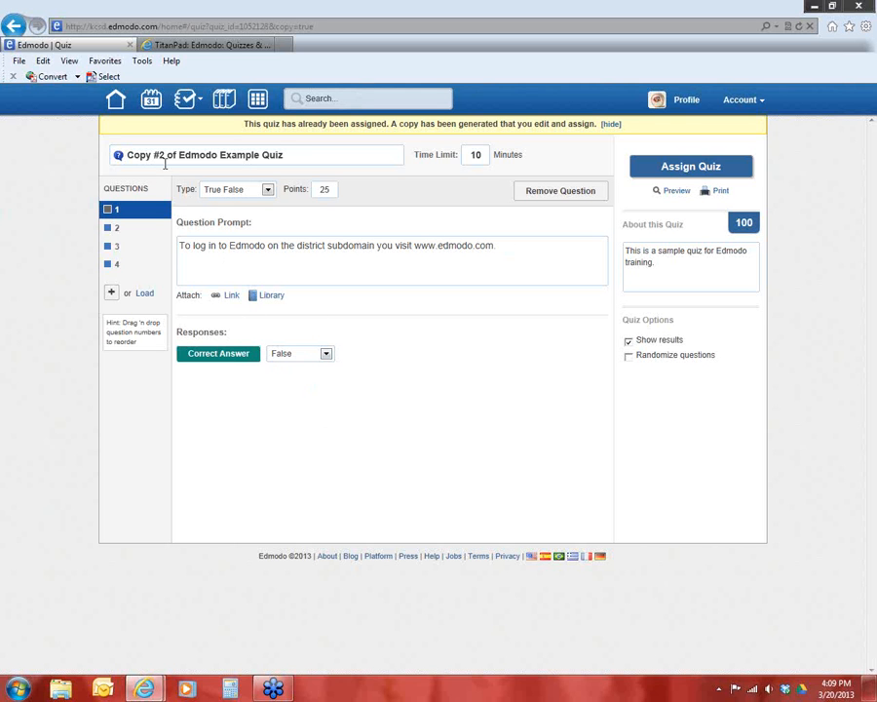
{"action": "left_click_drag", "start_coordinate": [178, 154], "coordinate": [66, 184]}
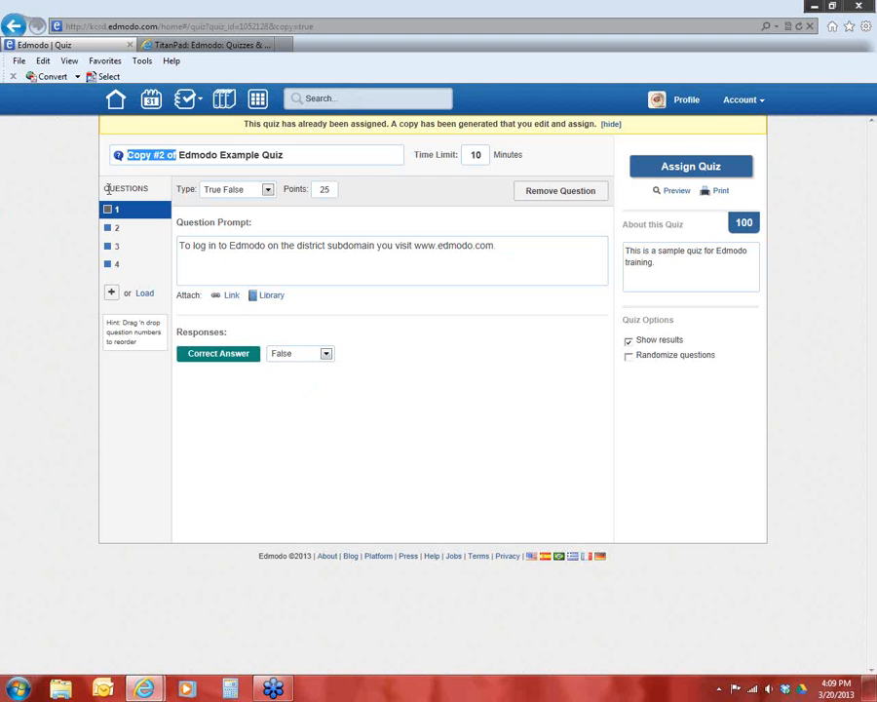
{"action": "key", "text": "BackSpace"}
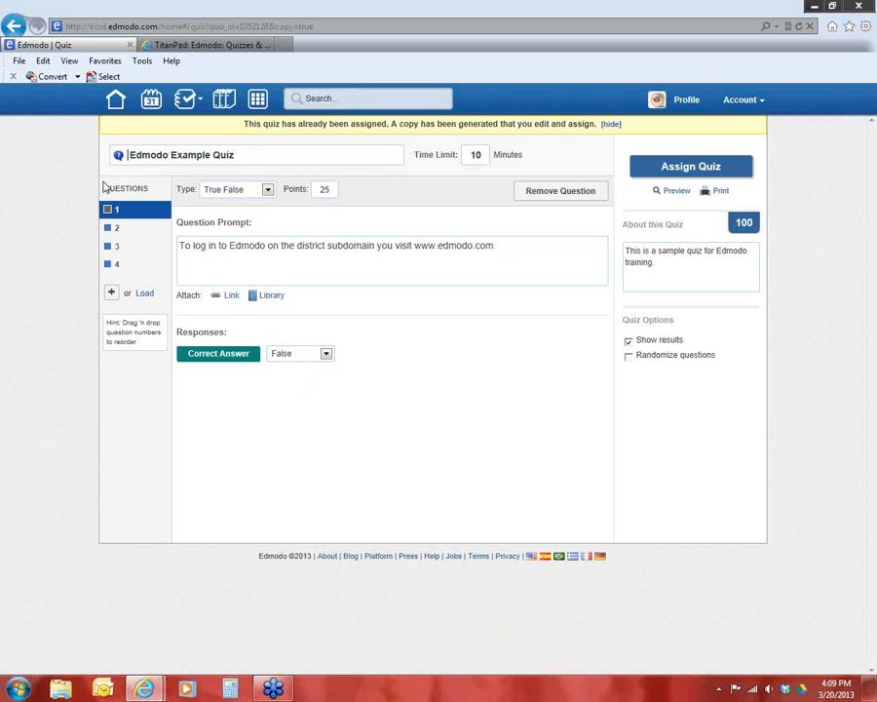
{"action": "type", "text": "New"}
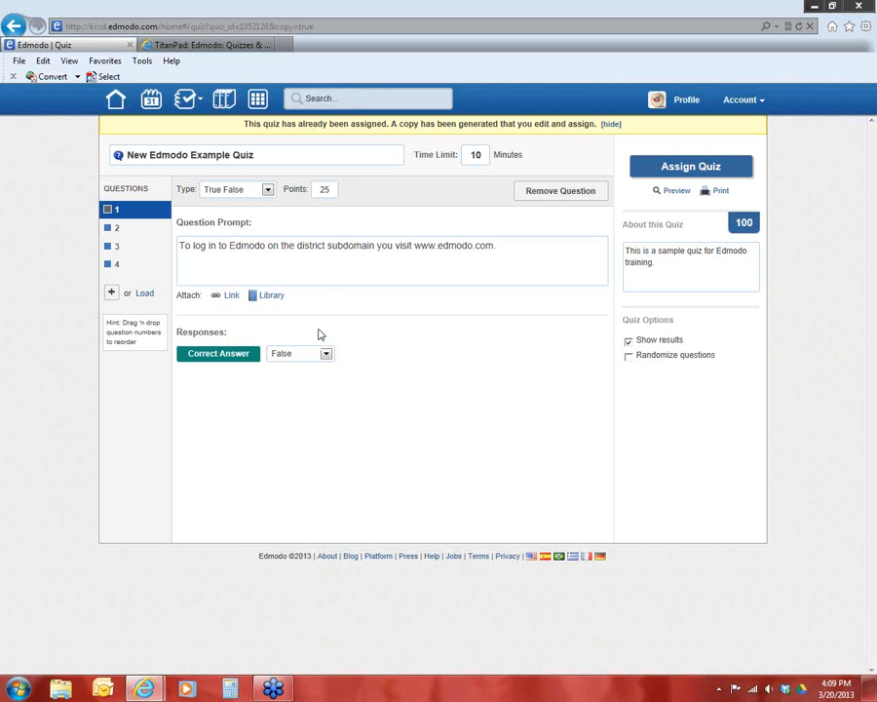
Set the points of question 1 to 1 and check its prompt and correct-answer options
{"action": "double_click", "coordinate": [327, 190]}
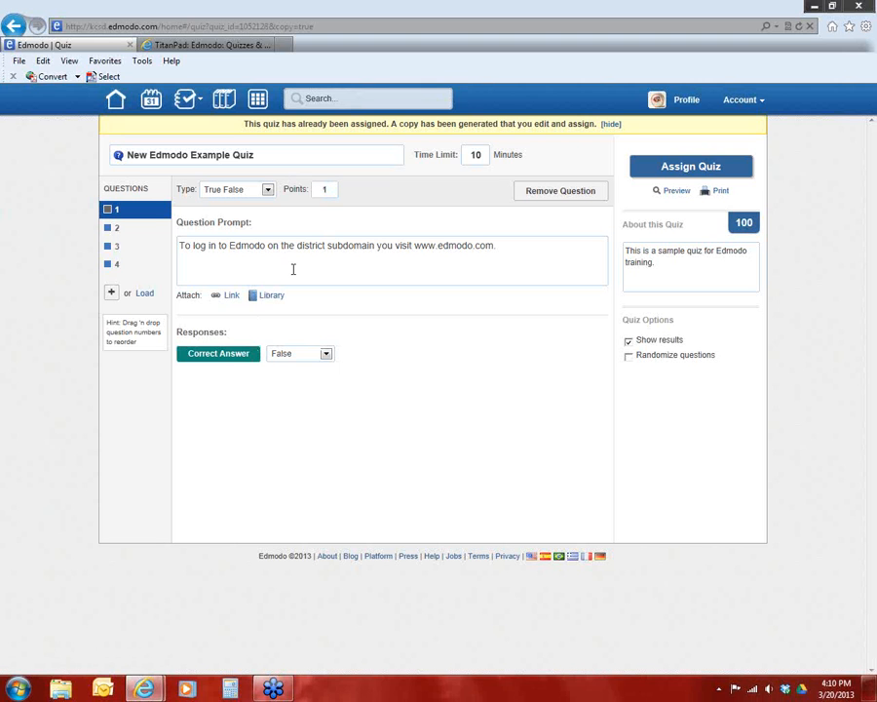
{"action": "left_click", "coordinate": [295, 249]}
{"action": "left_click", "coordinate": [325, 354]}
{"action": "left_click", "coordinate": [448, 356]}
Review questions 2, 3 and 4 of the quiz, including their types, prompts and correct answers
{"action": "left_click", "coordinate": [118, 228]}
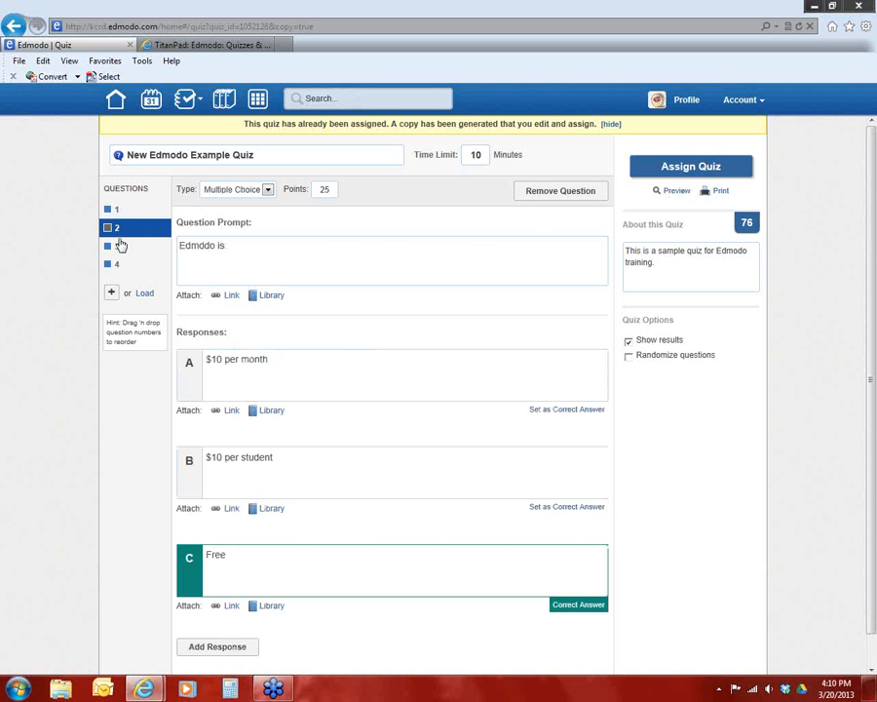
{"action": "left_click", "coordinate": [119, 247]}
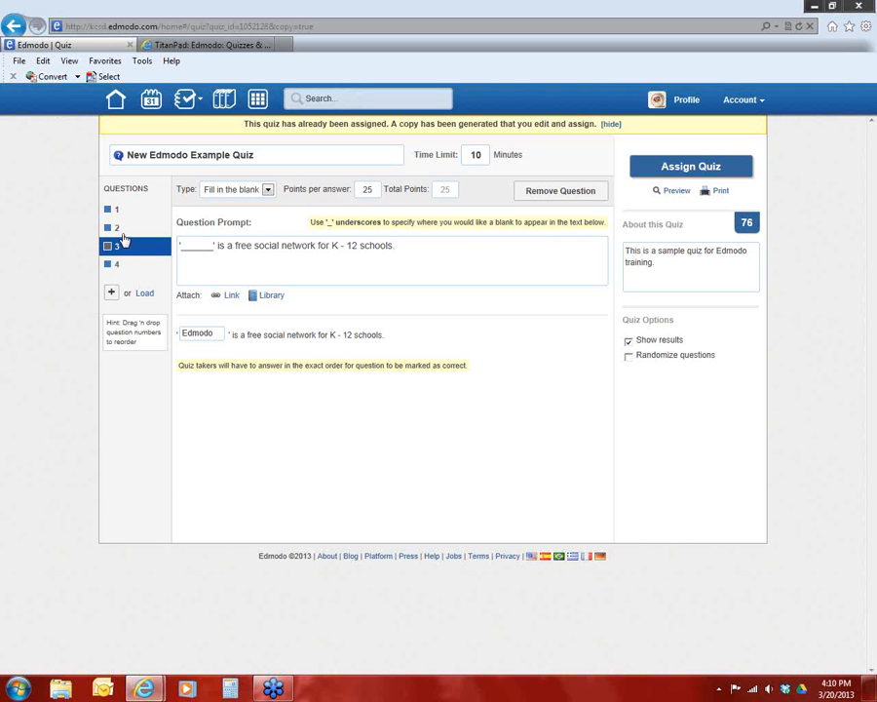
{"action": "left_click", "coordinate": [119, 230]}
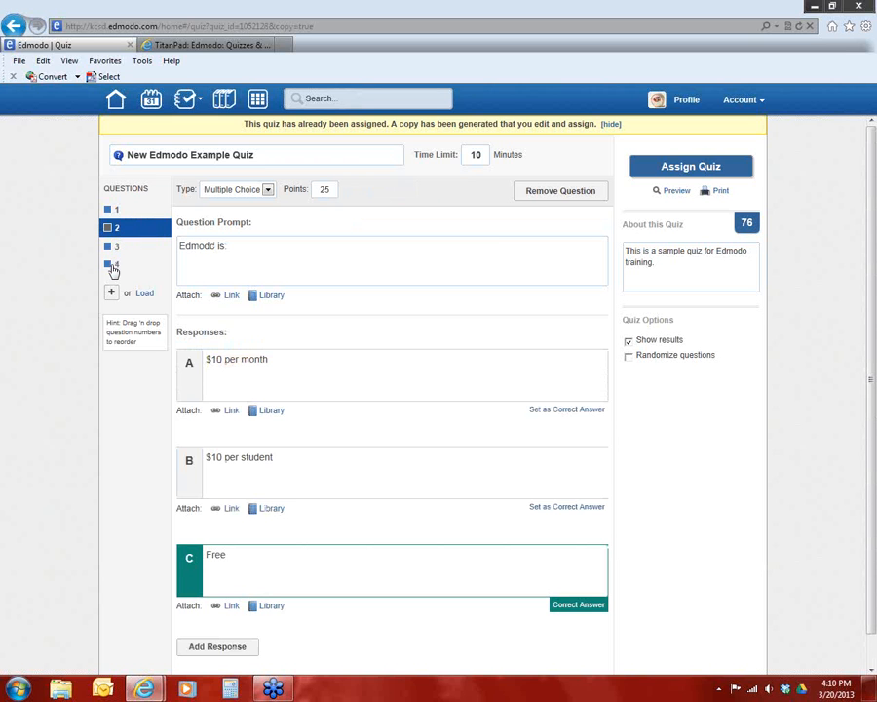
{"action": "left_click", "coordinate": [113, 266]}
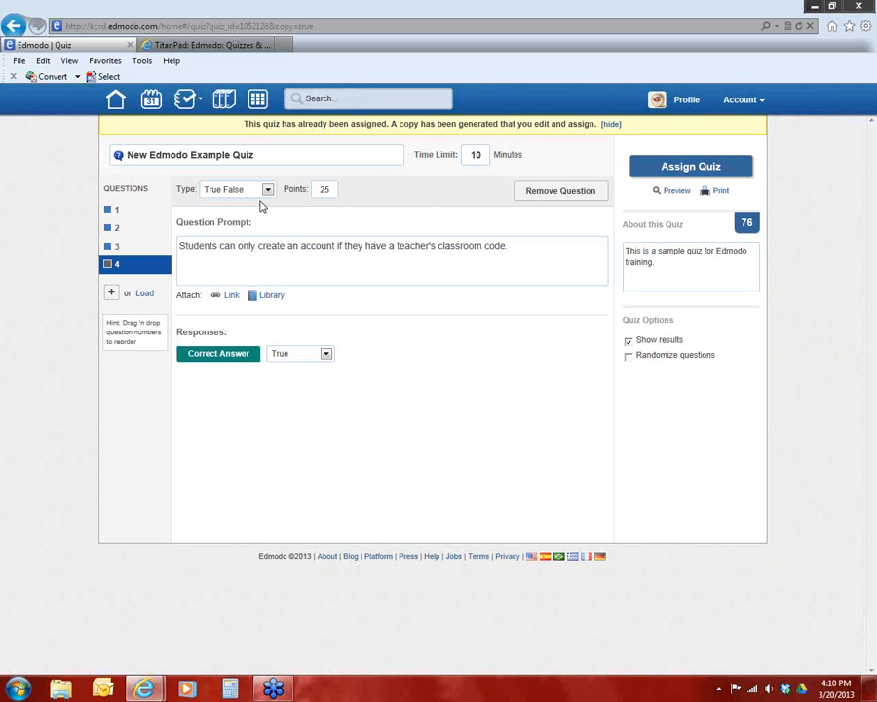
Assign the quiz to the group's post box, reopen it for editing, and leave the unsent post for the home page
{"action": "left_click", "coordinate": [610, 123]}
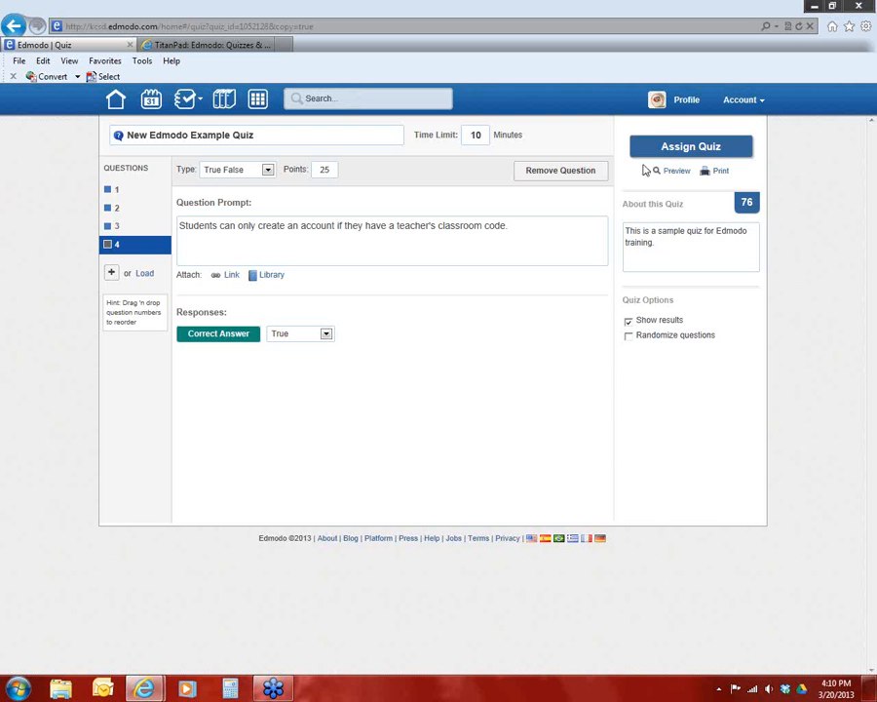
{"action": "left_click", "coordinate": [668, 153]}
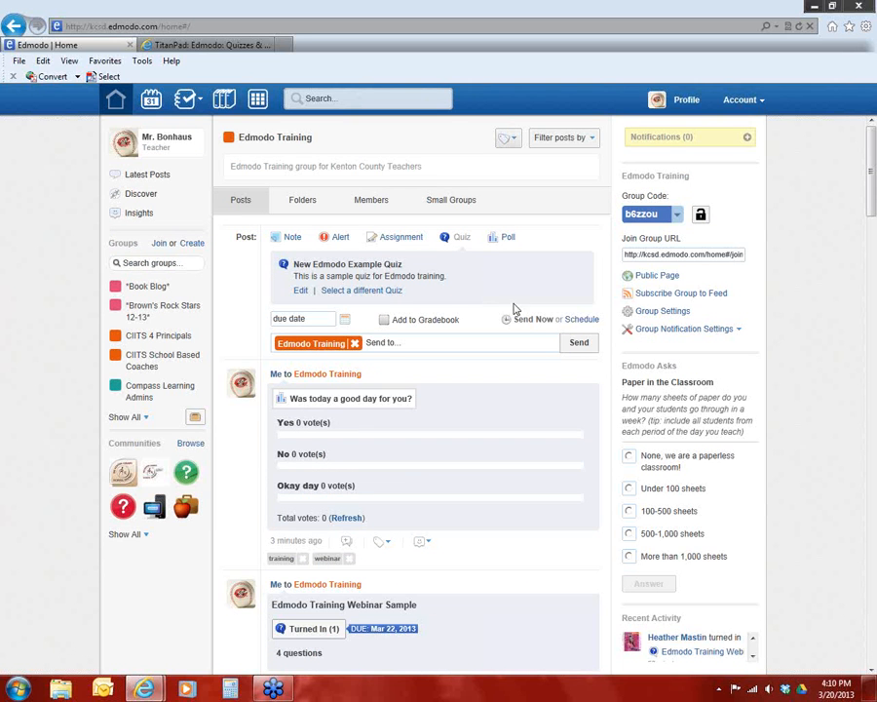
{"action": "left_click", "coordinate": [300, 291]}
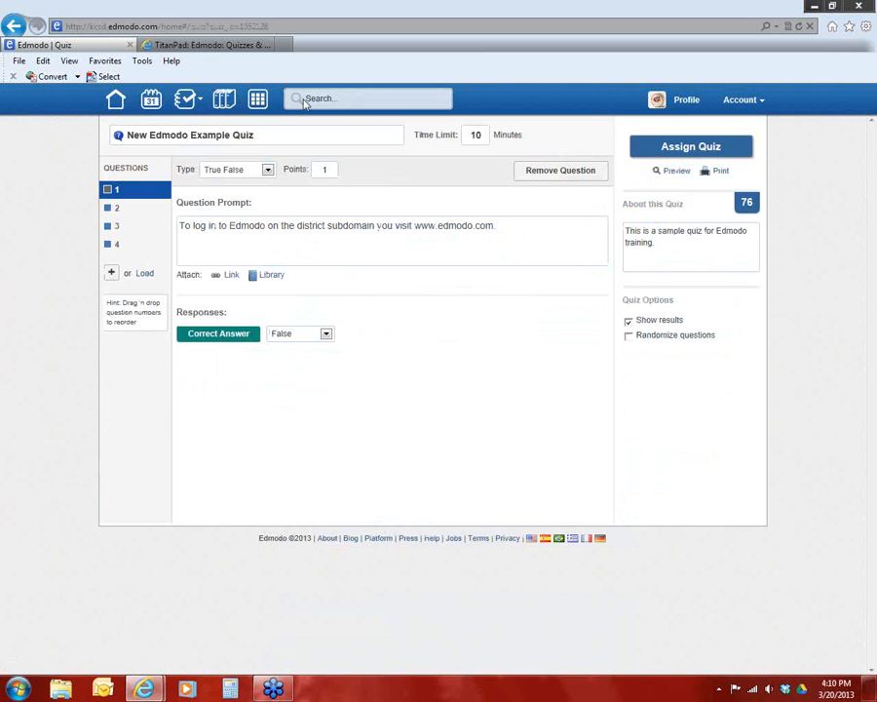
{"action": "left_click", "coordinate": [115, 98]}
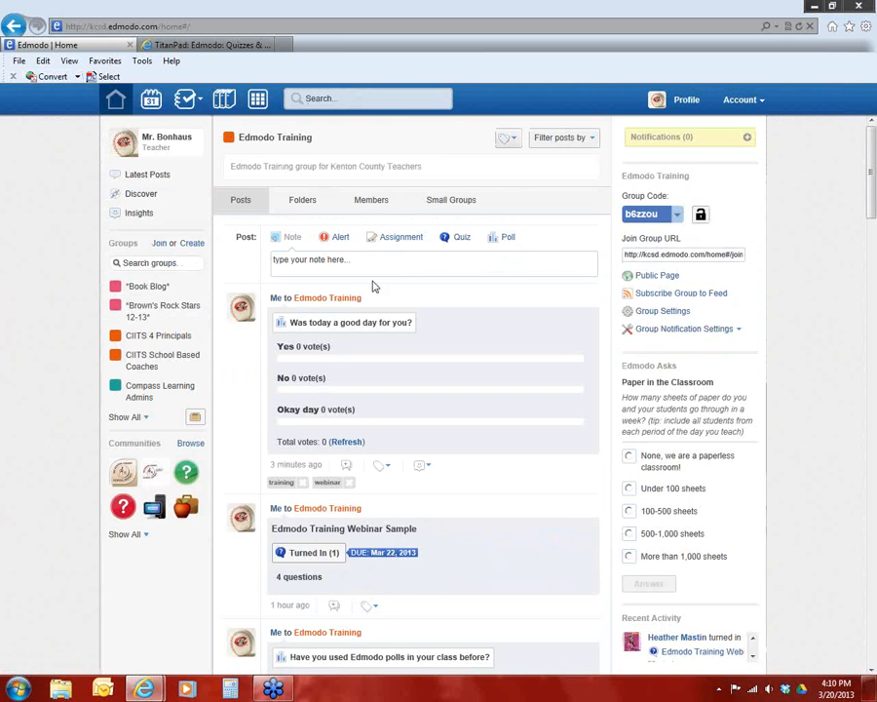
Create a new quiz from the group's post box and add a Multiple Choice first question
{"action": "left_click", "coordinate": [456, 239]}
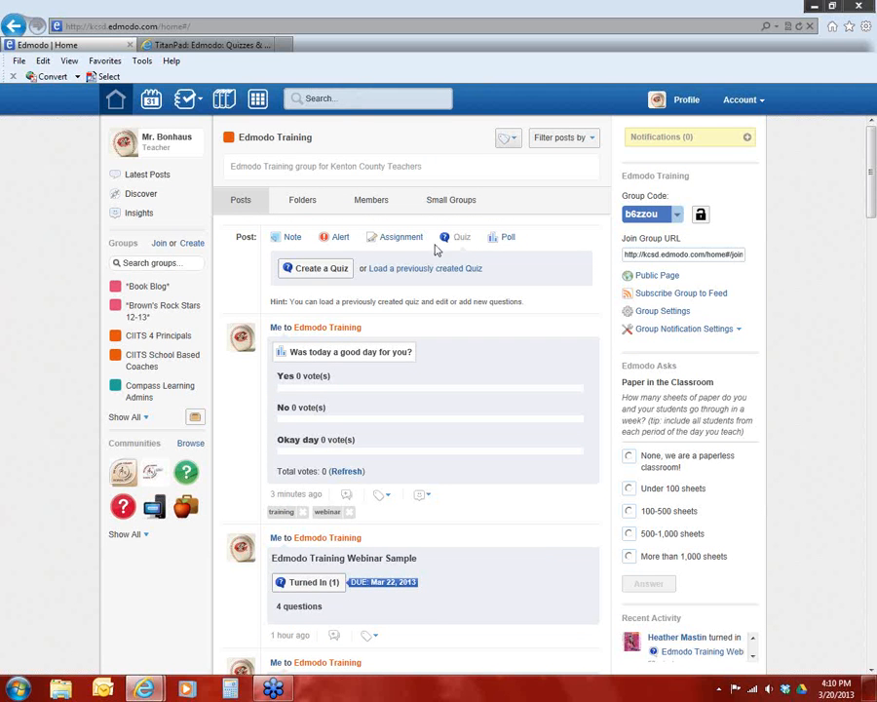
{"action": "left_click", "coordinate": [308, 273]}
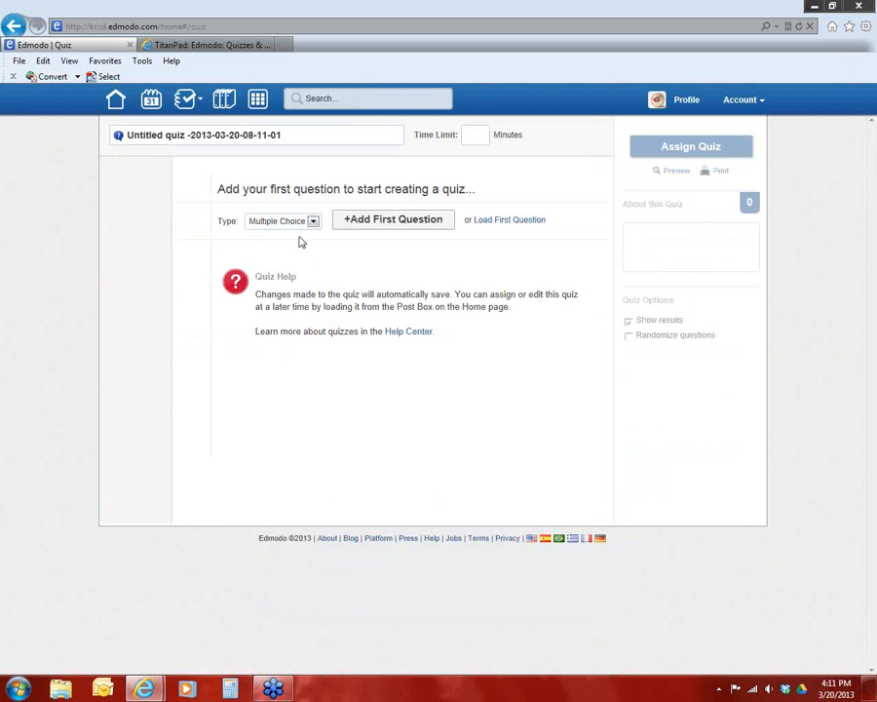
{"action": "left_click", "coordinate": [313, 222]}
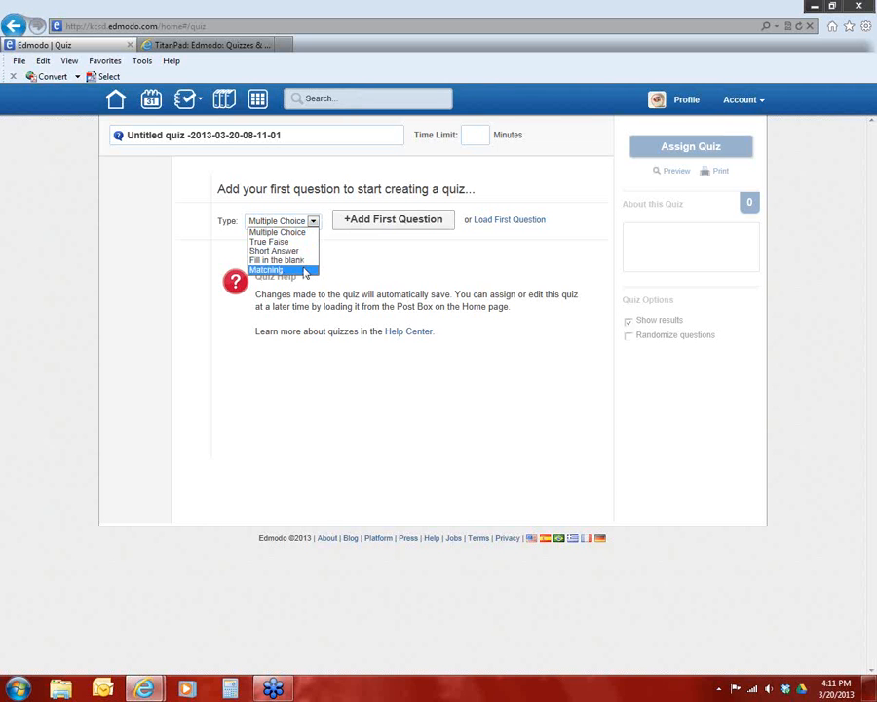
{"action": "left_click", "coordinate": [299, 236]}
{"action": "left_click", "coordinate": [362, 227]}
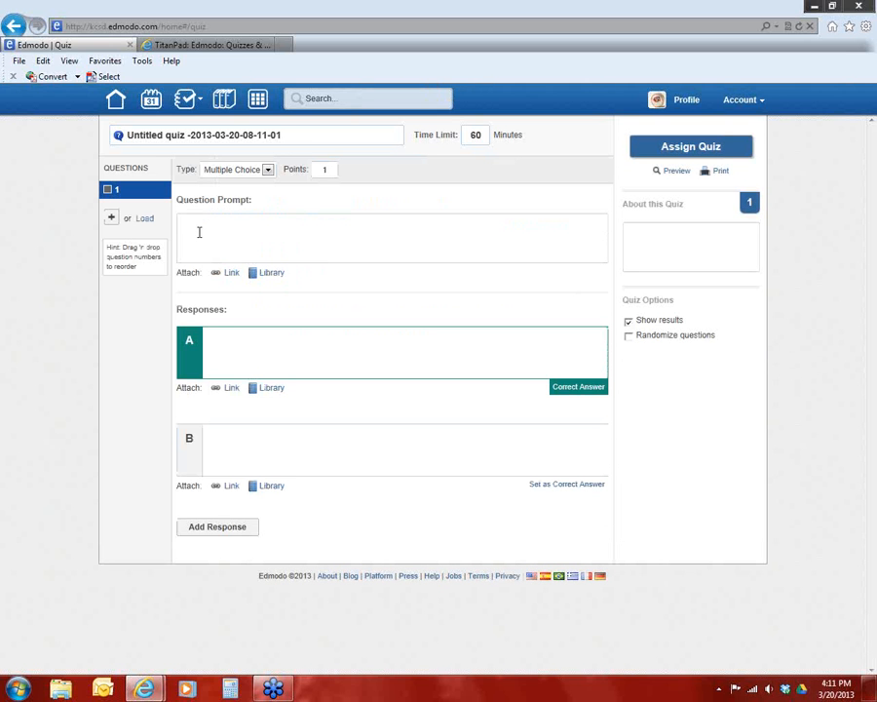
Enter "What is the capital of Kentucky?" as the first question's prompt
{"action": "left_click", "coordinate": [199, 232]}
{"action": "type", "text": "What is the capital of Kentucky?"}
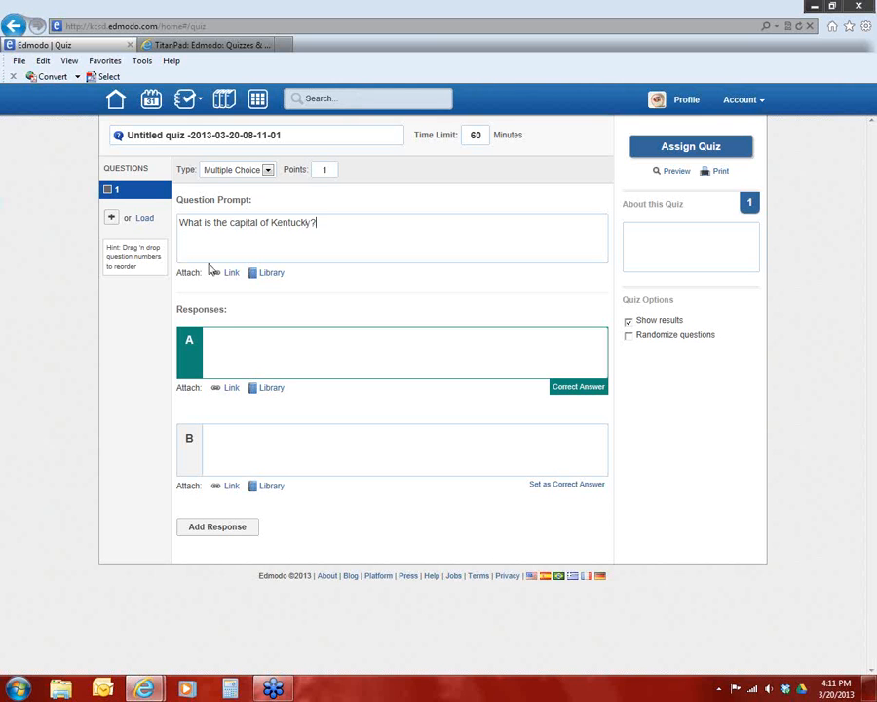
Enter the responses Louisville, Frankfort, Lexington and Independence, and set Frankfort as the correct answer
{"action": "left_click", "coordinate": [251, 345]}
{"action": "type", "text": "Louisville"}
{"action": "left_click", "coordinate": [319, 430]}
{"action": "type", "text": "Frankfort"}
{"action": "left_click", "coordinate": [251, 533]}
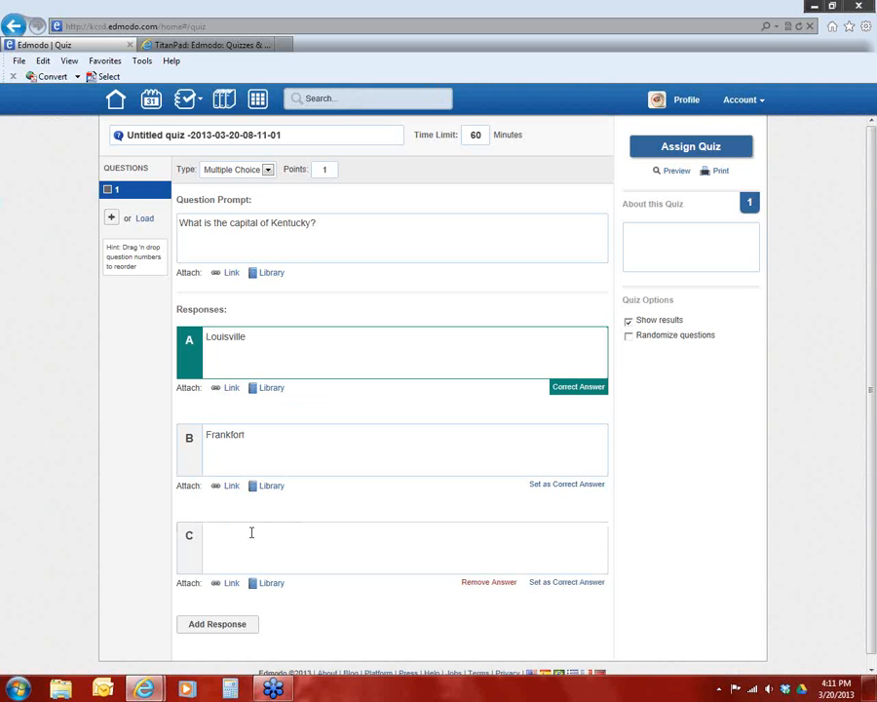
{"action": "type", "text": "Lexington"}
{"action": "left_click", "coordinate": [244, 623]}
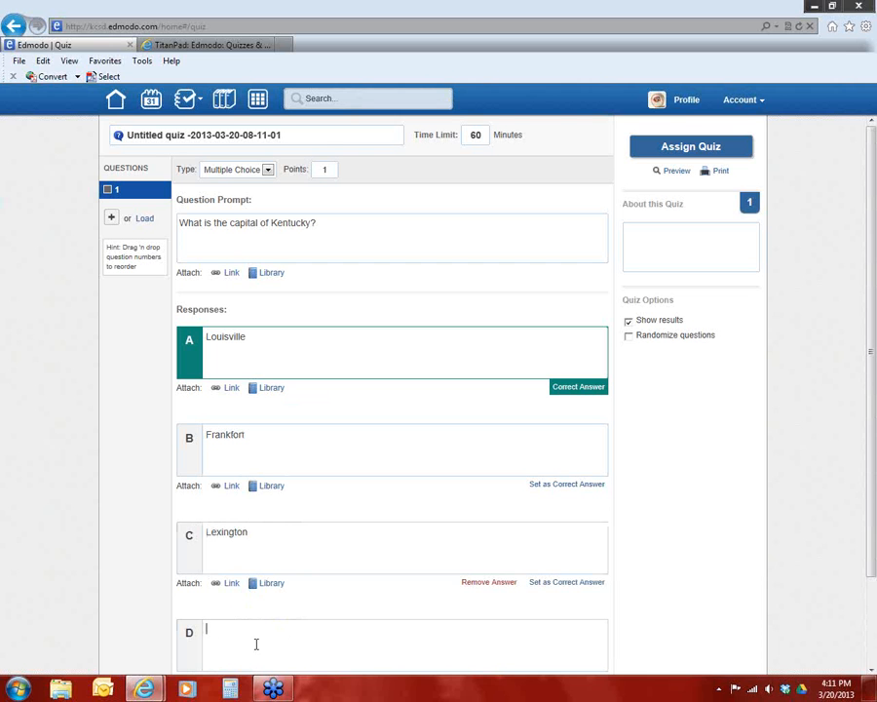
{"action": "type", "text": "Independence"}
{"action": "scroll", "coordinate": [299, 478], "scroll_direction": "down", "scroll_amount": 2}
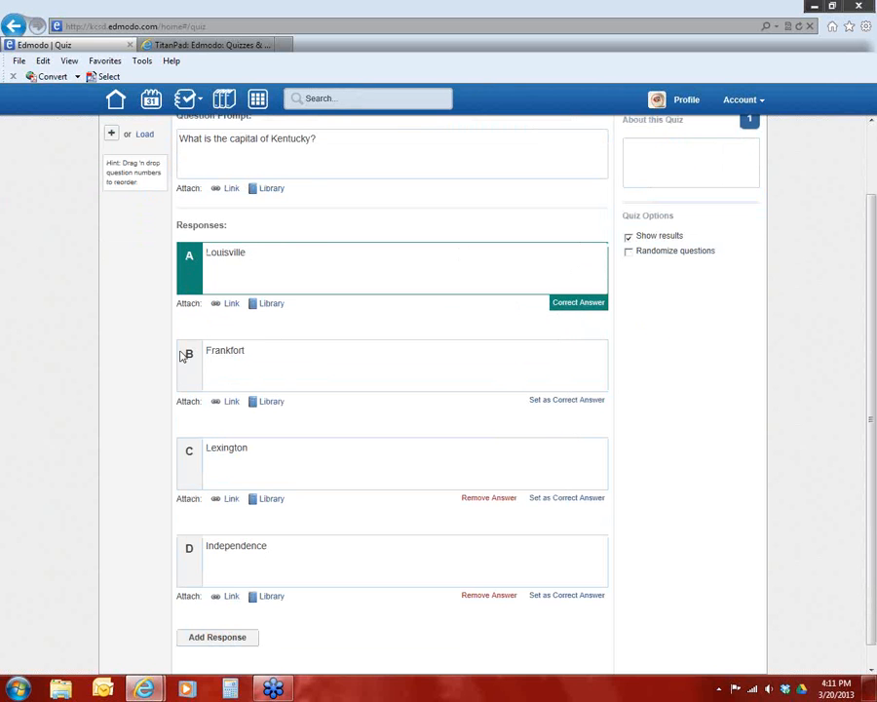
{"action": "left_click", "coordinate": [560, 402]}
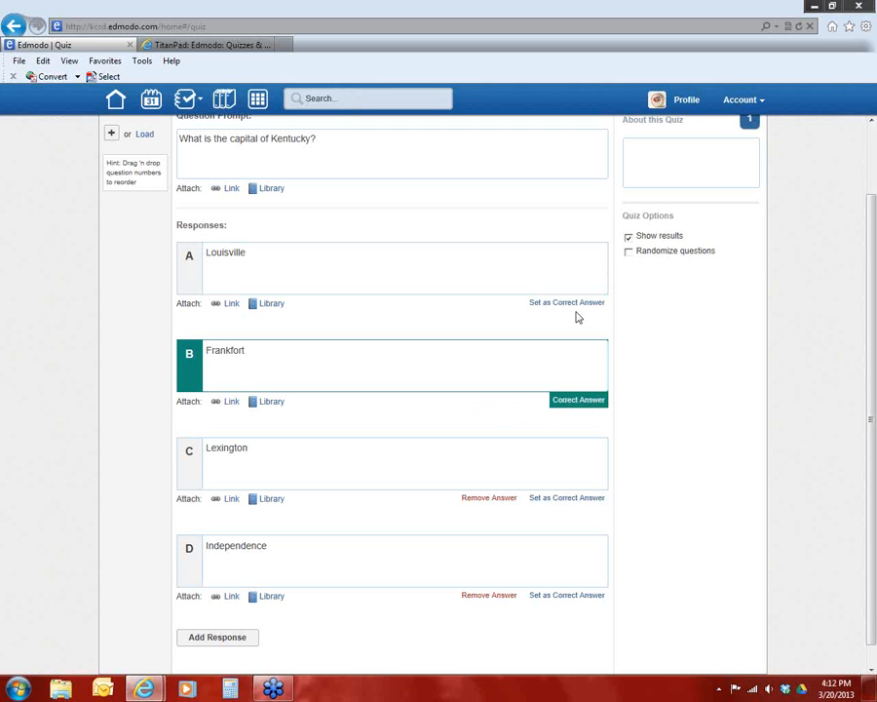
Add a second question to the quiz and change its type to True False
{"action": "scroll", "coordinate": [507, 380], "scroll_direction": "up", "scroll_amount": 2}
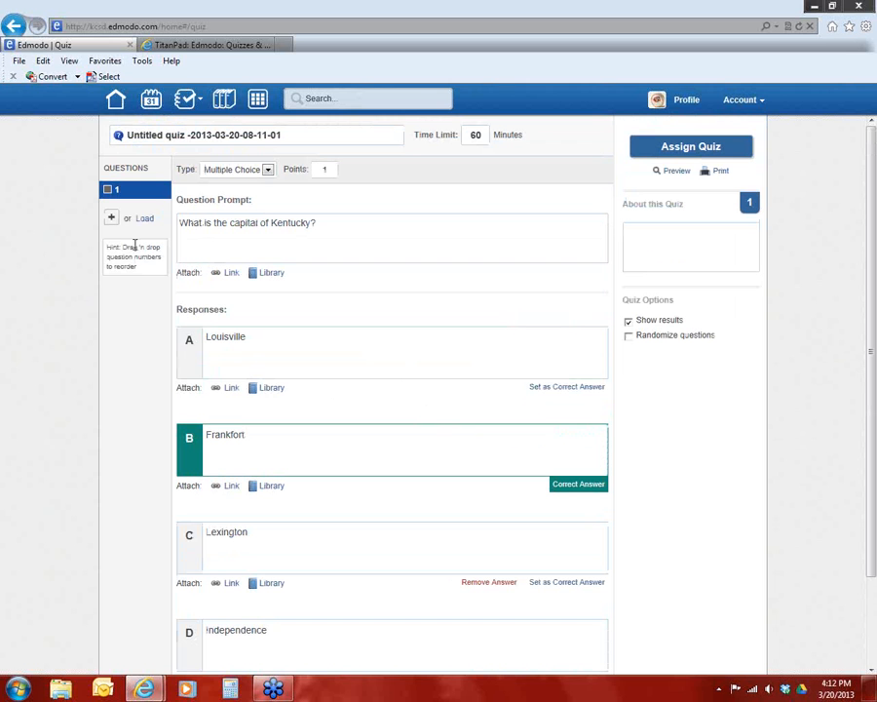
{"action": "left_click", "coordinate": [111, 218]}
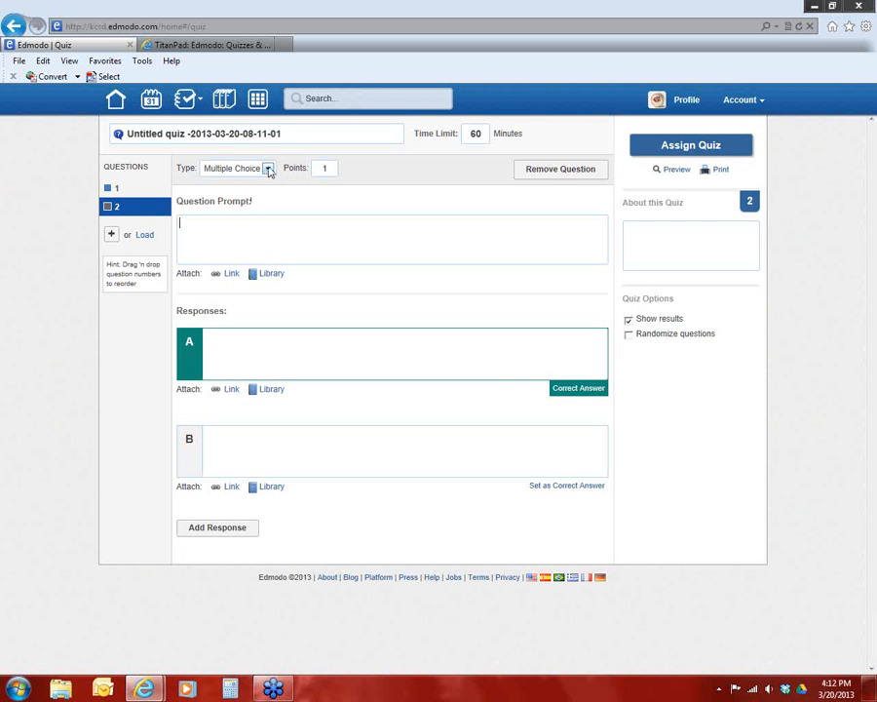
{"action": "left_click", "coordinate": [268, 169]}
{"action": "left_click", "coordinate": [270, 169]}
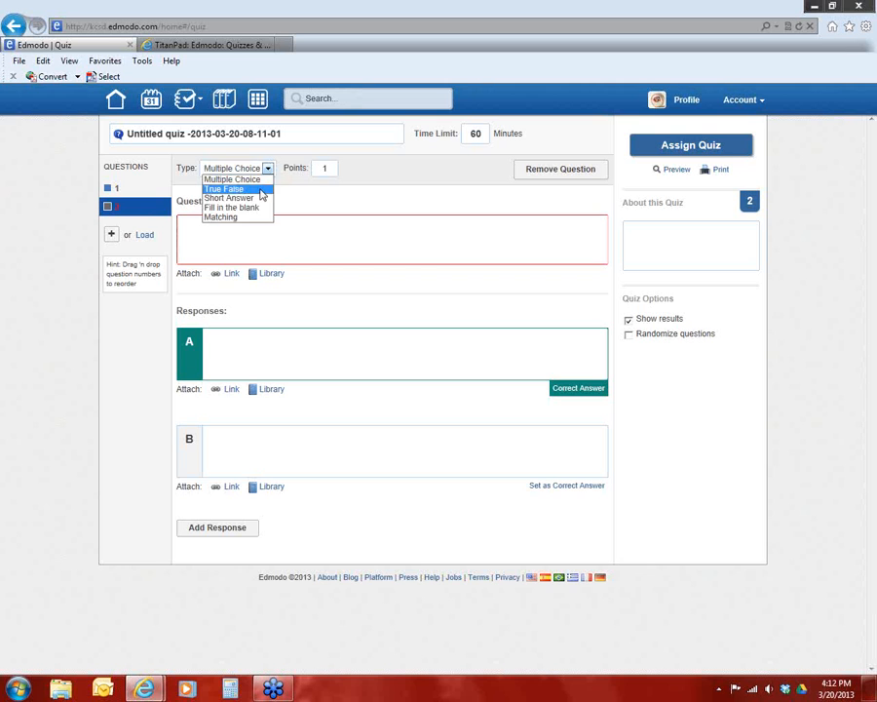
{"action": "left_click", "coordinate": [261, 188]}
{"action": "left_click", "coordinate": [226, 238]}
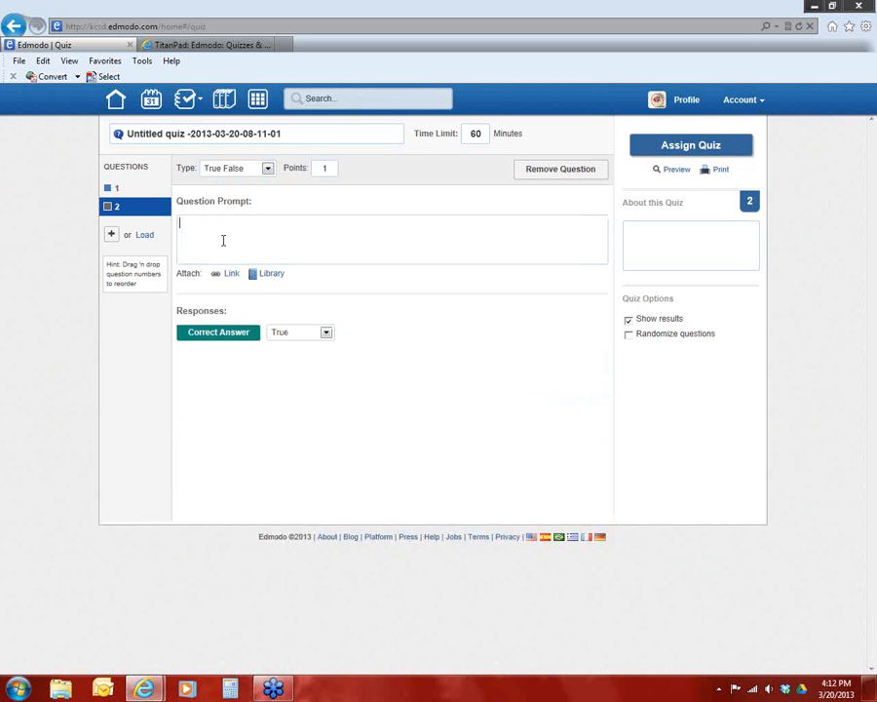
Enter "Steve Beshear is the Chief Justice of the Supreme Court as of March 20, 2013." as the second question's prompt, with False as correct answer
{"action": "type", "text": "Steve Beshear is the governor of"}
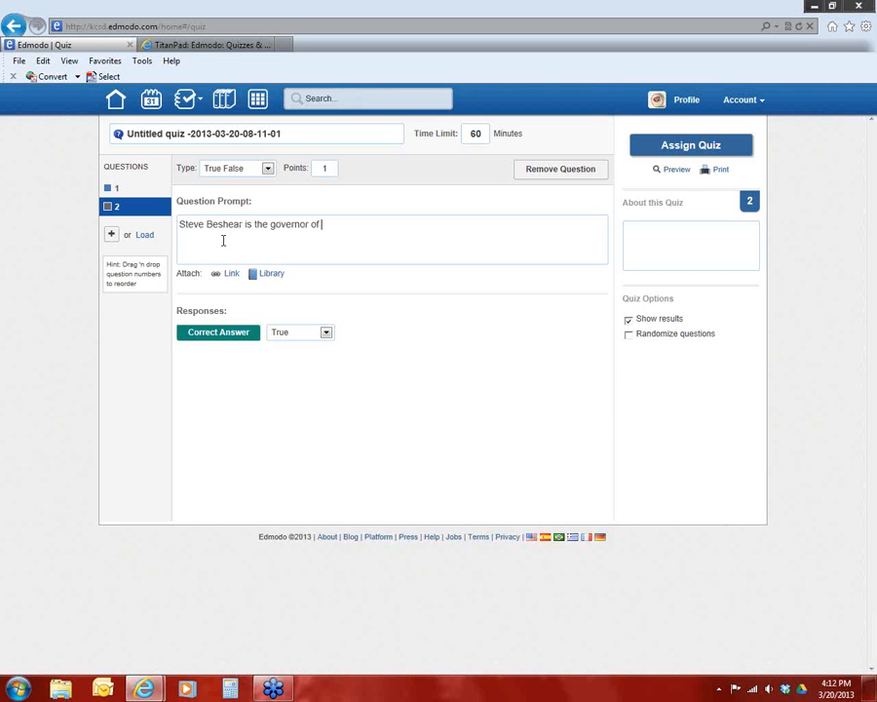
{"action": "key", "text": "BackSpace"}
{"action": "key", "text": "BackSpace"}
{"action": "key", "text": "BackSpace"}
{"action": "key", "text": "BackSpace"}
{"action": "key", "text": "BackSpace"}
{"action": "key", "text": "BackSpace"}
{"action": "key", "text": "BackSpace"}
{"action": "key", "text": "BackSpace"}
{"action": "key", "text": "BackSpace"}
{"action": "key", "text": "BackSpace"}
{"action": "type", "text": "Chief Justice of the Supreme "}
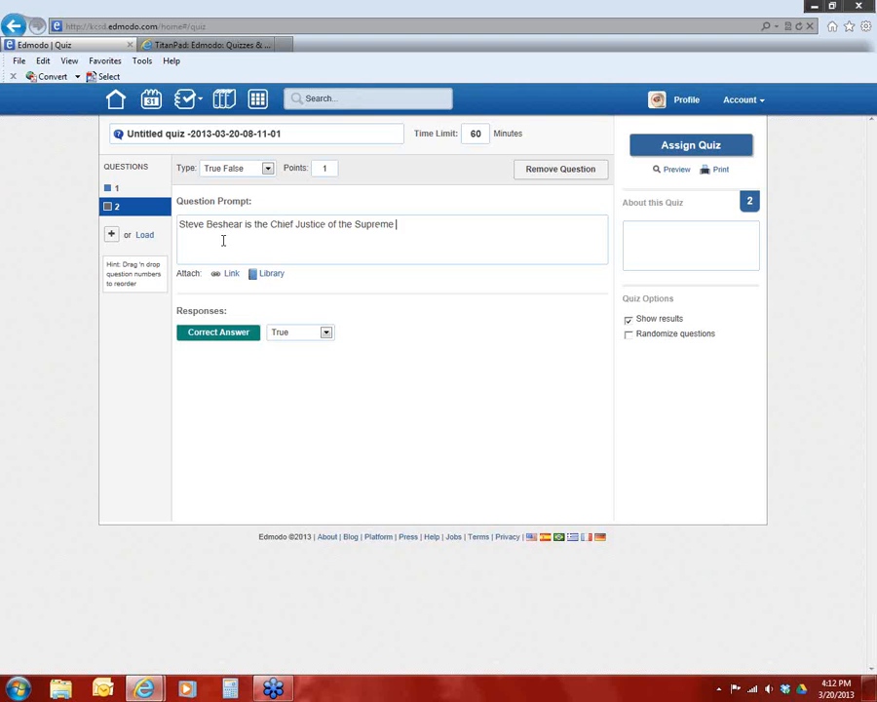
{"action": "type", "text": "Court as of March 20, 201"}
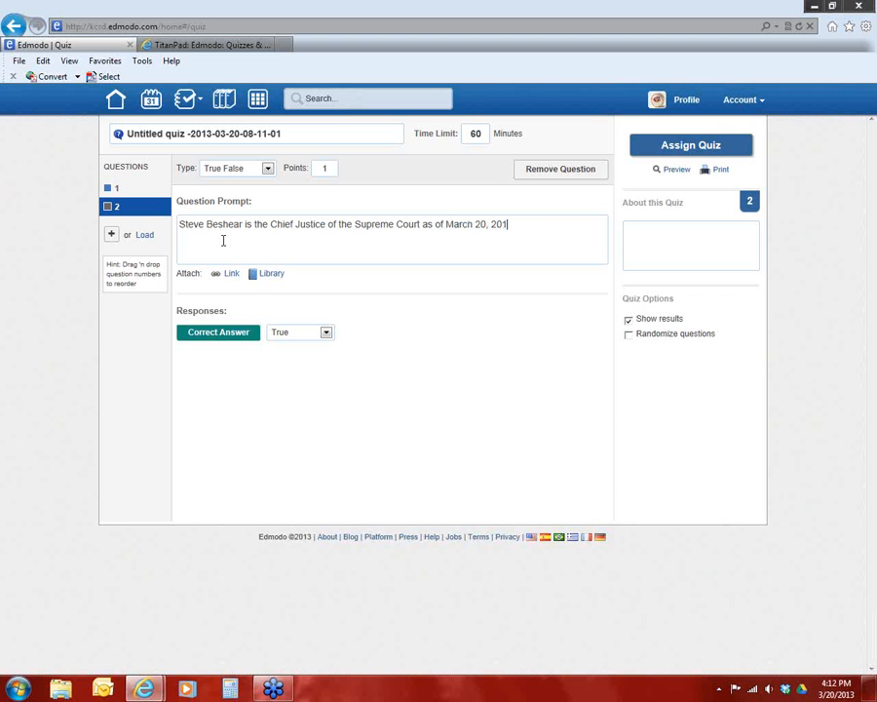
{"action": "type", "text": "3."}
{"action": "left_click", "coordinate": [326, 334]}
{"action": "left_click", "coordinate": [314, 357]}
Add a third question to the quiz and change its type to Fill in the blank
{"action": "left_click", "coordinate": [111, 235]}
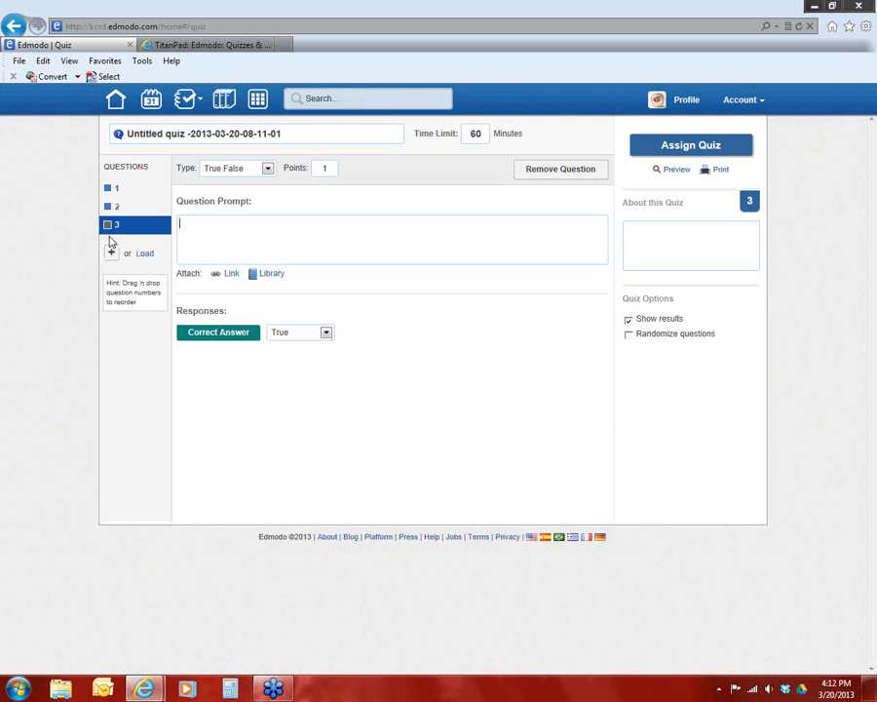
{"action": "left_click", "coordinate": [267, 169]}
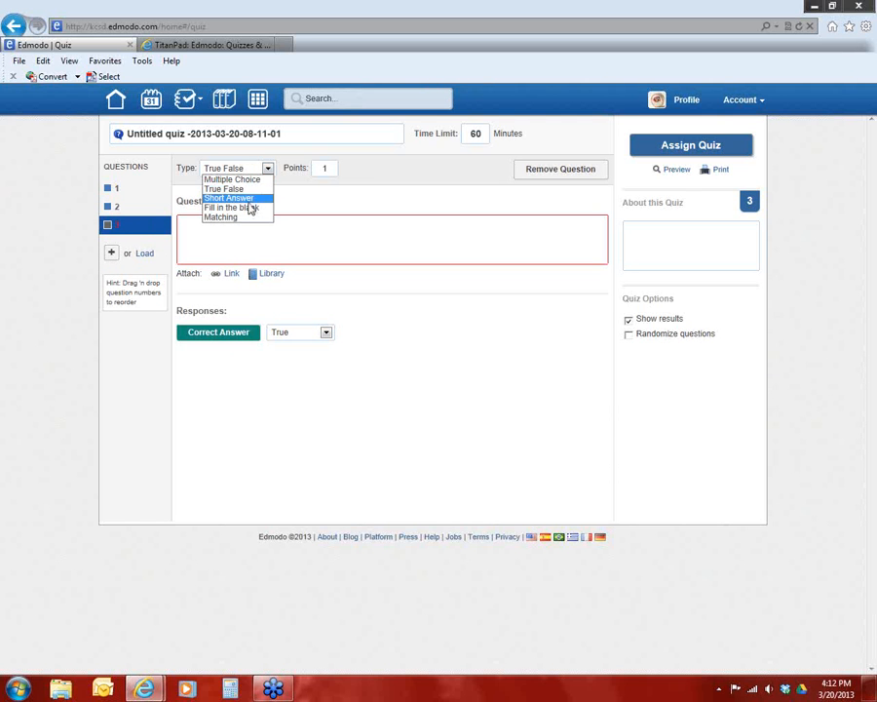
{"action": "left_click", "coordinate": [244, 206]}
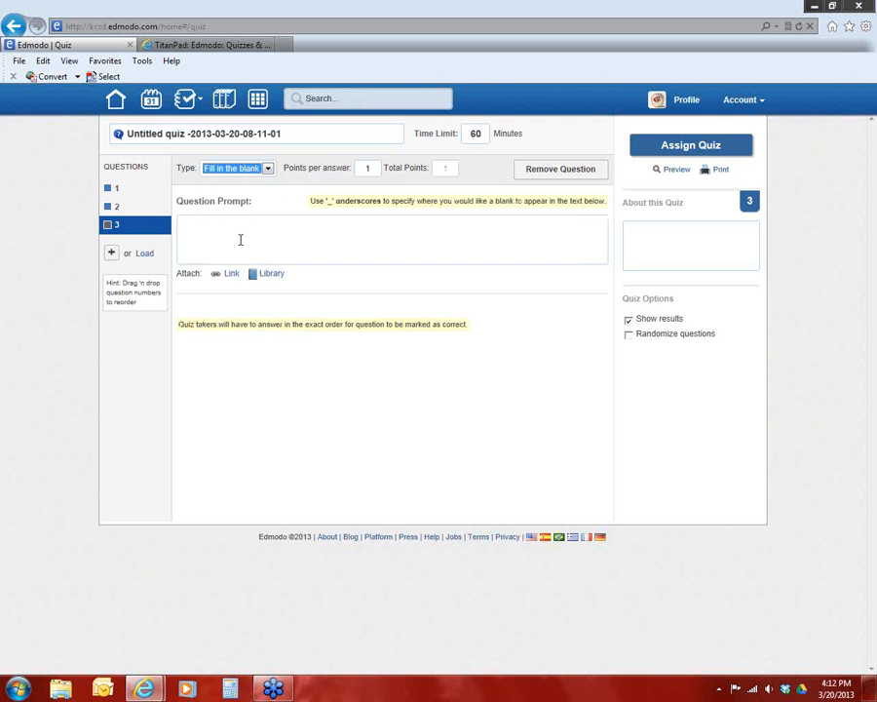
Write the third question's prompt as "A bat is a flying" followed by an underscore blank and a period, with "mammal" as the blank's answer
{"action": "left_click", "coordinate": [221, 235]}
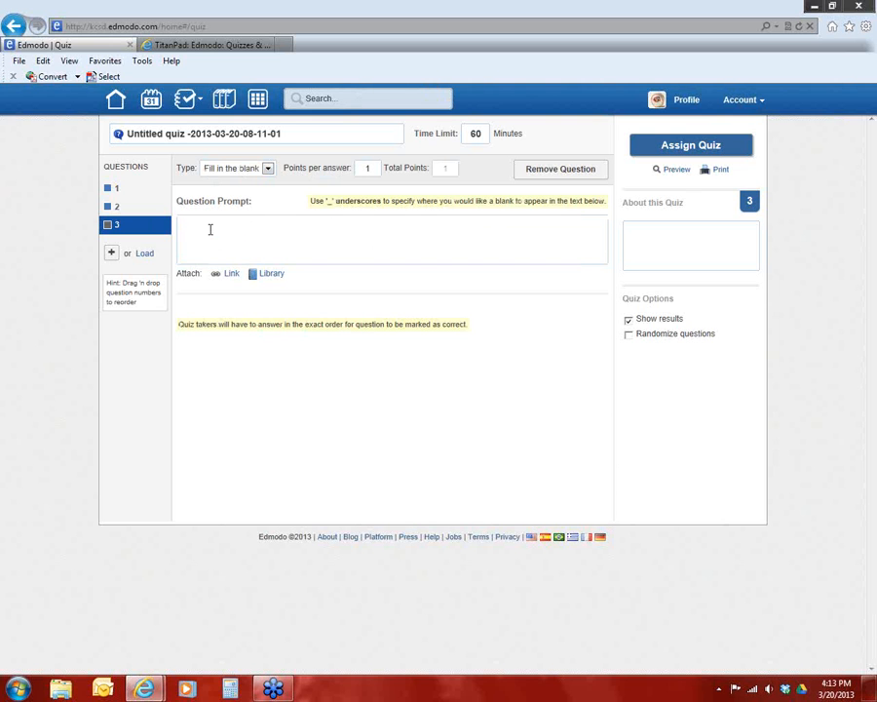
{"action": "type", "text": "A "}
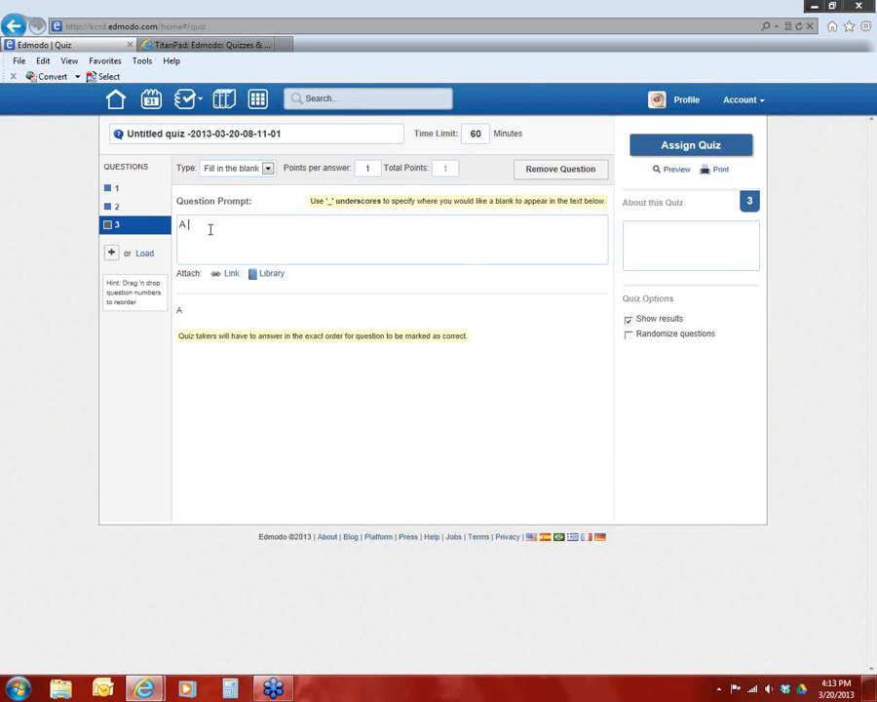
{"action": "type", "text": "bat is a flying ________________"}
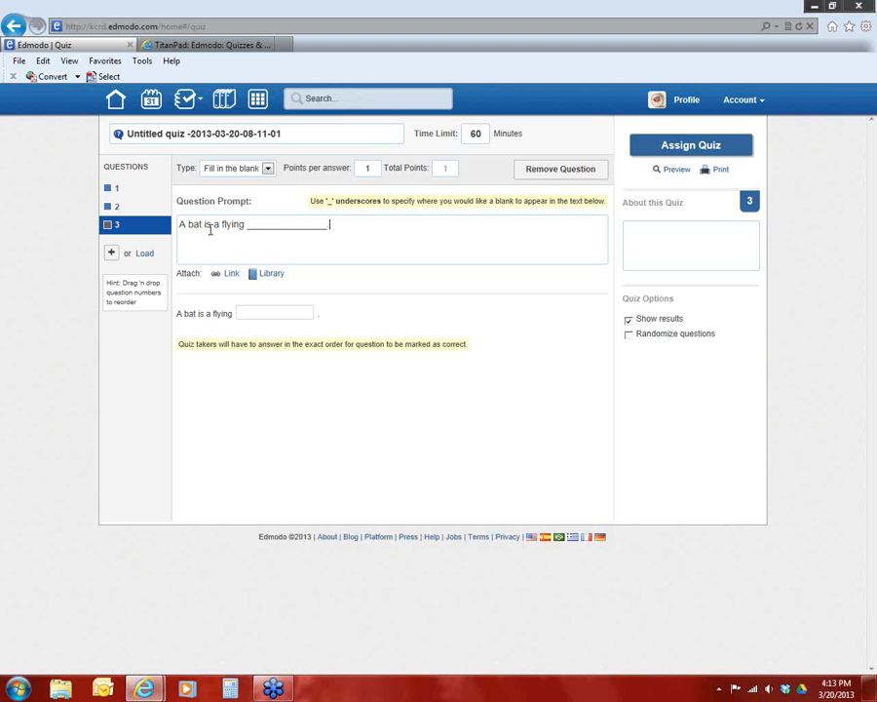
{"action": "left_click", "coordinate": [274, 314]}
{"action": "type", "text": "mammal"}
Add a fourth question to the quiz and change its type to Matching
{"action": "left_click", "coordinate": [113, 255]}
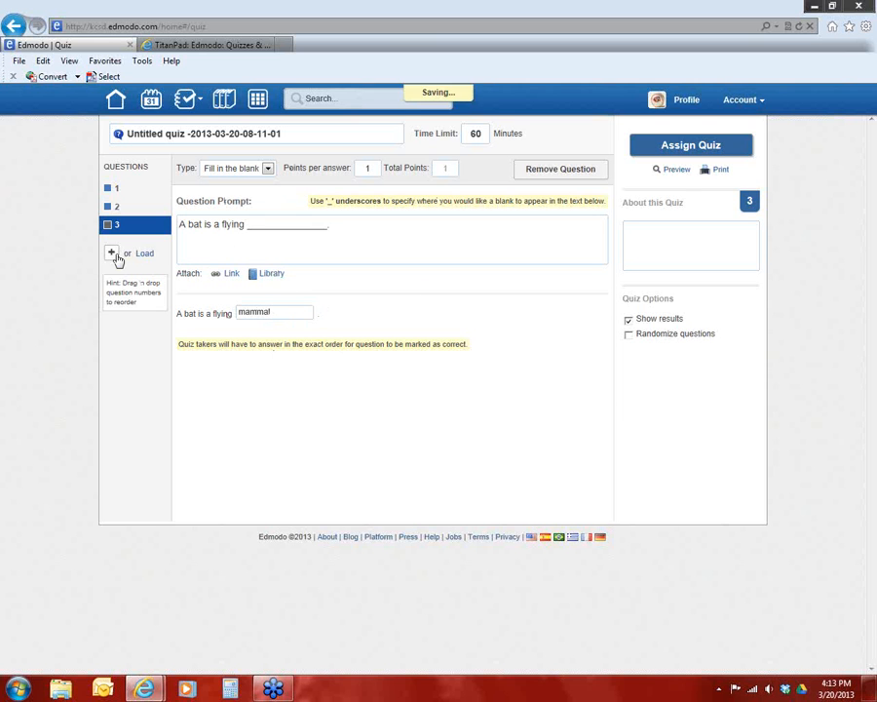
{"action": "left_click", "coordinate": [268, 168]}
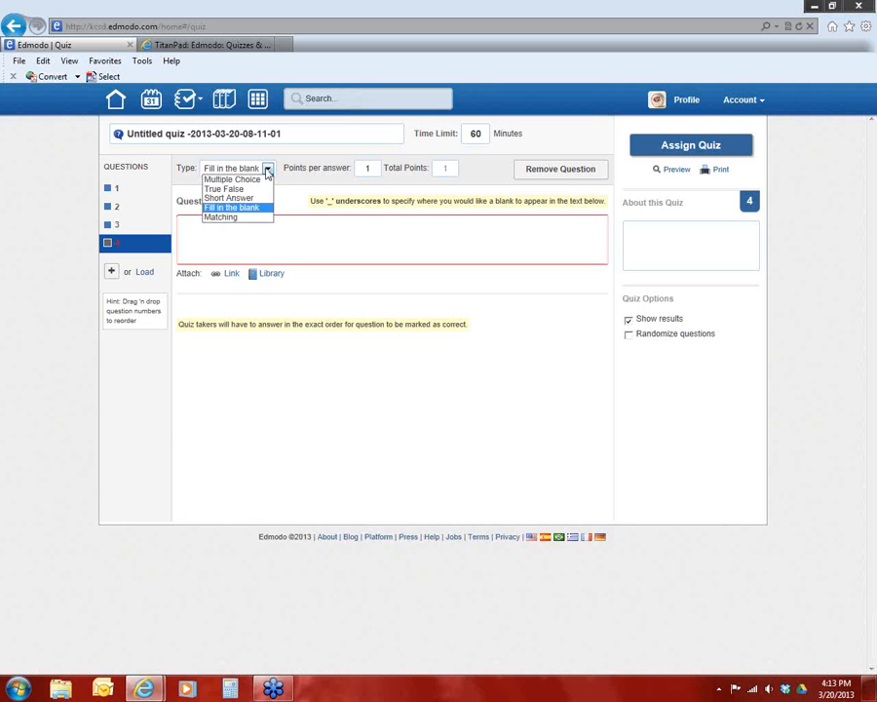
{"action": "left_click", "coordinate": [232, 217]}
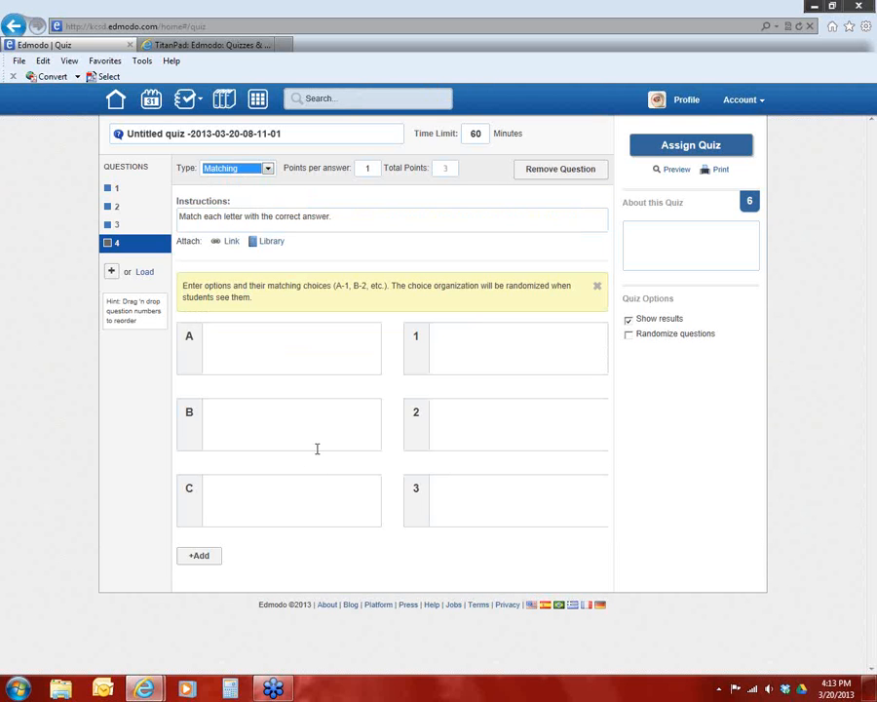
Fill in the matching pairs mammal and dog, fish and shark, and bird and eagle
{"action": "left_click", "coordinate": [289, 338]}
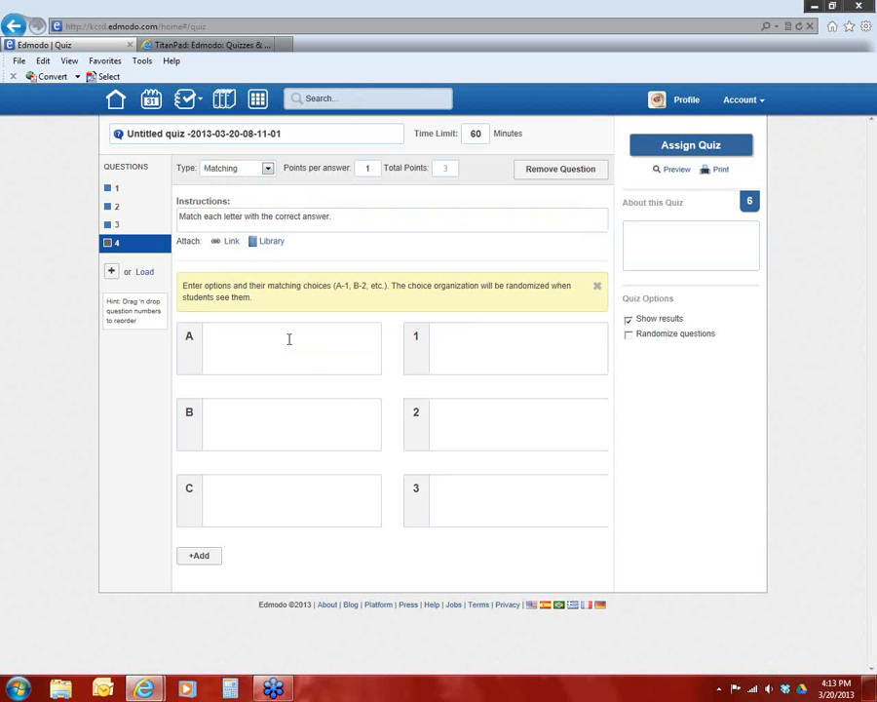
{"action": "type", "text": "mammal"}
{"action": "key", "text": "Tab"}
{"action": "type", "text": "dog"}
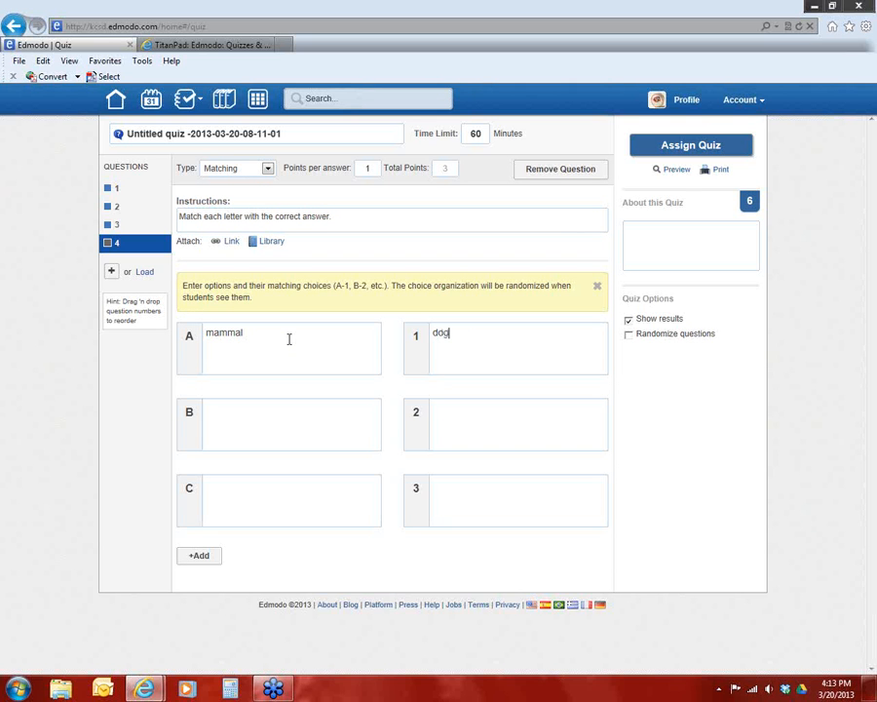
{"action": "left_click", "coordinate": [285, 421]}
{"action": "type", "text": "fish"}
{"action": "left_click", "coordinate": [526, 411]}
{"action": "type", "text": "shark"}
{"action": "left_click", "coordinate": [297, 484]}
{"action": "left_click", "coordinate": [487, 497]}
{"action": "type", "text": "eagl"}
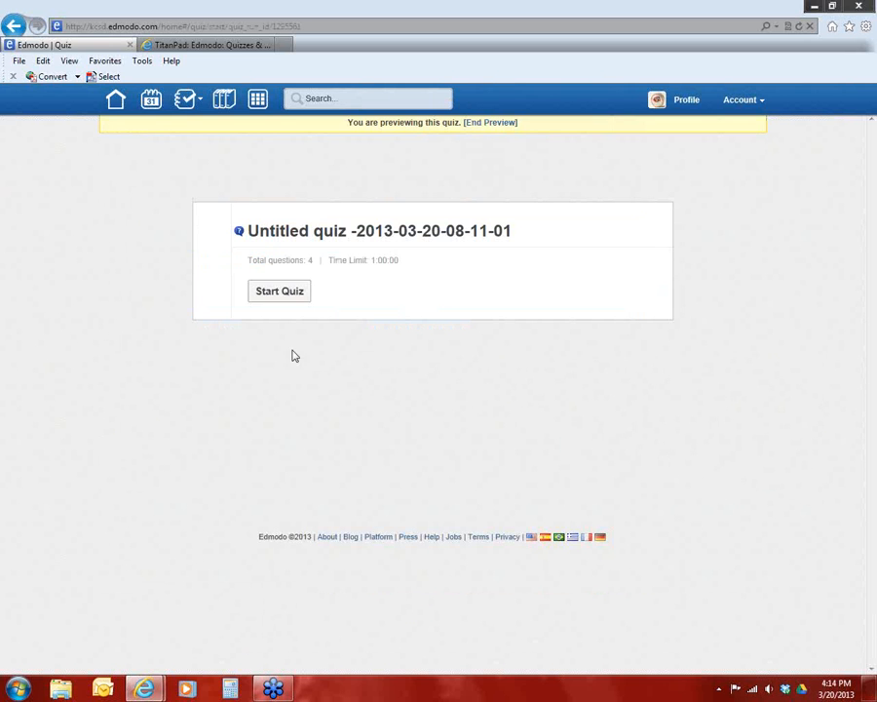
Start the quiz in preview and look through all four questions as a student sees them
{"action": "left_click", "coordinate": [287, 294]}
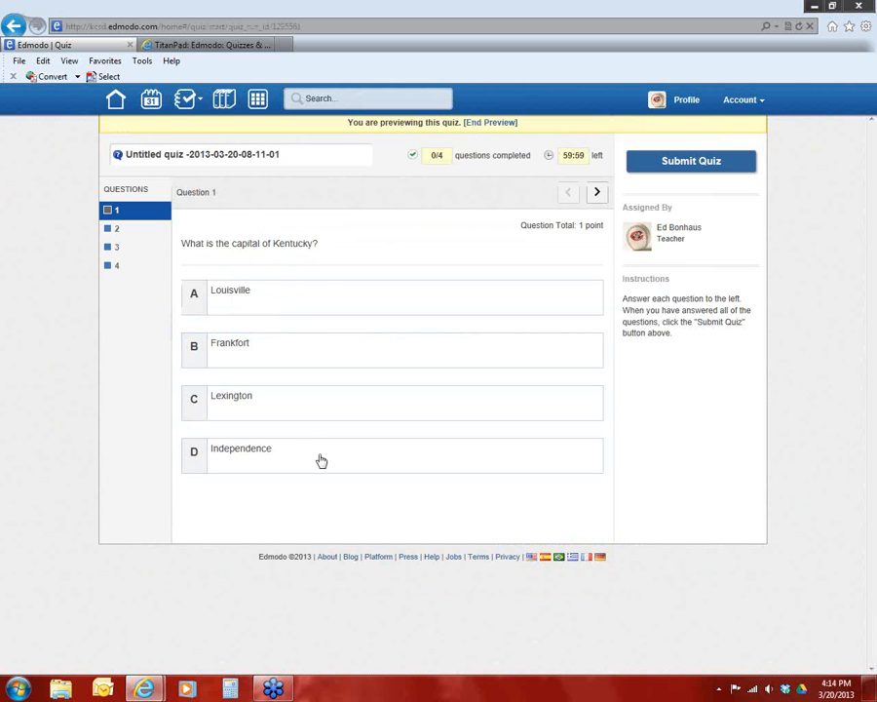
{"action": "left_click", "coordinate": [598, 194]}
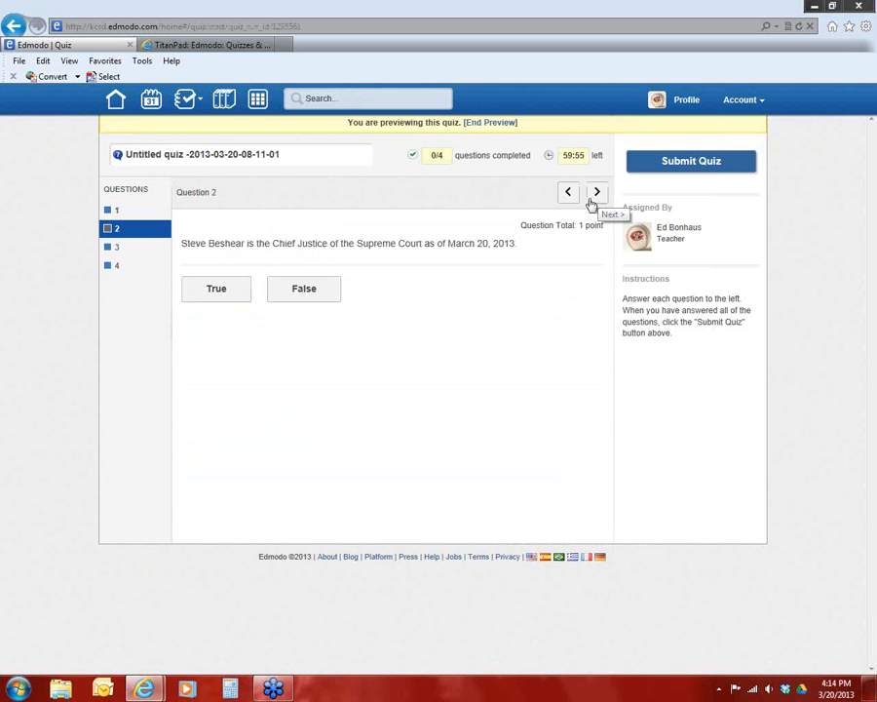
{"action": "left_click", "coordinate": [595, 194]}
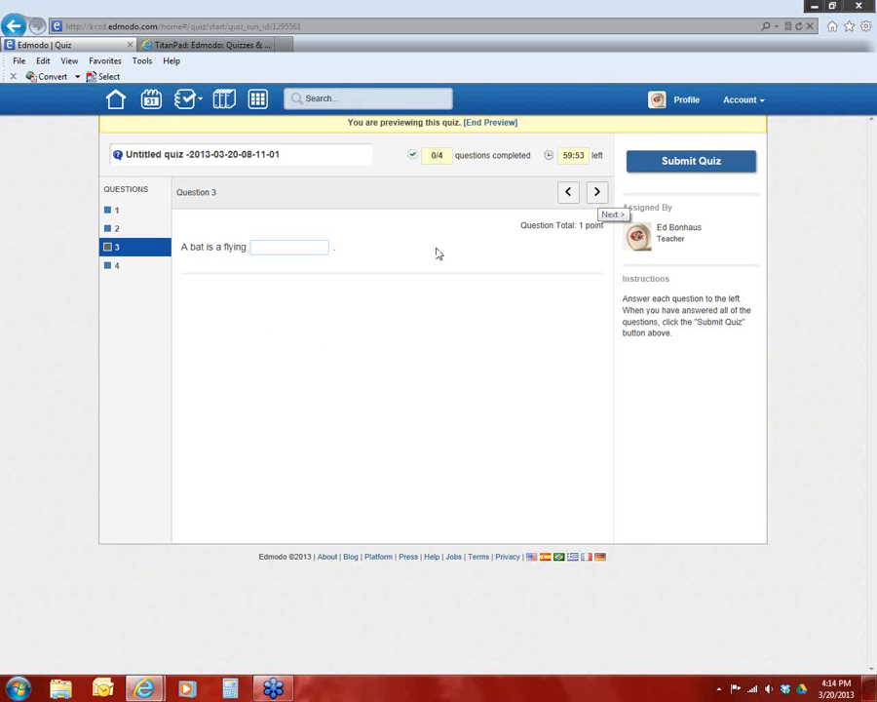
{"action": "left_click", "coordinate": [307, 248]}
{"action": "left_click", "coordinate": [597, 192]}
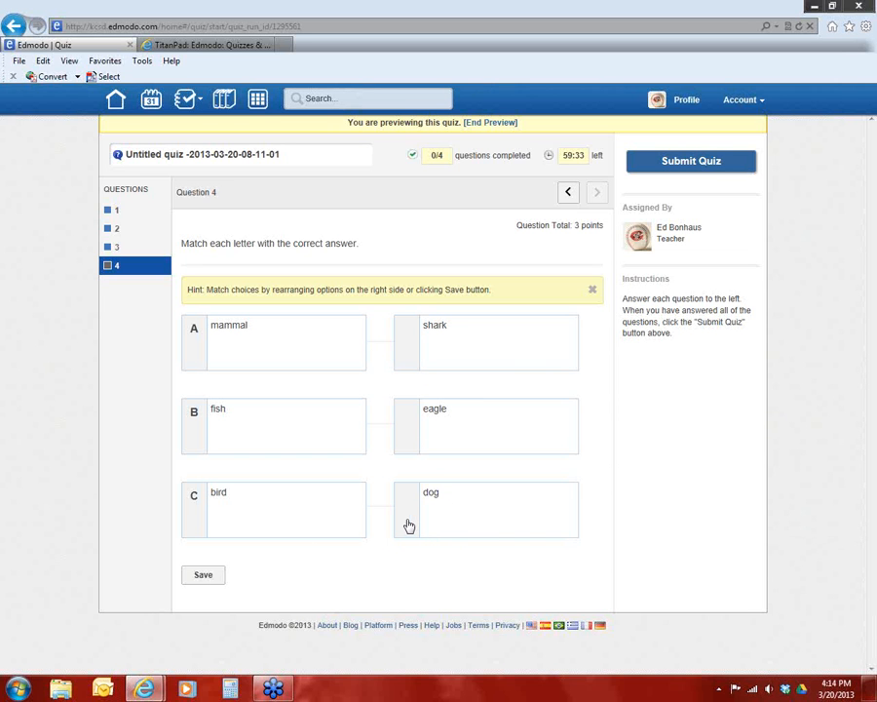
Rearrange the matching choices in the preview so dog pairs with mammal, shark with fish and eagle with bird
{"action": "left_click_drag", "start_coordinate": [408, 527], "coordinate": [408, 323]}
{"action": "left_click_drag", "start_coordinate": [406, 523], "coordinate": [390, 313]}
{"action": "left_click_drag", "start_coordinate": [400, 534], "coordinate": [400, 326]}
{"action": "mouse_move", "coordinate": [415, 520]}
{"action": "left_mouse_down"}
{"action": "mouse_move", "coordinate": [407, 402]}
{"action": "mouse_move", "coordinate": [416, 373]}
{"action": "mouse_move", "coordinate": [416, 521]}
{"action": "left_mouse_up"}
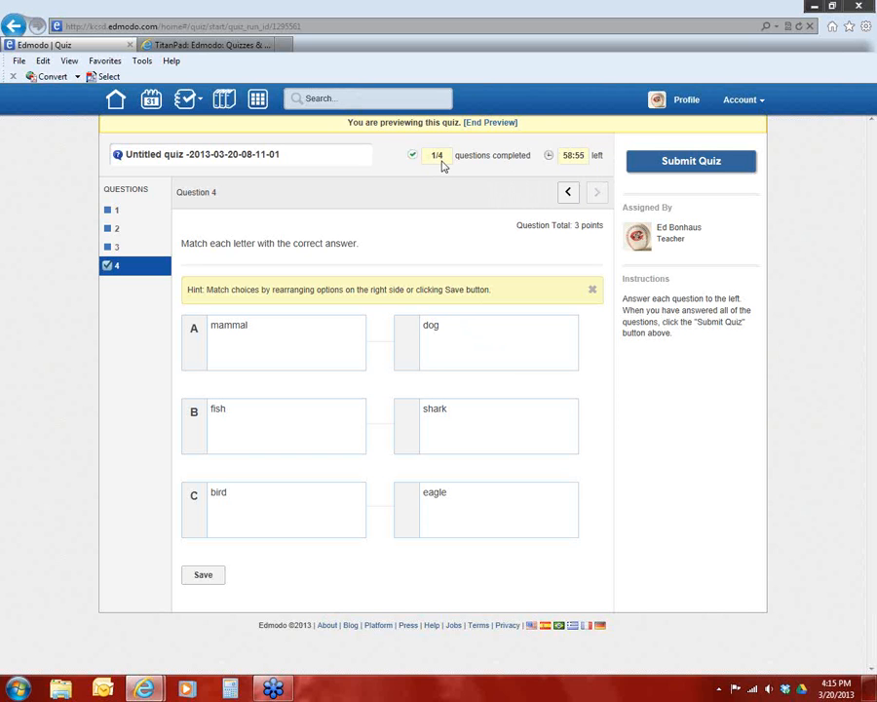
Answer the remaining preview questions with "mamal" for question 3, False for question 2 and Louisville for question 1, and end the preview
{"action": "left_click", "coordinate": [567, 193]}
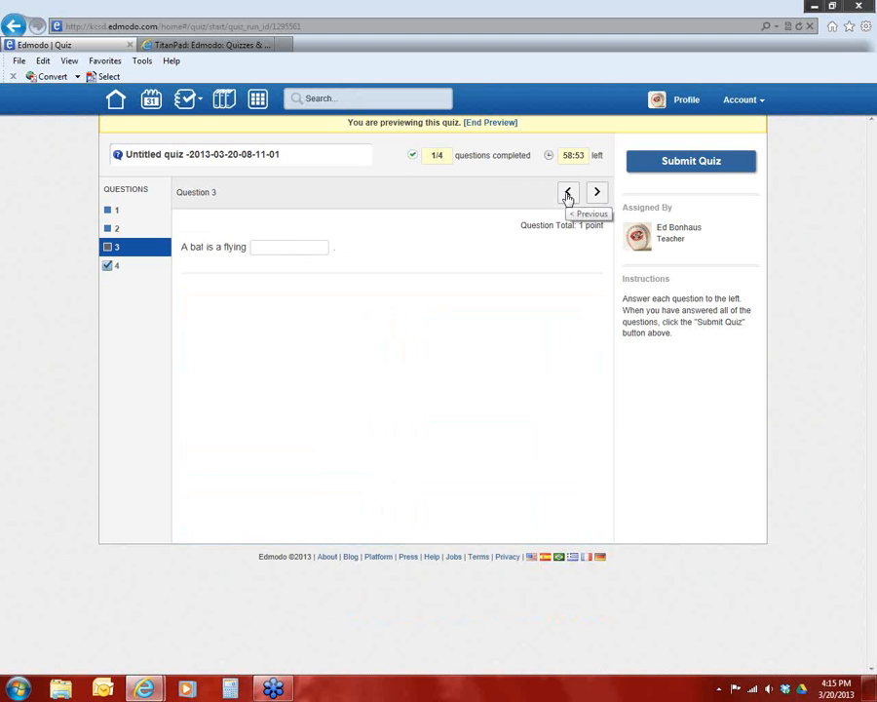
{"action": "left_click", "coordinate": [291, 249]}
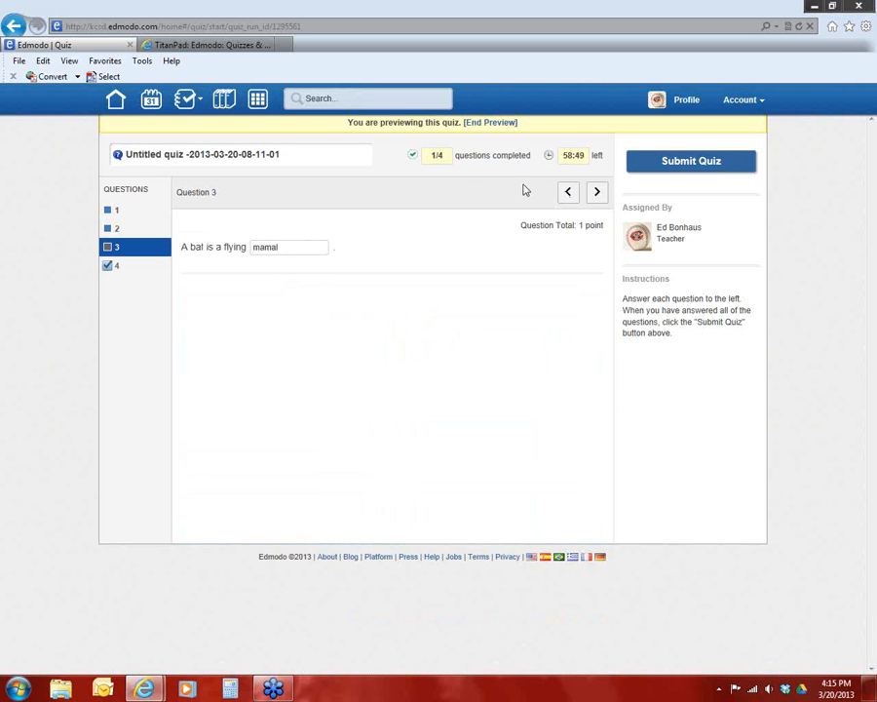
{"action": "left_click", "coordinate": [568, 193]}
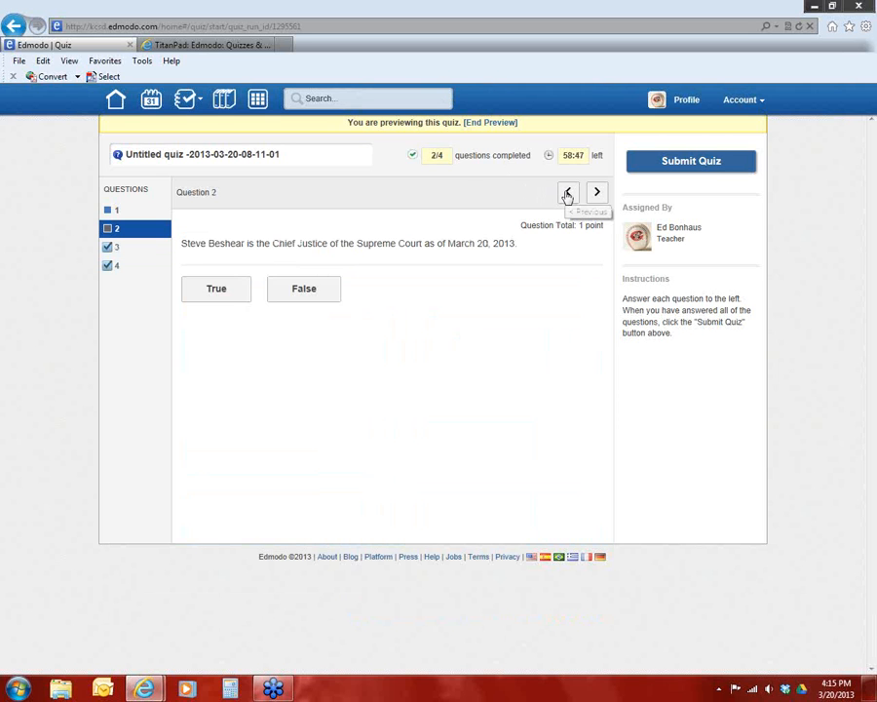
{"action": "left_click", "coordinate": [291, 287]}
{"action": "left_click", "coordinate": [569, 197]}
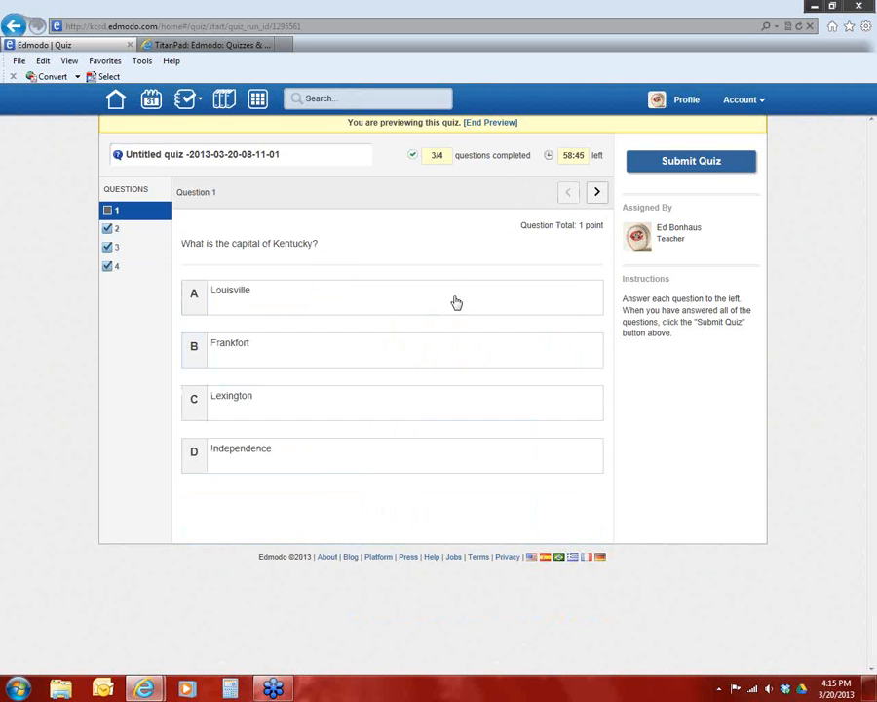
{"action": "left_click", "coordinate": [456, 301]}
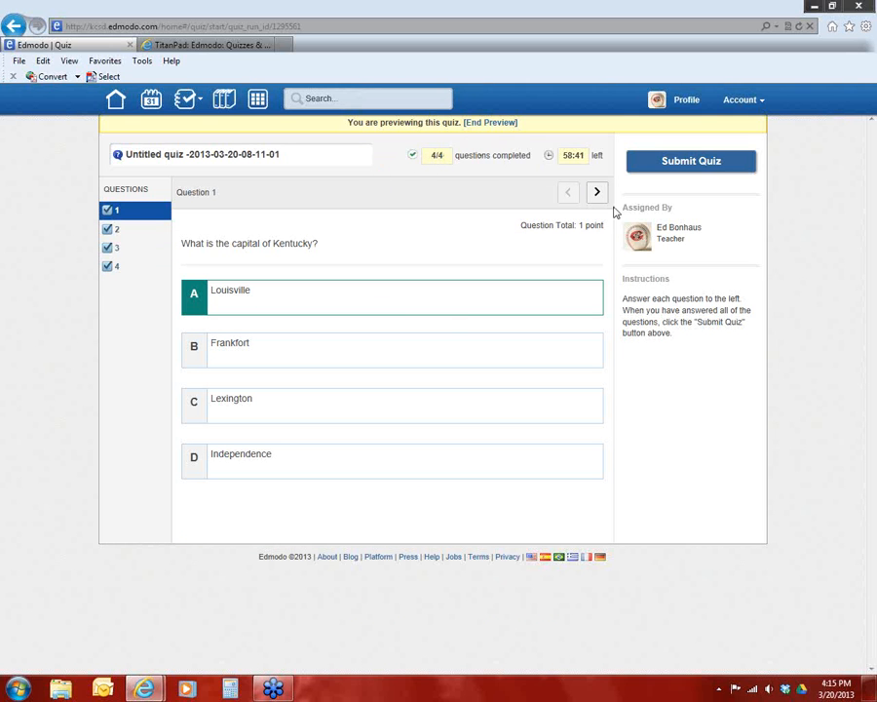
{"action": "left_click", "coordinate": [491, 123]}
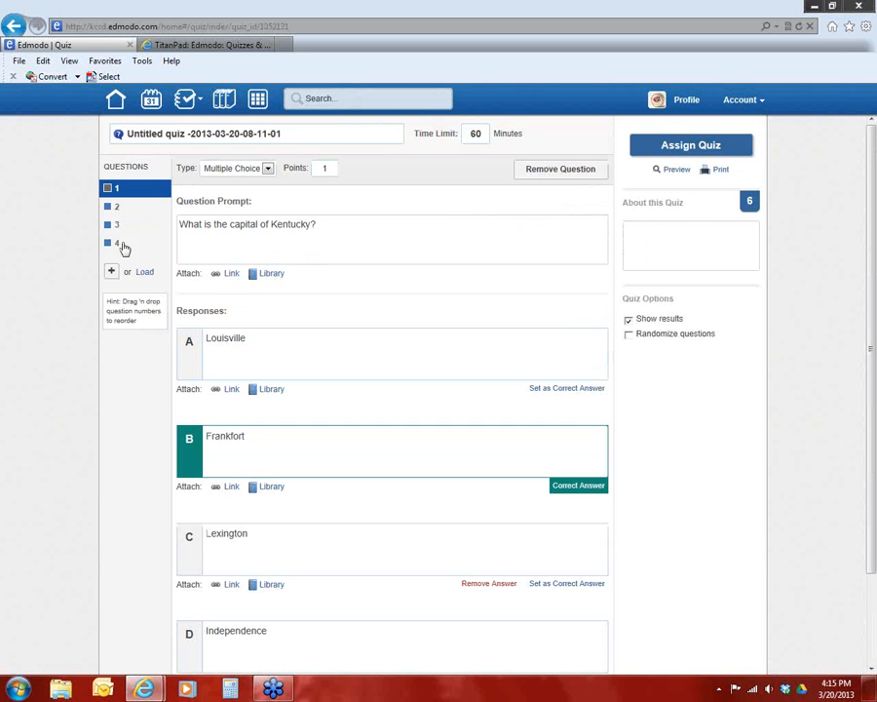
Set the quiz's time limit to 20 minutes and rename it "Elementary Edmodo Webinar Training Quiz"
{"action": "double_click", "coordinate": [474, 136]}
{"action": "left_click_drag", "start_coordinate": [294, 137], "coordinate": [89, 143]}
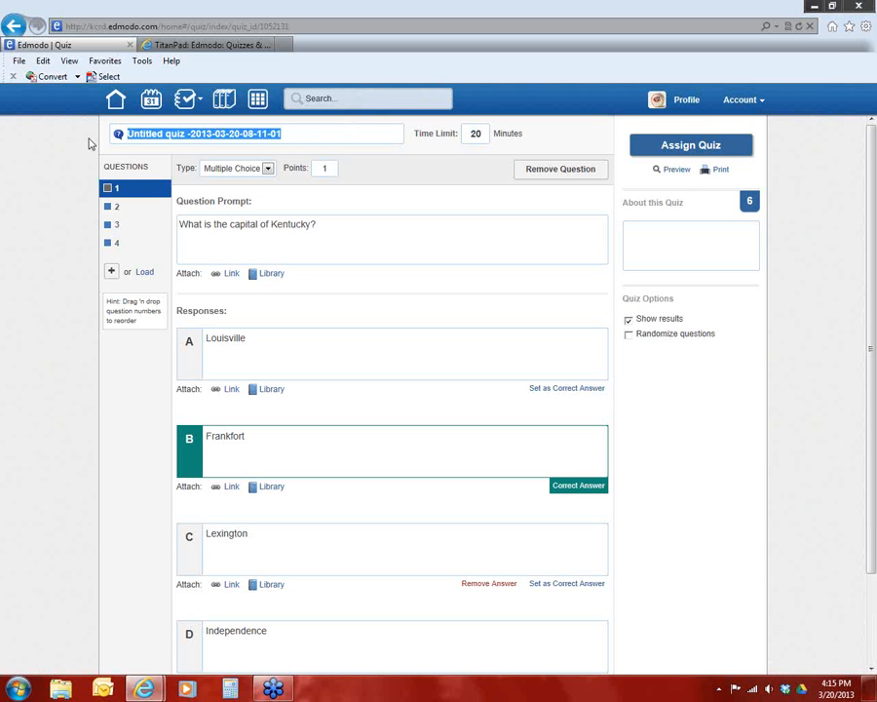
{"action": "type", "text": "E"}
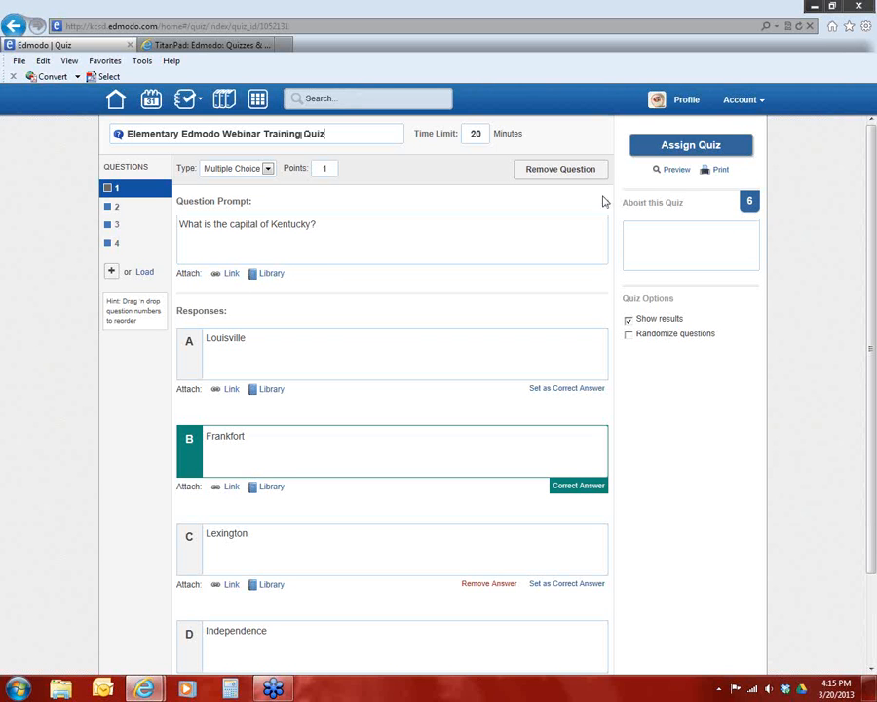
Assign the quiz to the Edmodo Training group with due date 03/22/2013, add it to the gradebook, and send it
{"action": "left_click", "coordinate": [689, 146]}
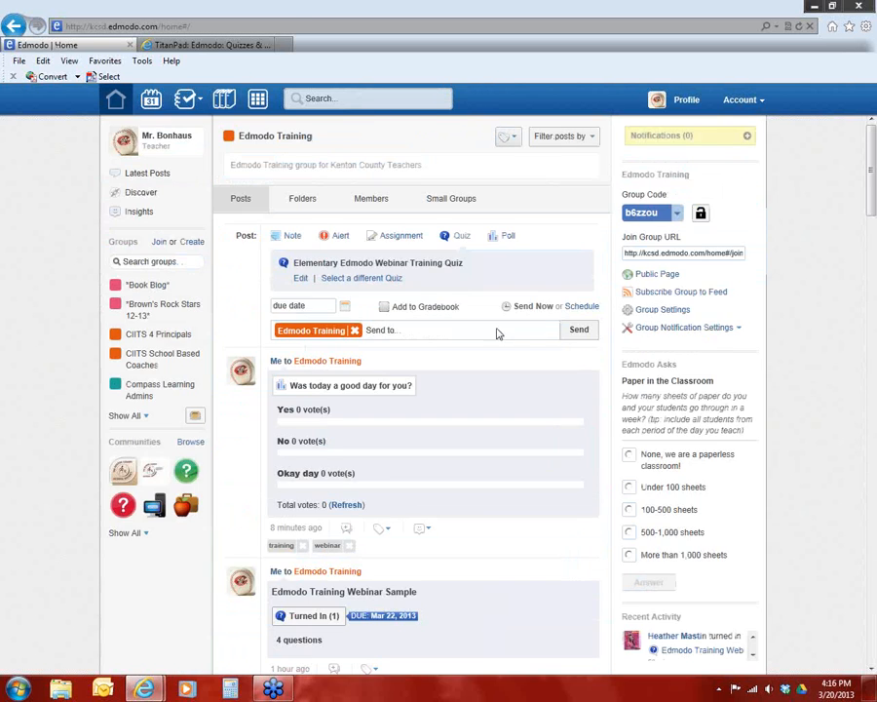
{"action": "left_click", "coordinate": [344, 308]}
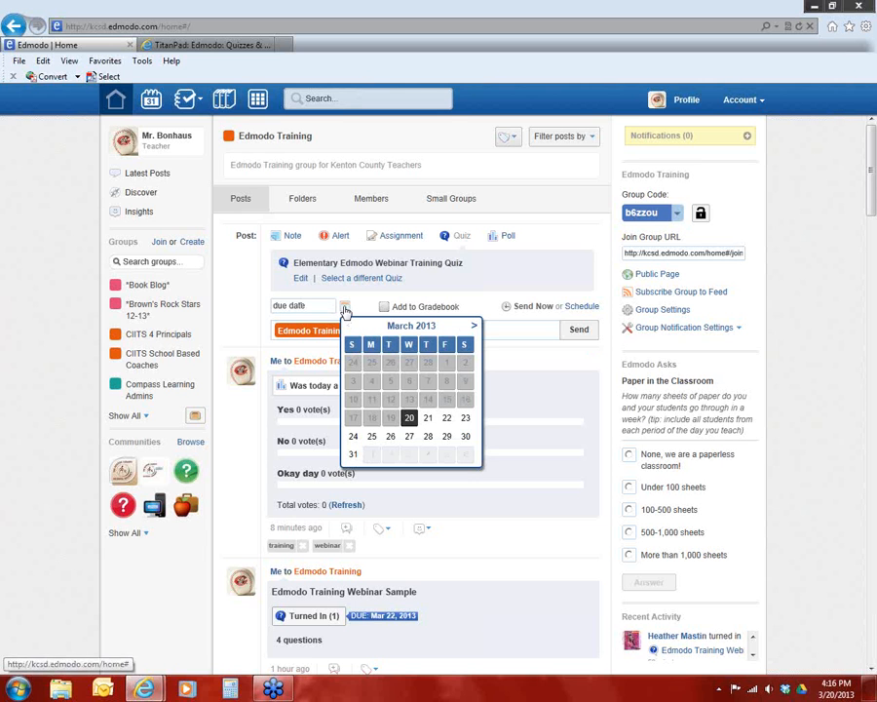
{"action": "left_click", "coordinate": [447, 417]}
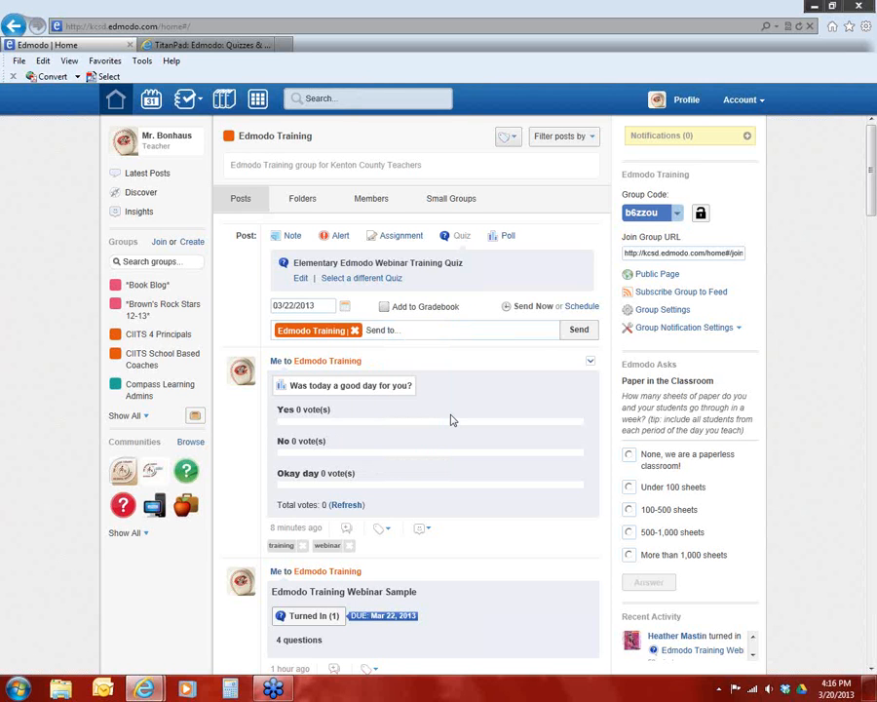
{"action": "left_click", "coordinate": [386, 308]}
{"action": "left_click", "coordinate": [583, 332]}
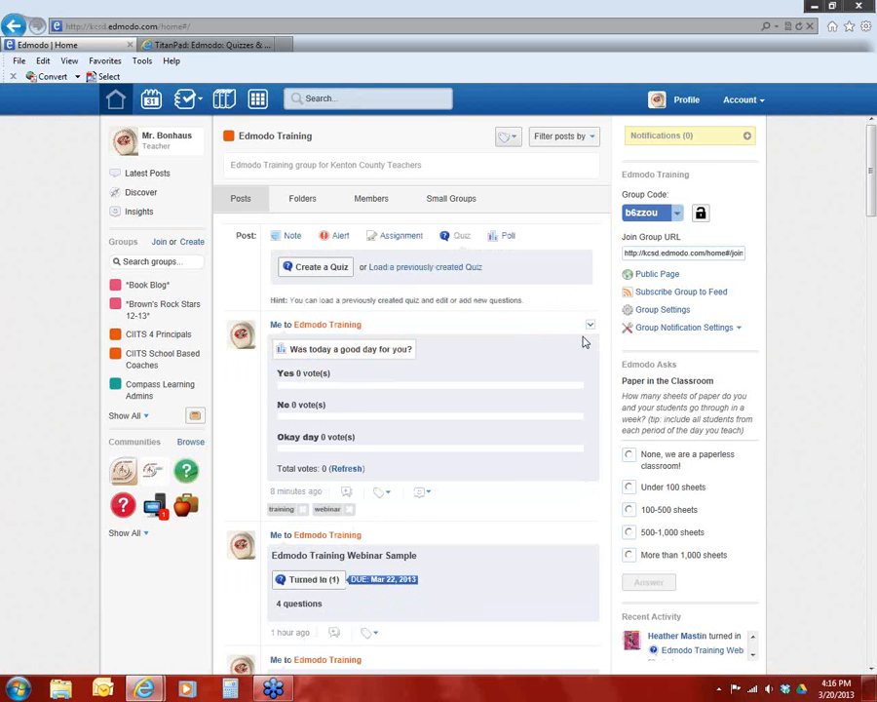
Expand the notifications to check for new items and collapse them again
{"action": "left_click", "coordinate": [747, 137]}
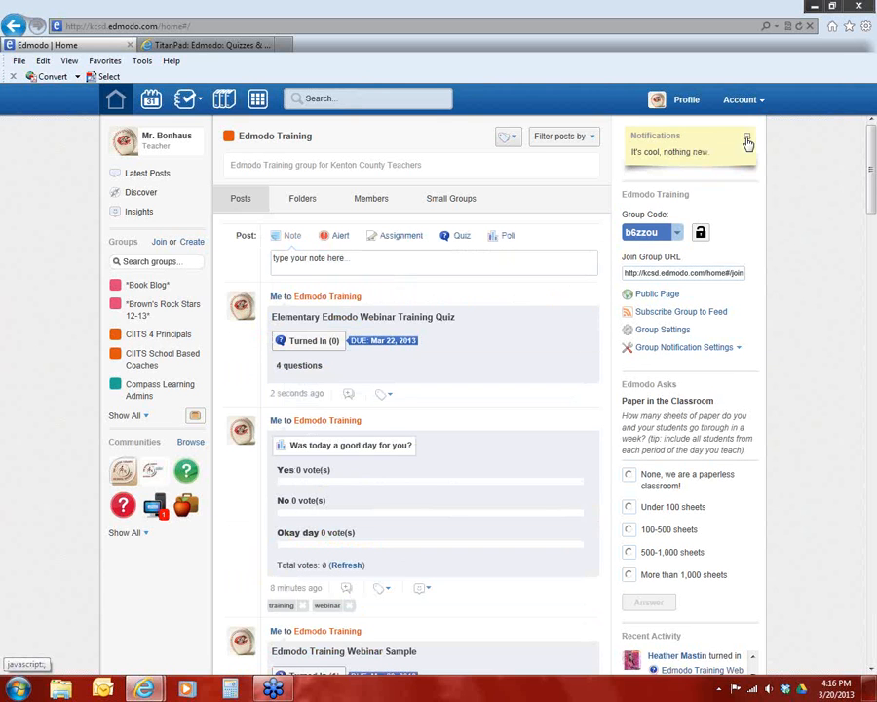
{"action": "left_click", "coordinate": [747, 143]}
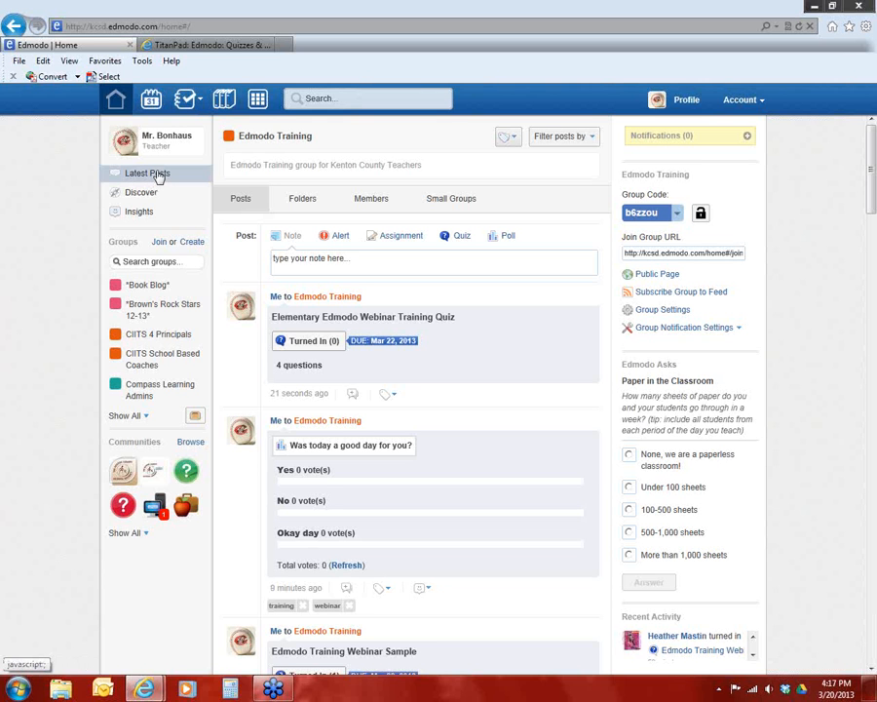
Open the planner, bring up the task creation form for the Someday section and close it without creating a task
{"action": "left_click", "coordinate": [149, 104]}
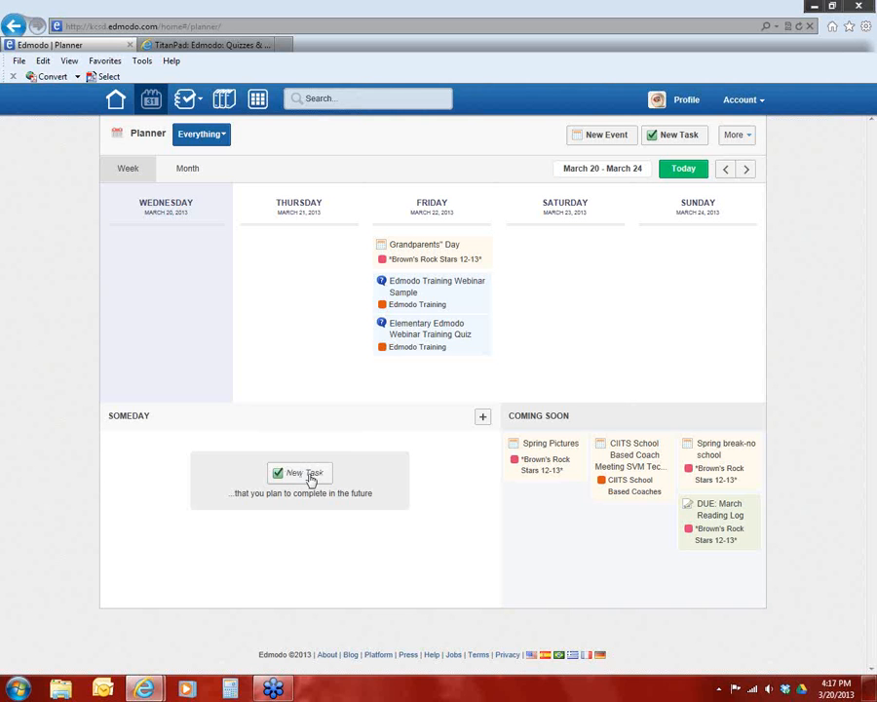
{"action": "left_click", "coordinate": [293, 472]}
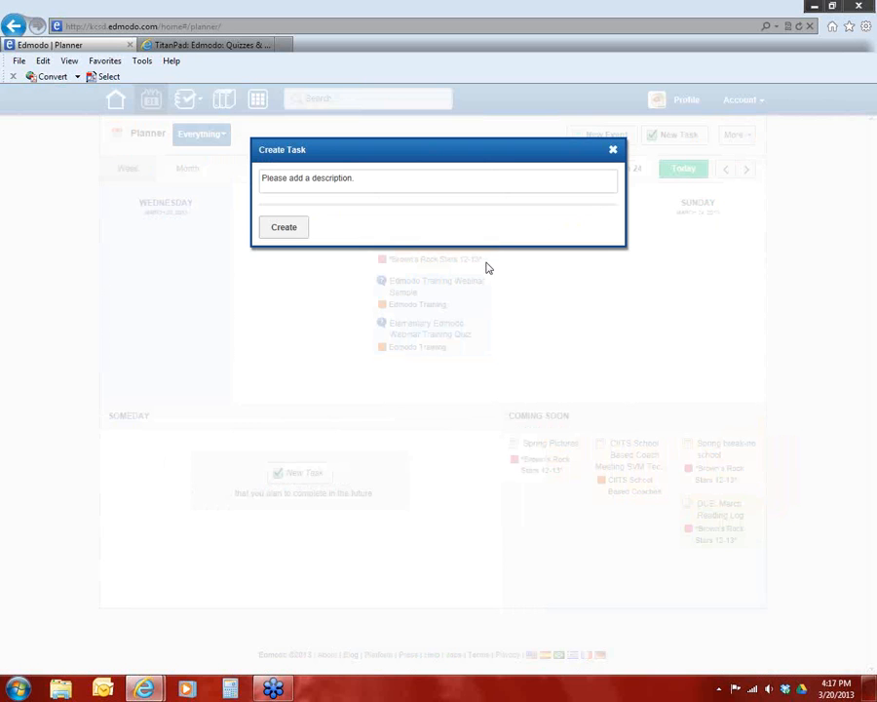
{"action": "left_click", "coordinate": [614, 151]}
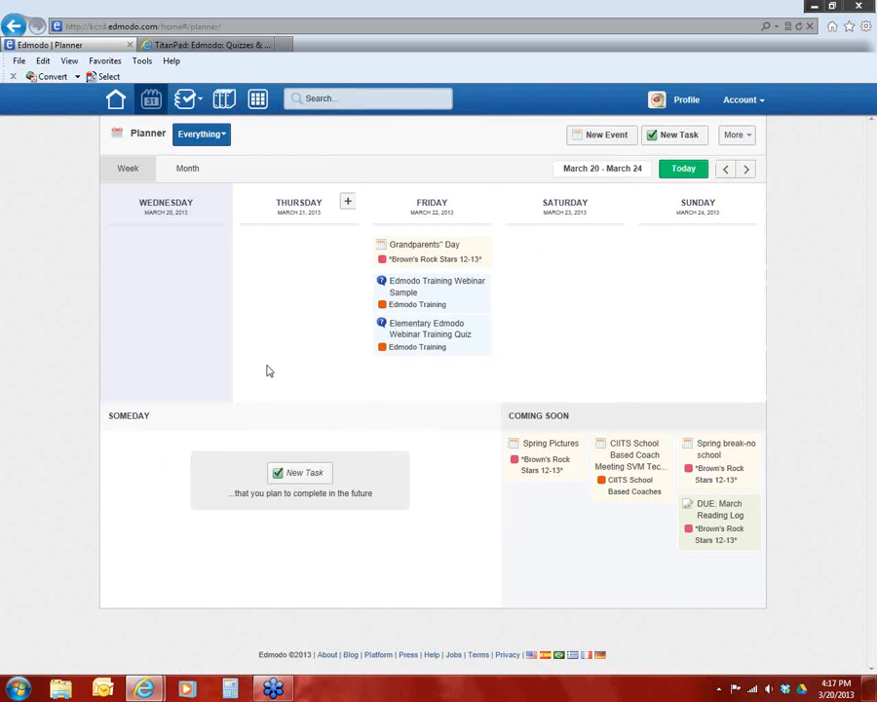
Open the Edmodo Training group's progress page and examine the students' grades for each quiz
{"action": "left_click", "coordinate": [186, 103]}
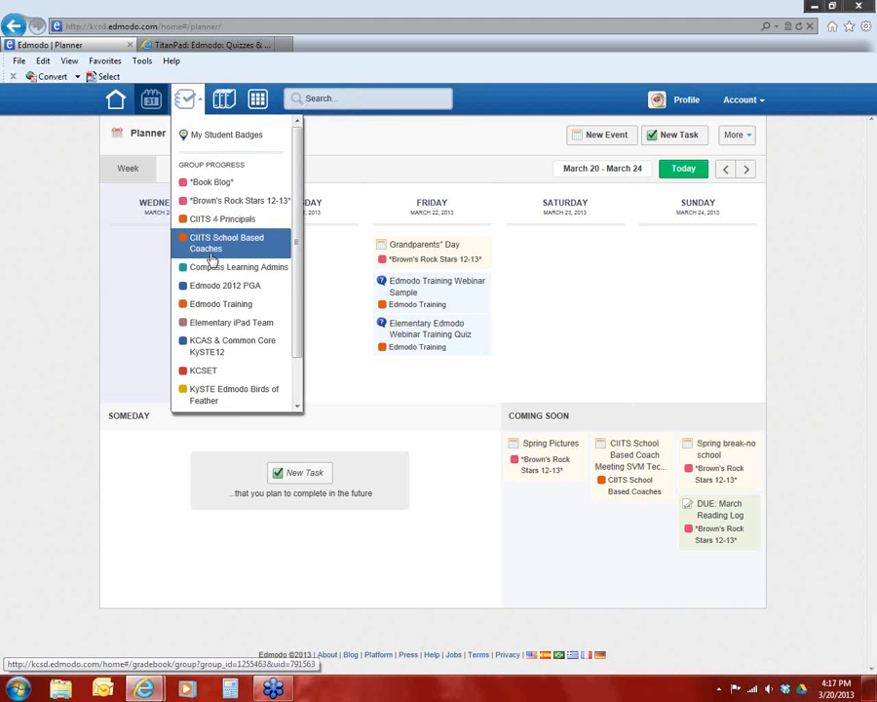
{"action": "left_click", "coordinate": [216, 304]}
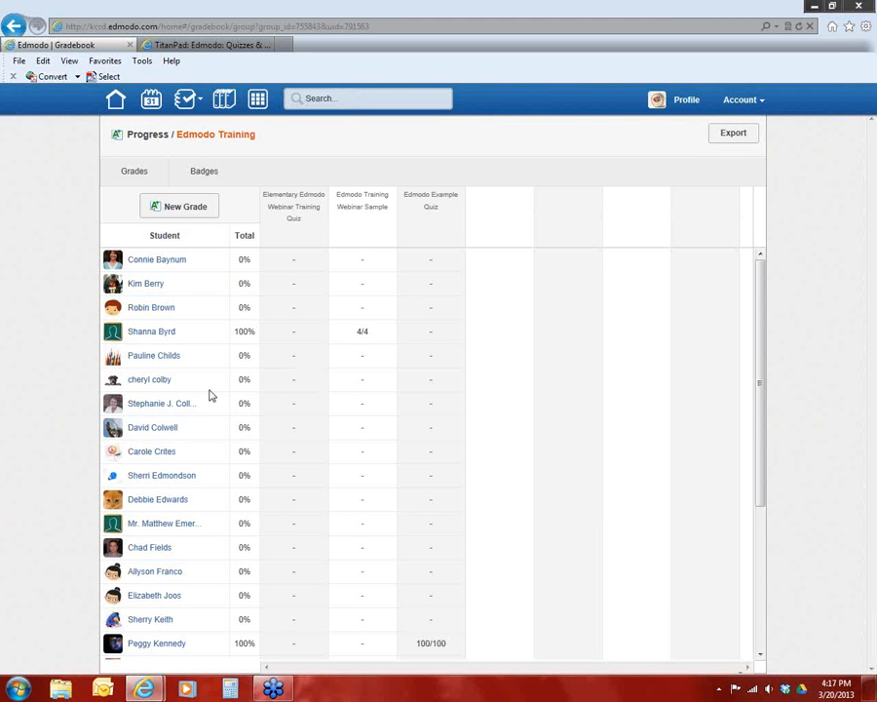
{"action": "scroll", "coordinate": [209, 394], "scroll_direction": "down", "scroll_amount": 1}
{"action": "scroll", "coordinate": [207, 395], "scroll_direction": "down", "scroll_amount": 1}
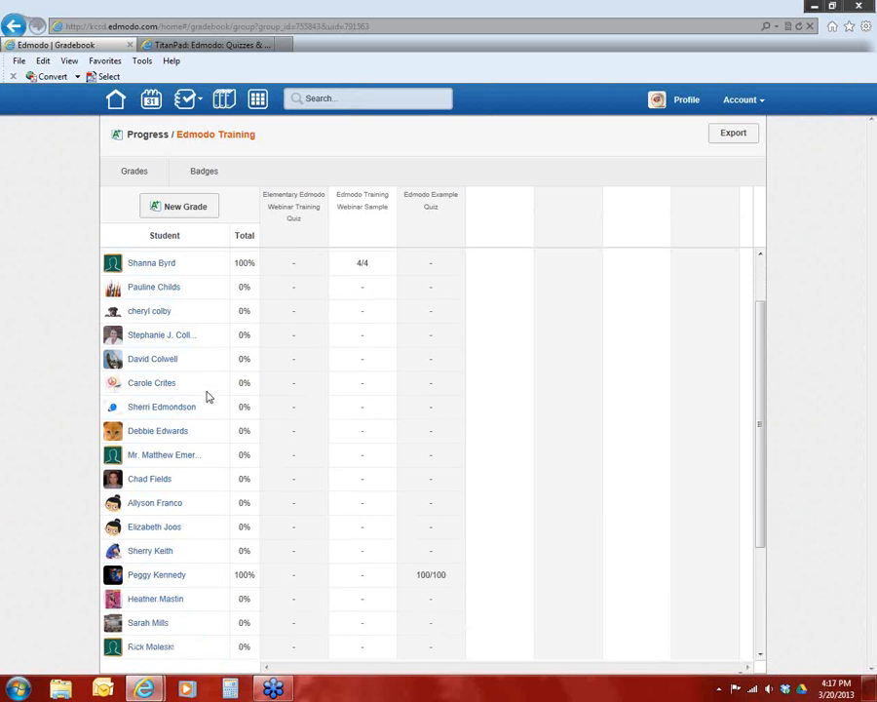
{"action": "scroll", "coordinate": [164, 550], "scroll_direction": "down", "scroll_amount": 2}
{"action": "scroll", "coordinate": [161, 529], "scroll_direction": "down", "scroll_amount": 2}
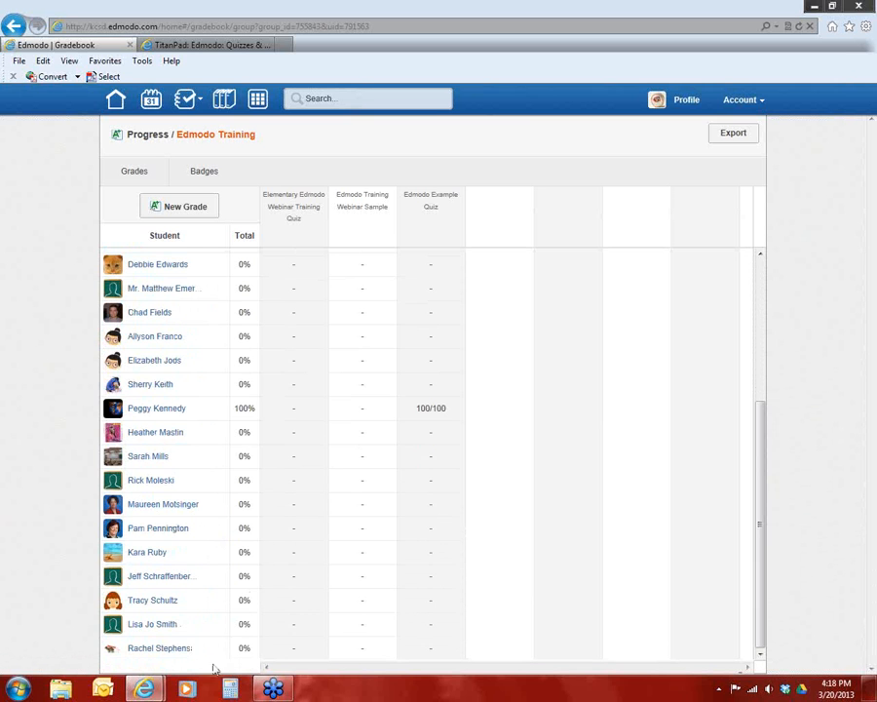
{"action": "scroll", "coordinate": [289, 538], "scroll_direction": "up", "scroll_amount": 3}
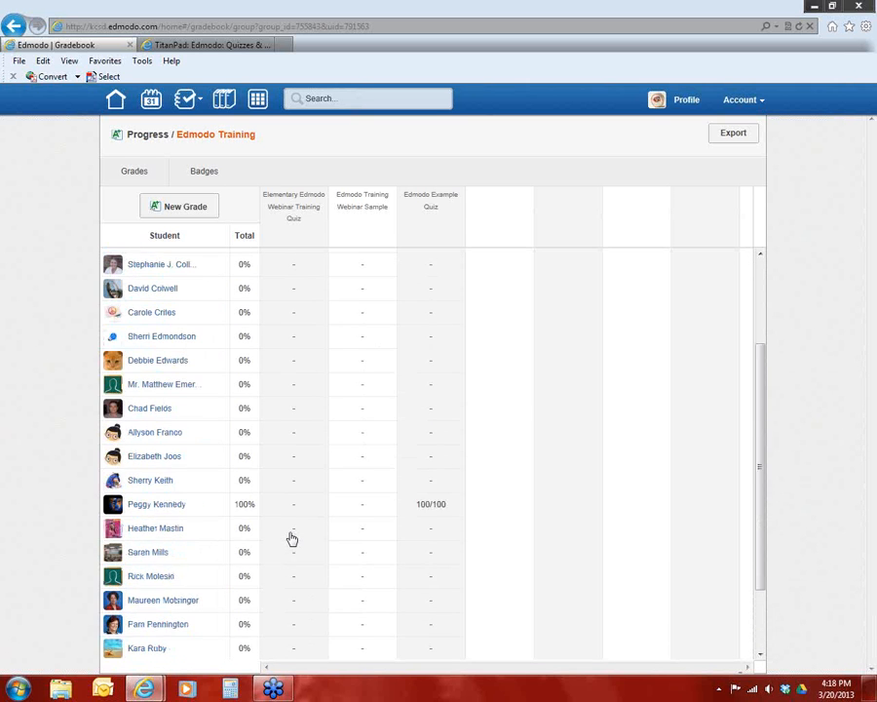
{"action": "scroll", "coordinate": [303, 505], "scroll_direction": "up", "scroll_amount": 3}
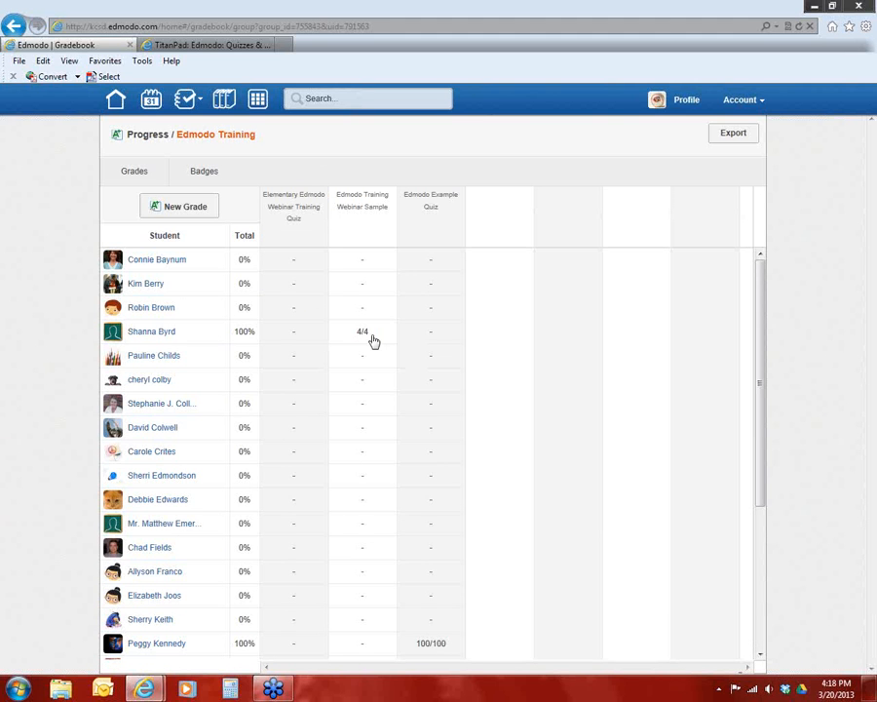
{"action": "scroll", "coordinate": [375, 353], "scroll_direction": "down", "scroll_amount": 3}
{"action": "scroll", "coordinate": [374, 355], "scroll_direction": "down", "scroll_amount": 2}
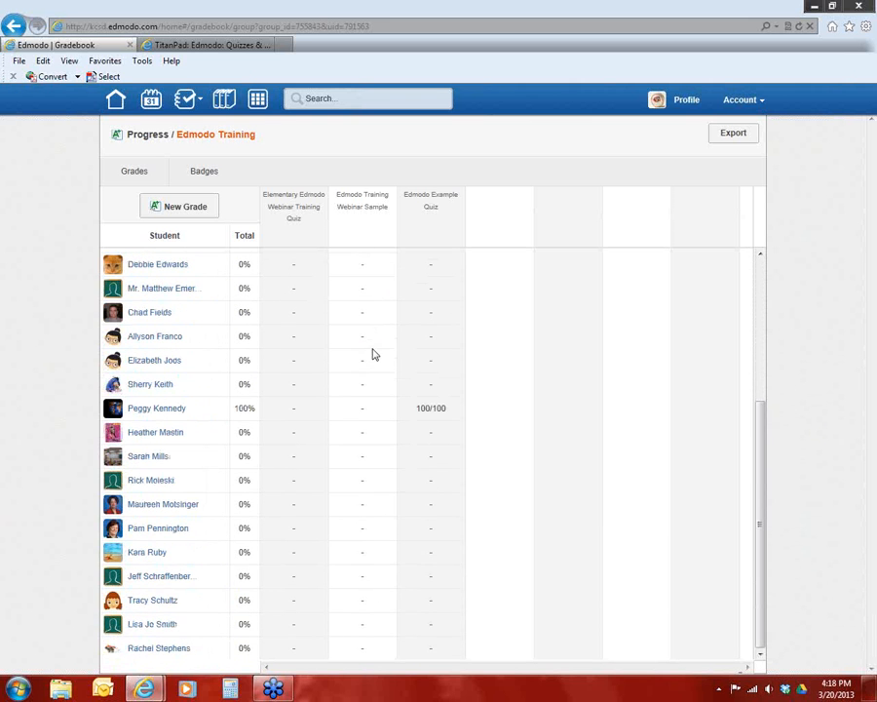
{"action": "scroll", "coordinate": [376, 351], "scroll_direction": "up", "scroll_amount": 5}
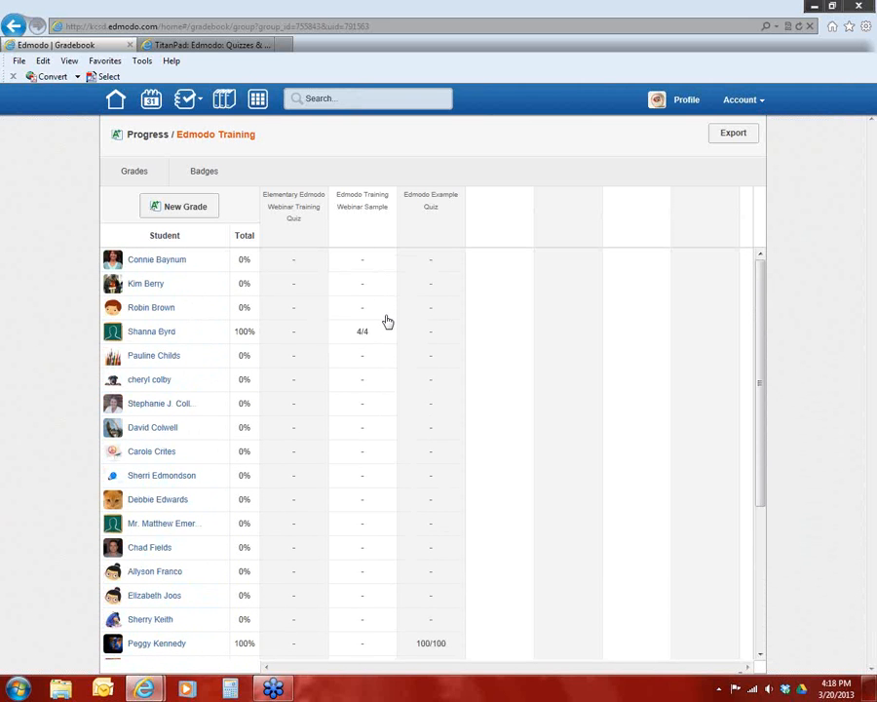
Enter Elementary Edmodo Webinar Training Quiz grades of 4/4 for the first student and 3/4 for the second
{"action": "left_click", "coordinate": [292, 265]}
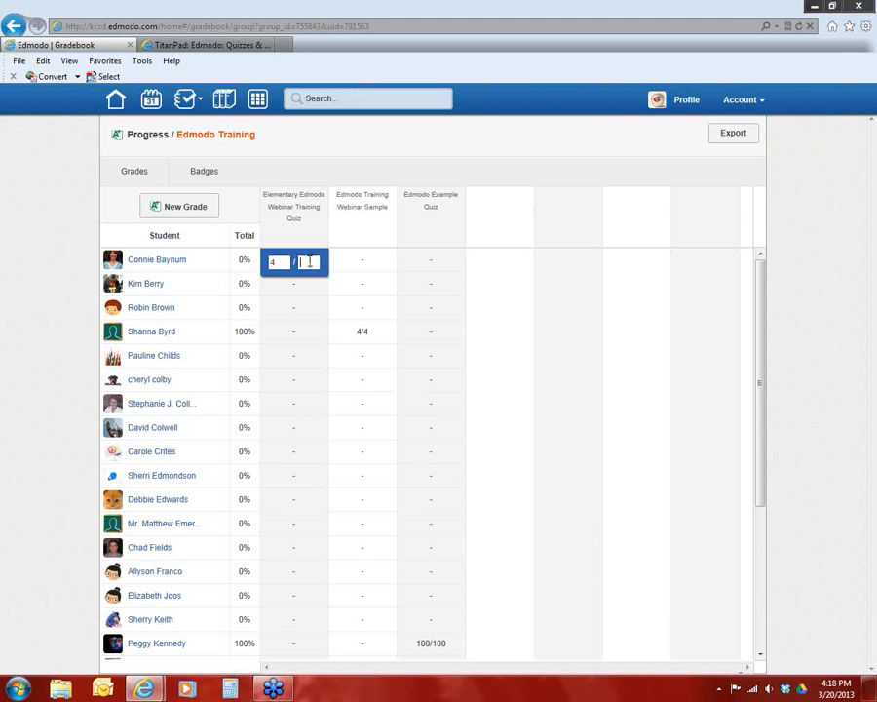
{"action": "left_click", "coordinate": [298, 291]}
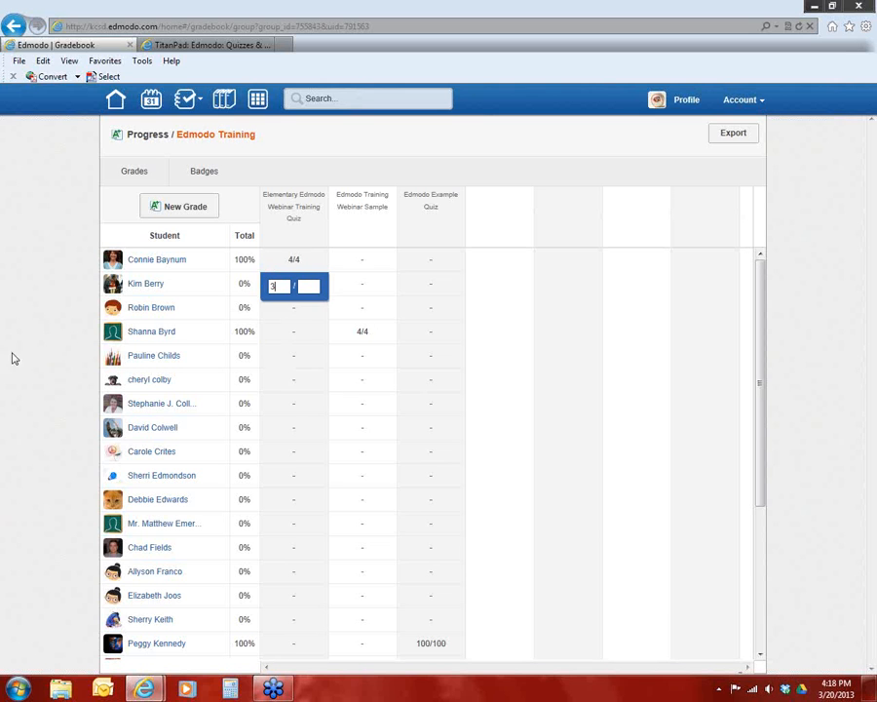
{"action": "key", "text": "Return"}
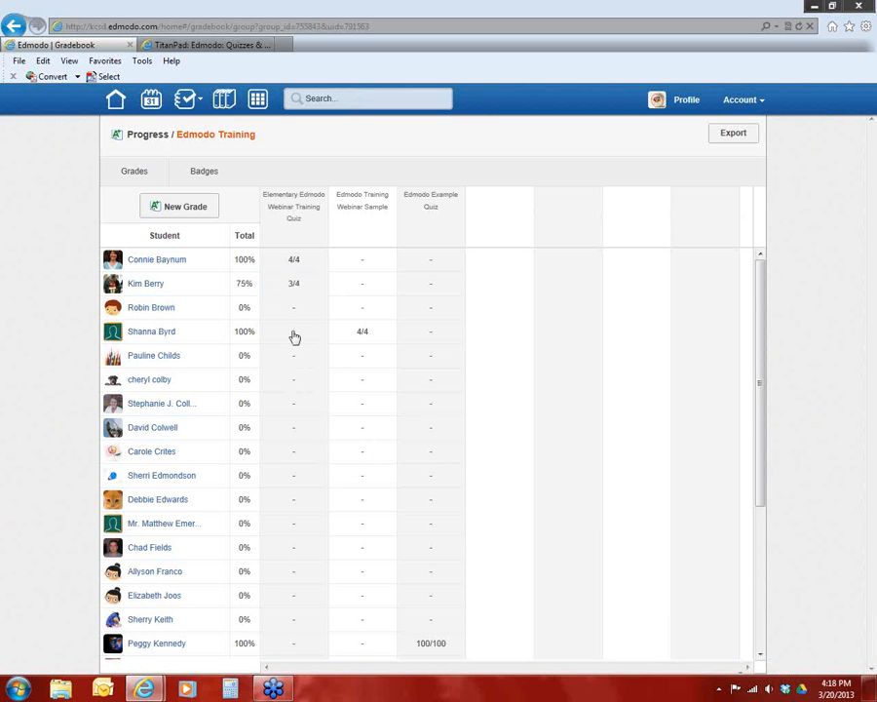
Review the available student badges and fill in a new badge titled "Edmodo Webinar Attendee" with the description "For attending a KCSD Edmodo Webinar"
{"action": "left_click", "coordinate": [203, 175]}
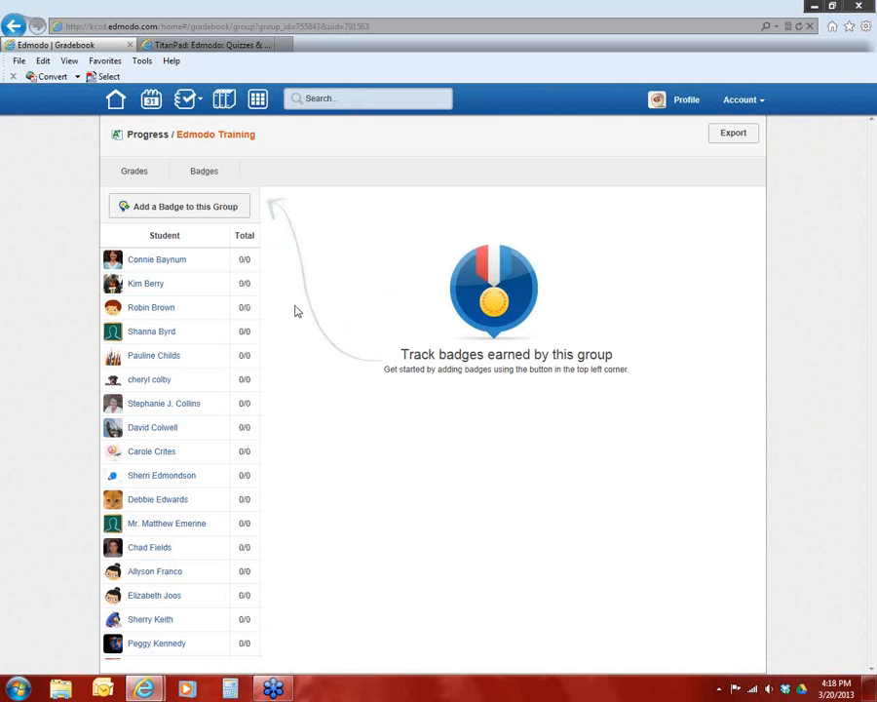
{"action": "left_click", "coordinate": [183, 213]}
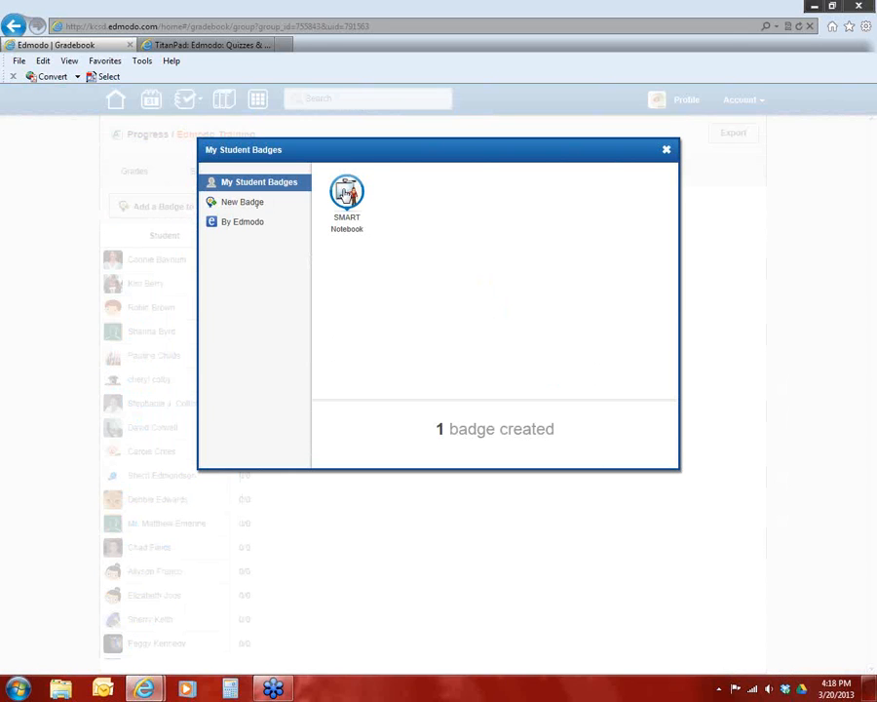
{"action": "left_click", "coordinate": [348, 195]}
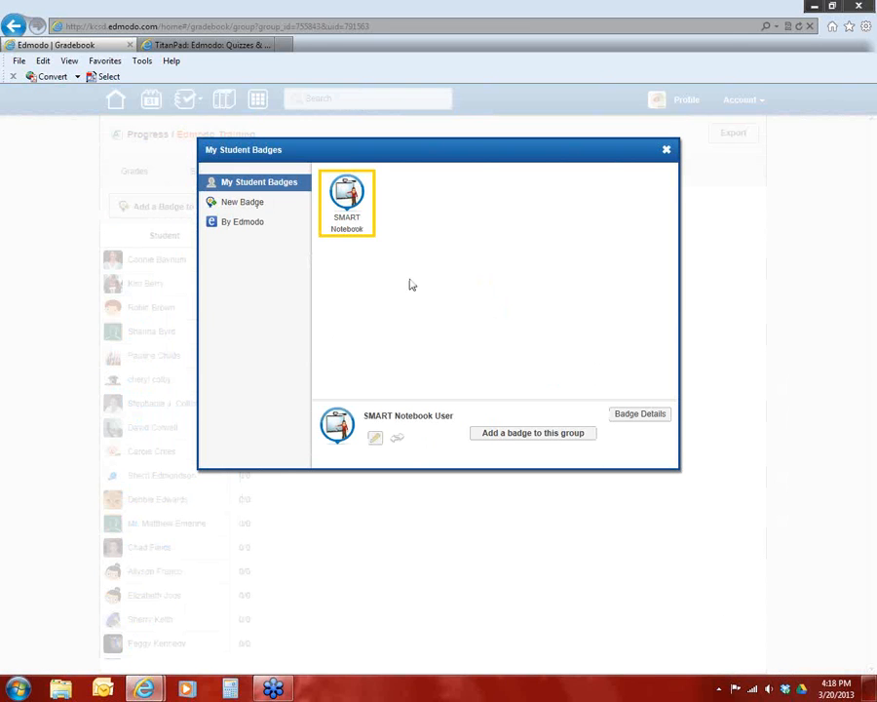
{"action": "left_click", "coordinate": [251, 222]}
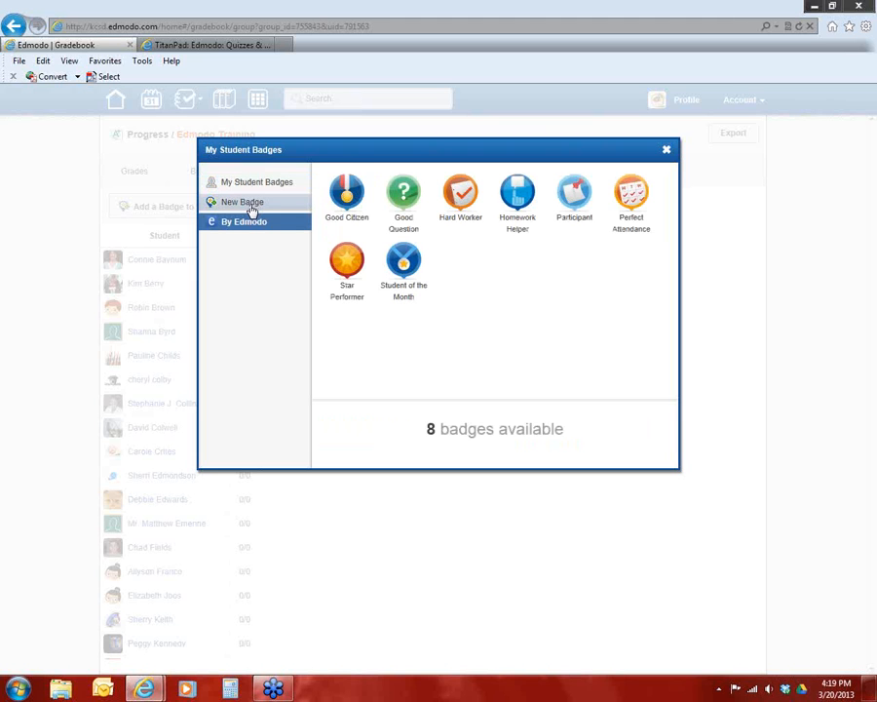
{"action": "left_click", "coordinate": [251, 205]}
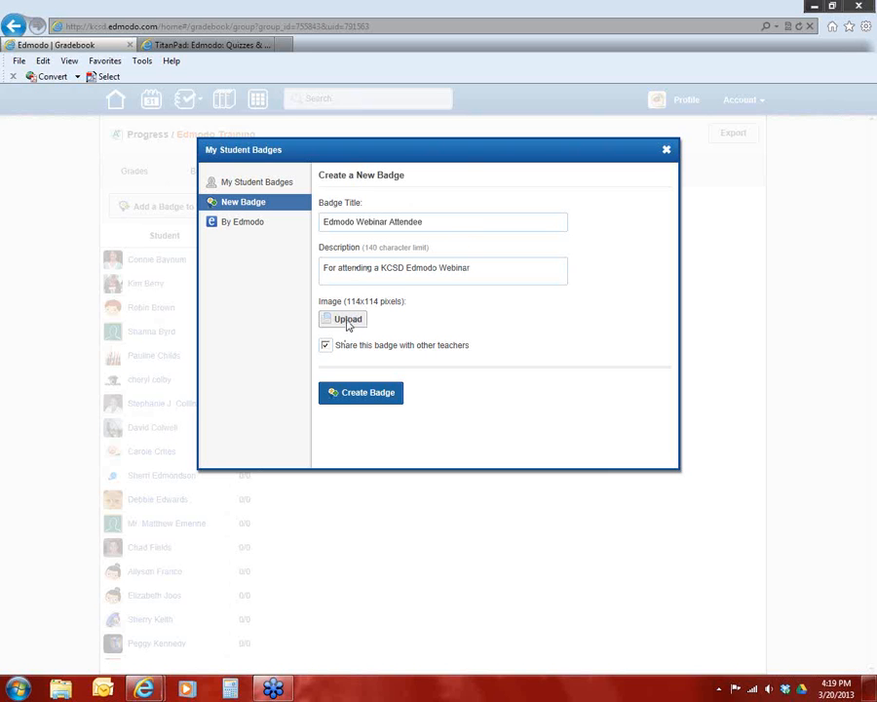
{"action": "left_click", "coordinate": [353, 319]}
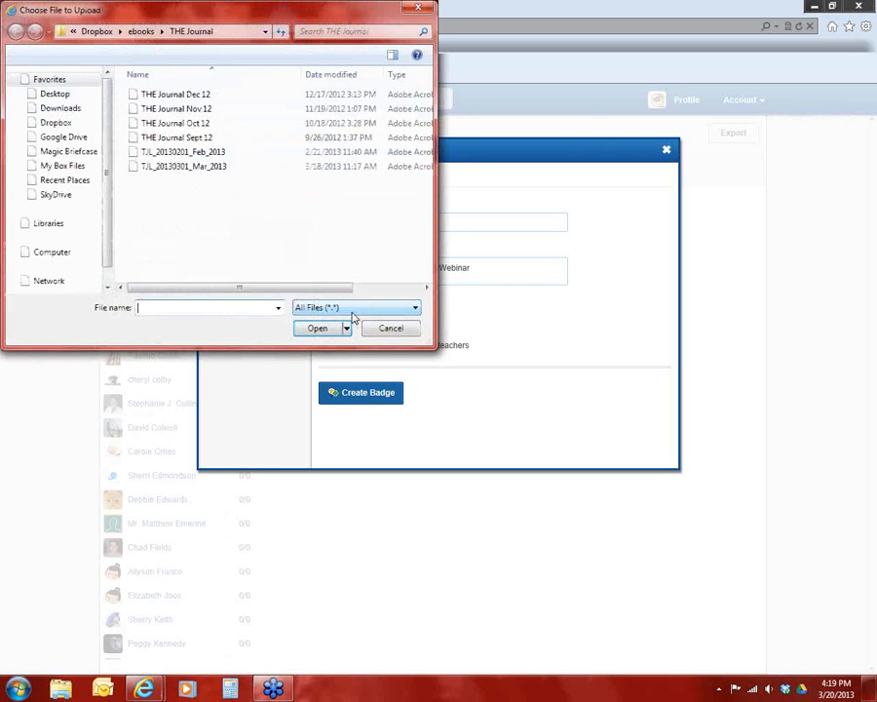
{"action": "left_click", "coordinate": [65, 152]}
{"action": "double_click", "coordinate": [148, 153]}
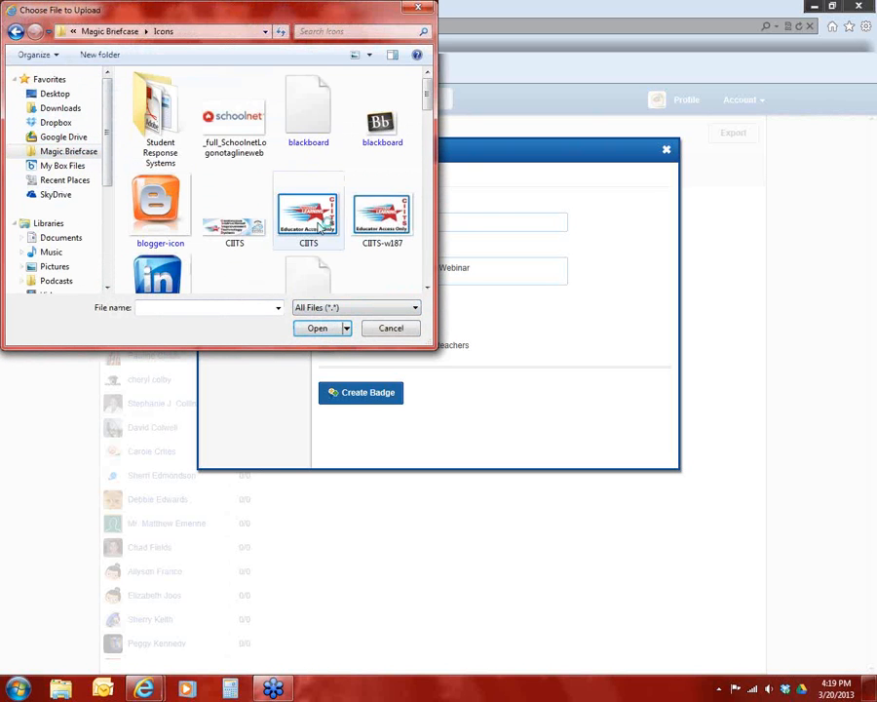
{"action": "scroll", "coordinate": [432, 115], "scroll_direction": "down", "scroll_amount": 1}
{"action": "left_click_drag", "start_coordinate": [432, 115], "coordinate": [429, 89]}
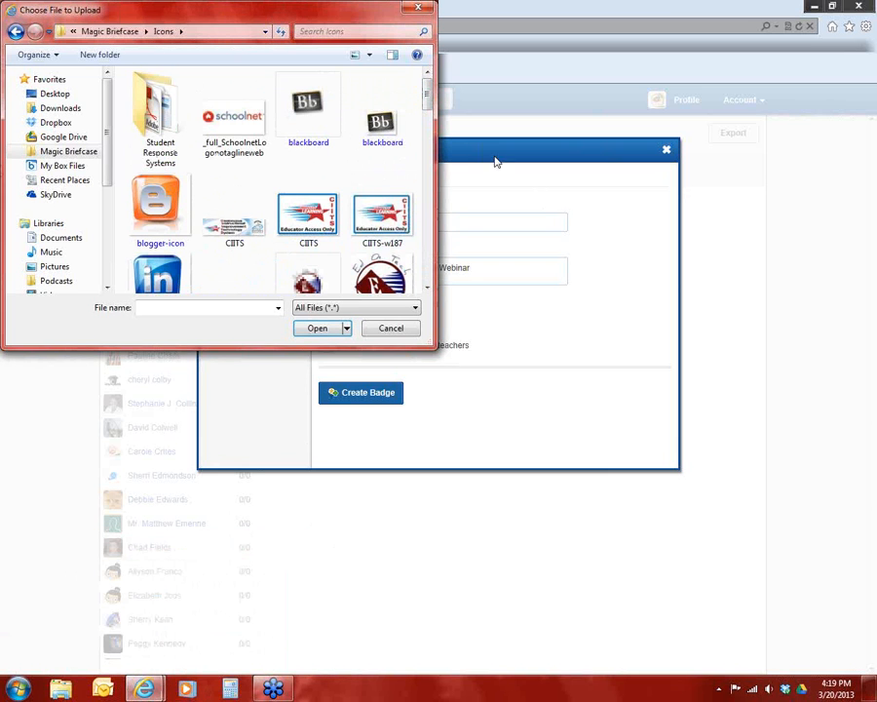
{"action": "left_click", "coordinate": [419, 8]}
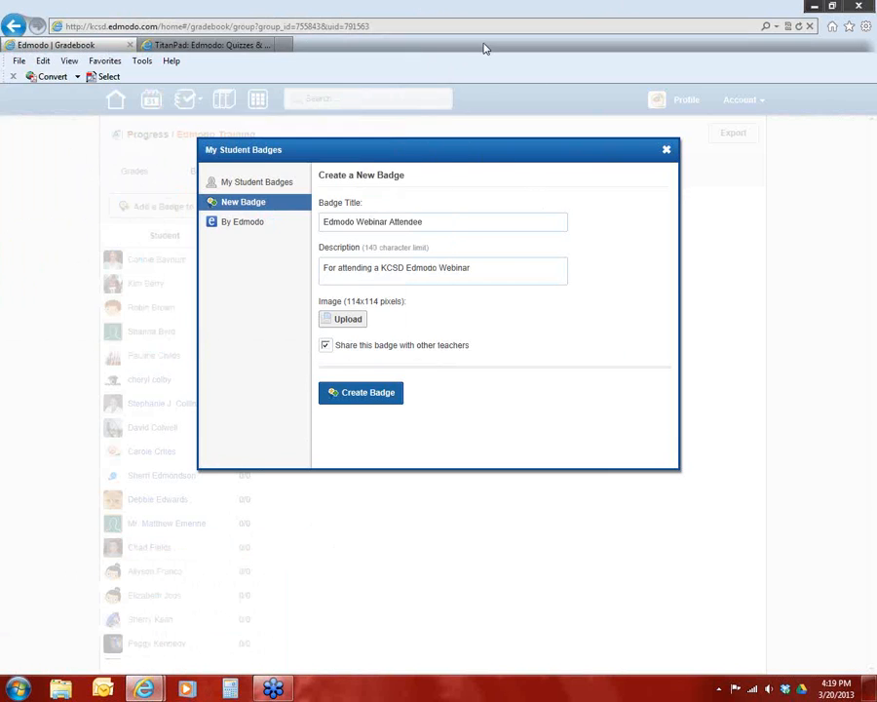
Find Google Images with a web search for "google images" in a new browser tab and open it
{"action": "left_click", "coordinate": [207, 45]}
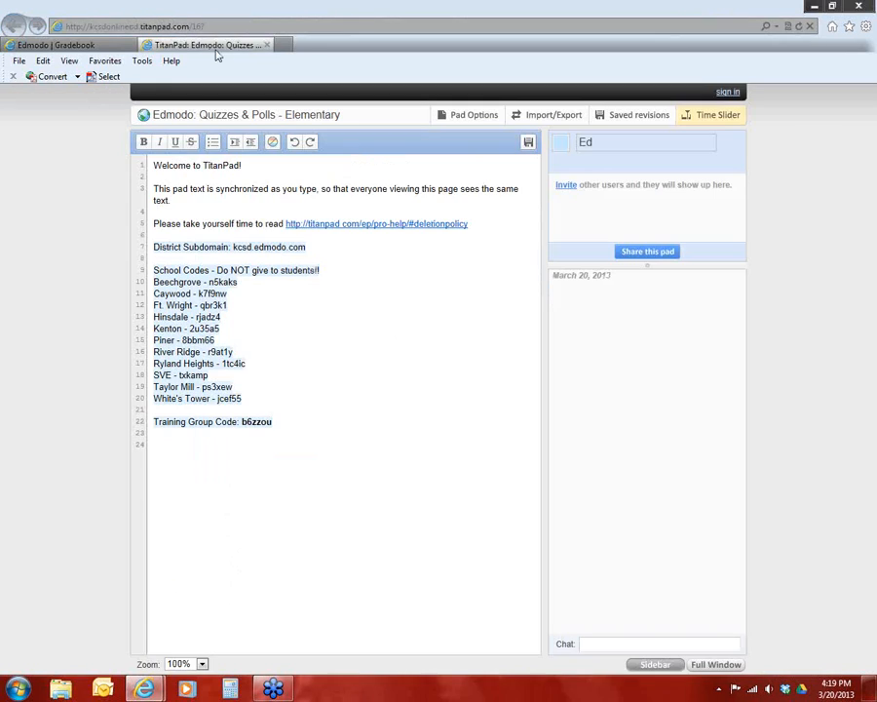
{"action": "left_click", "coordinate": [308, 48]}
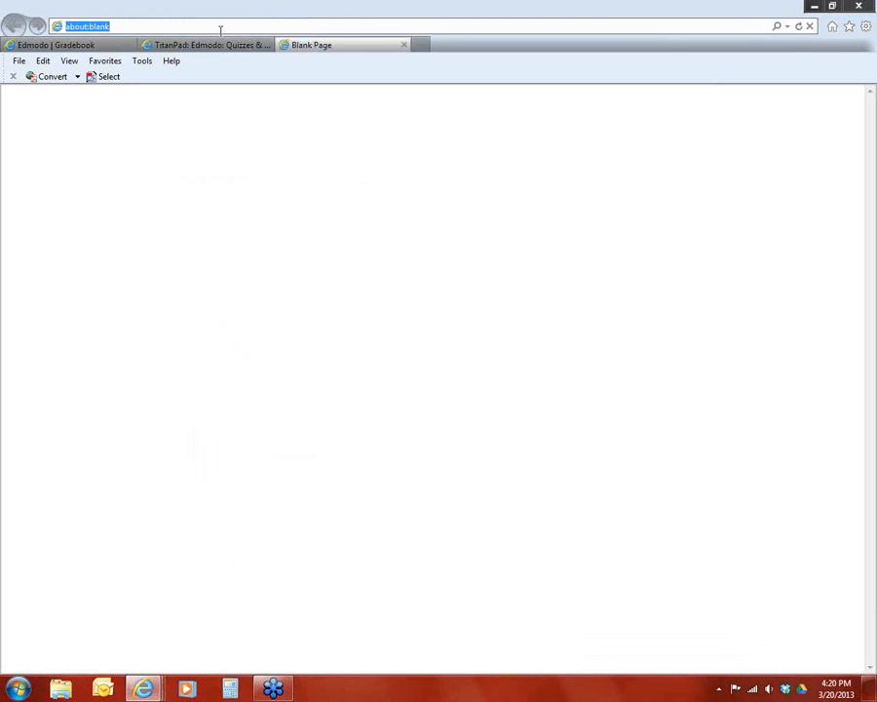
{"action": "type", "text": "google imag"}
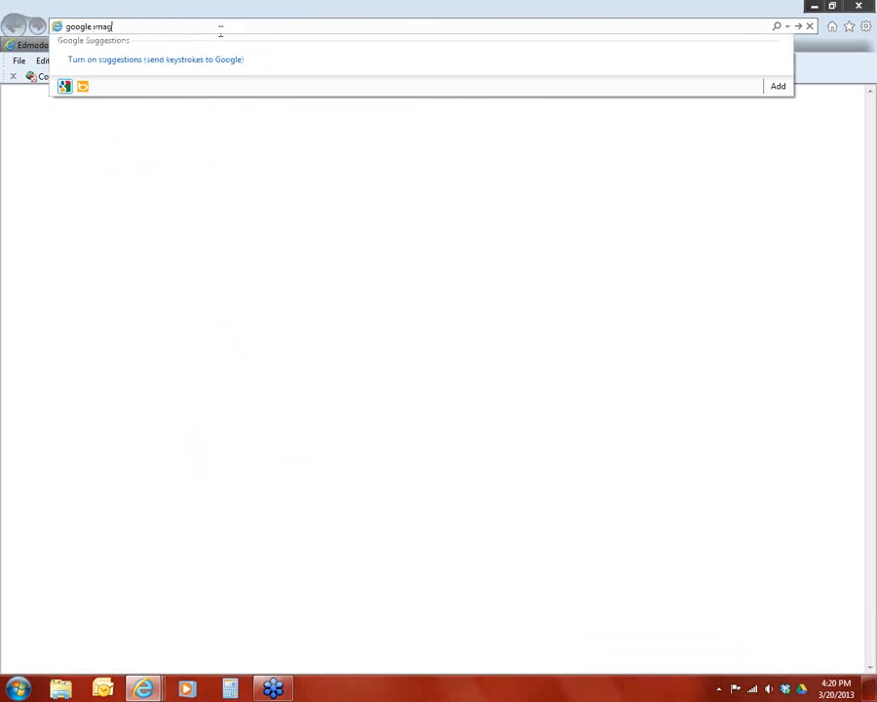
{"action": "type", "text": "es"}
{"action": "key", "text": "Return"}
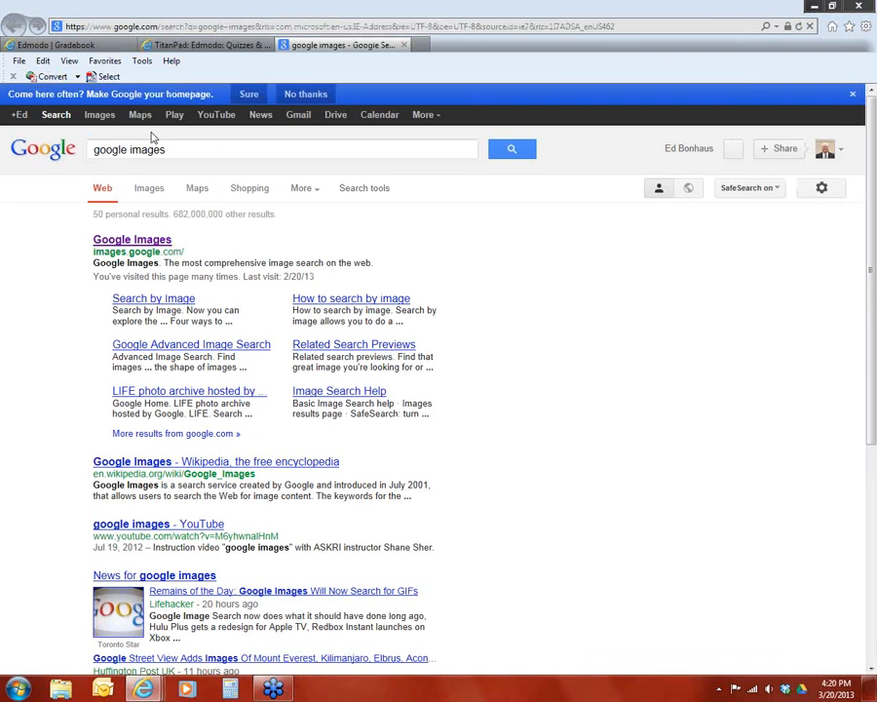
{"action": "left_click", "coordinate": [118, 242]}
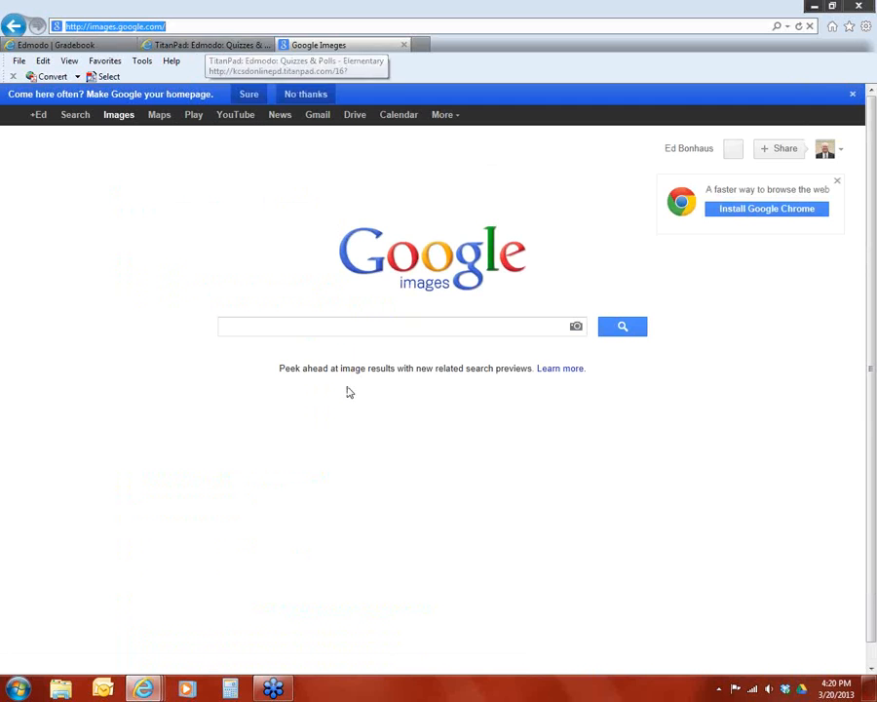
Search Google Images for "edmodo" and open the preview of the 240 × 240 Edmodo logo
{"action": "left_click", "coordinate": [332, 331]}
{"action": "type", "text": "edmodo"}
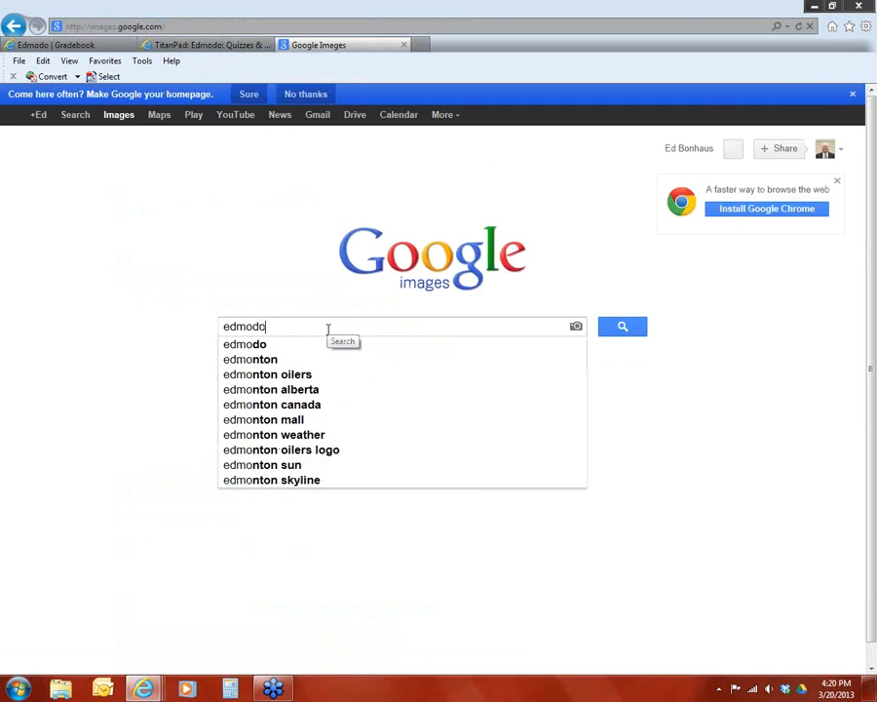
{"action": "key", "text": "Return"}
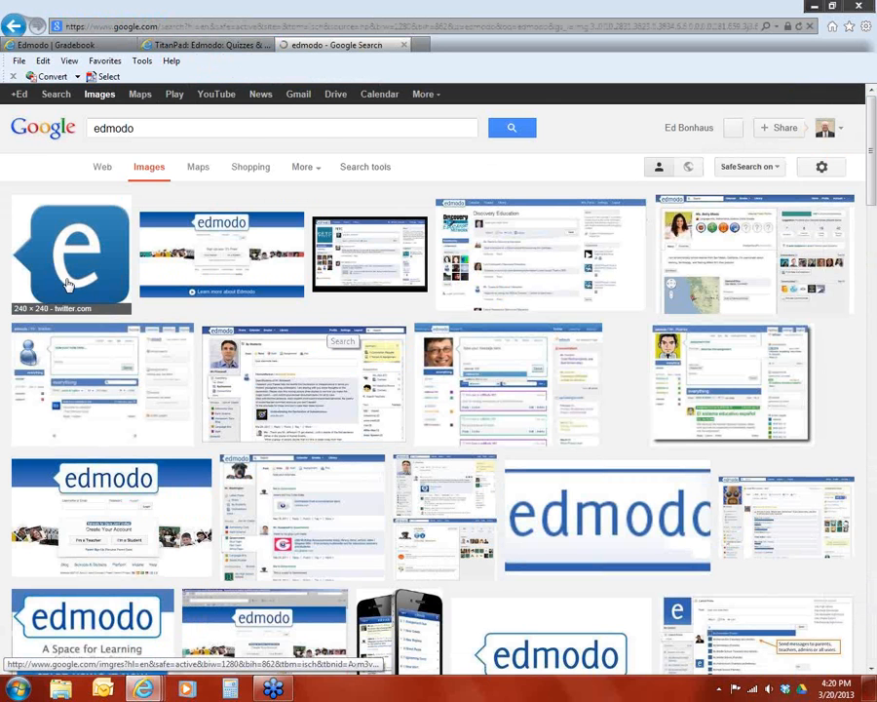
{"action": "left_click", "coordinate": [66, 292]}
{"action": "right_click", "coordinate": [78, 240]}
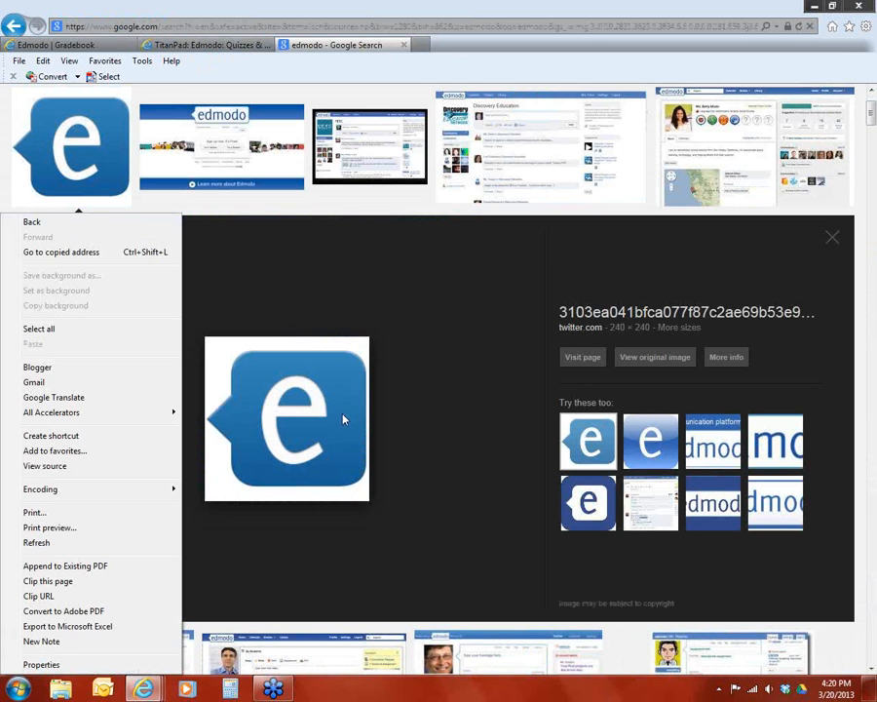
{"action": "left_click", "coordinate": [331, 419]}
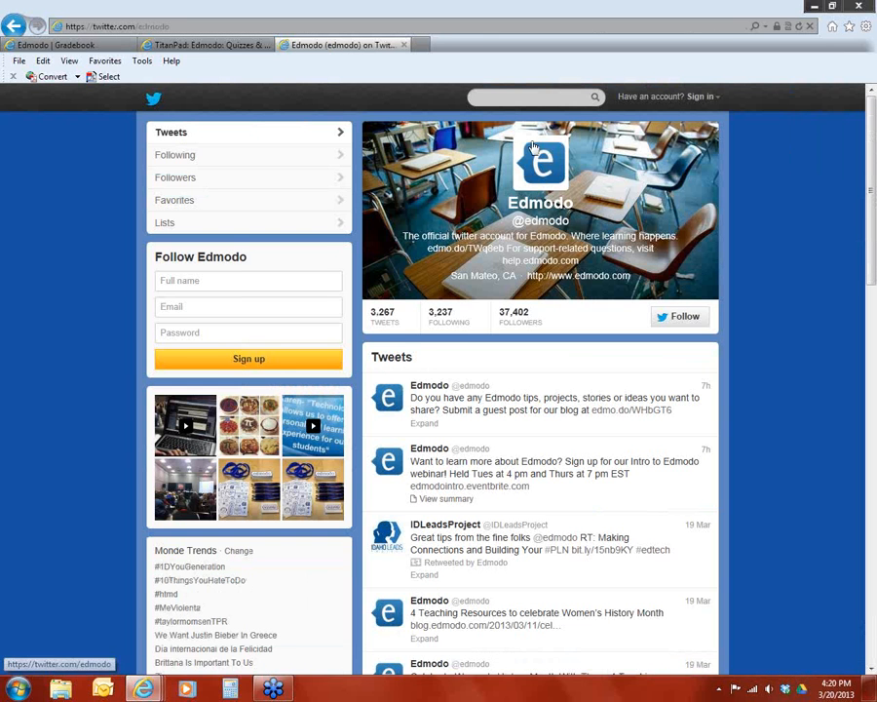
{"action": "left_click", "coordinate": [14, 26]}
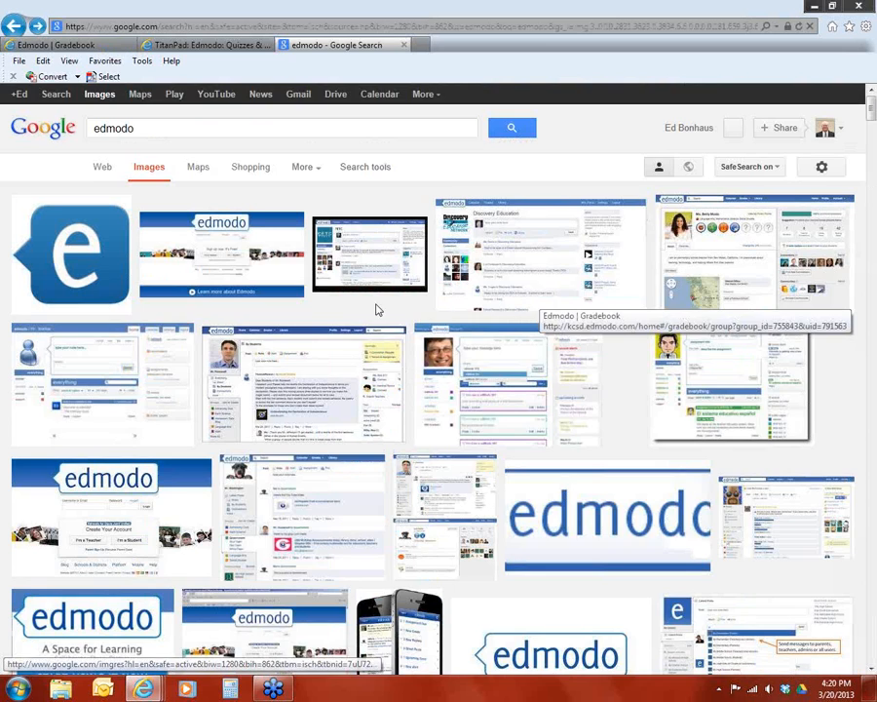
{"action": "left_click", "coordinate": [70, 214]}
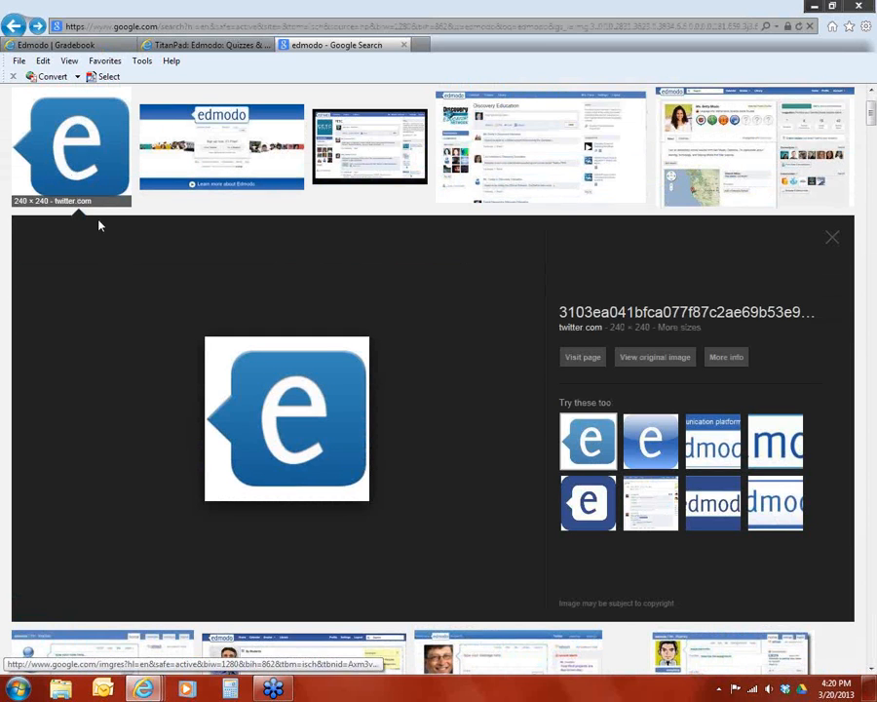
{"action": "left_click", "coordinate": [273, 419]}
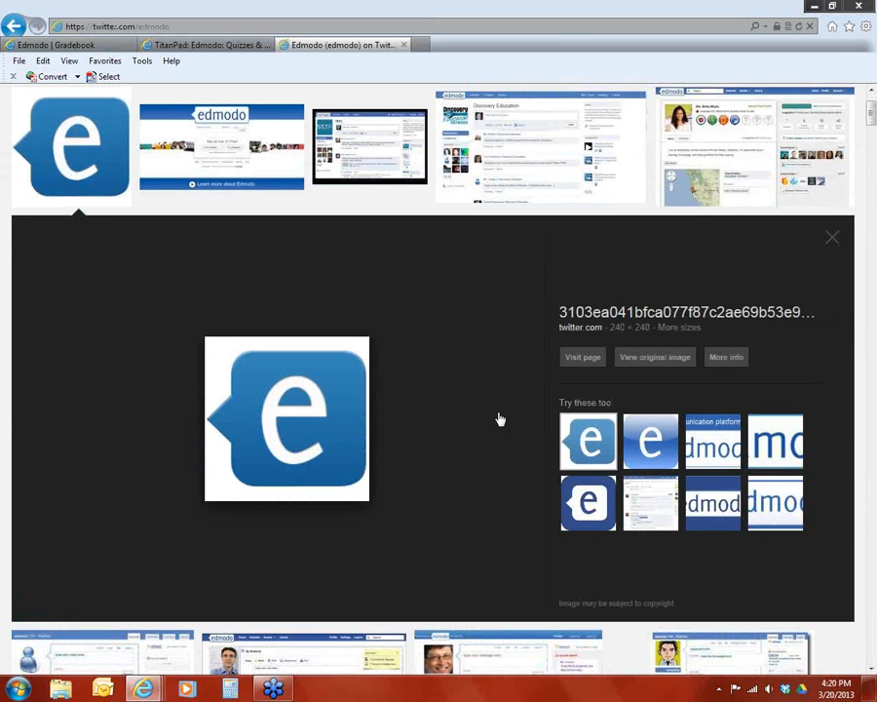
{"action": "left_click", "coordinate": [7, 20]}
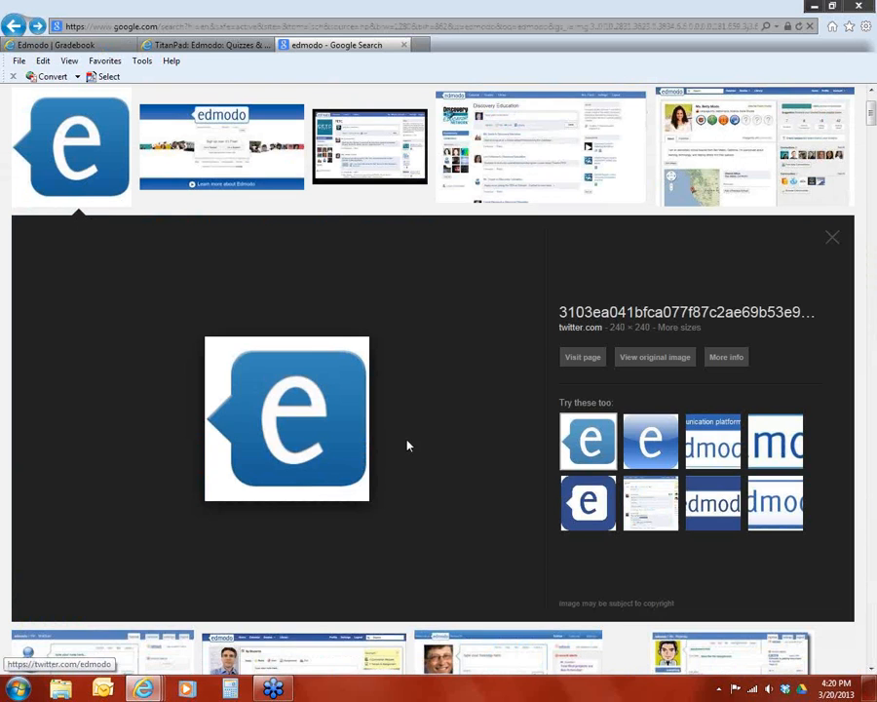
Save the previewed Edmodo logo as a PNG picture named "edmodo" in the Icons folder of Magic Briefcase
{"action": "right_click", "coordinate": [312, 373]}
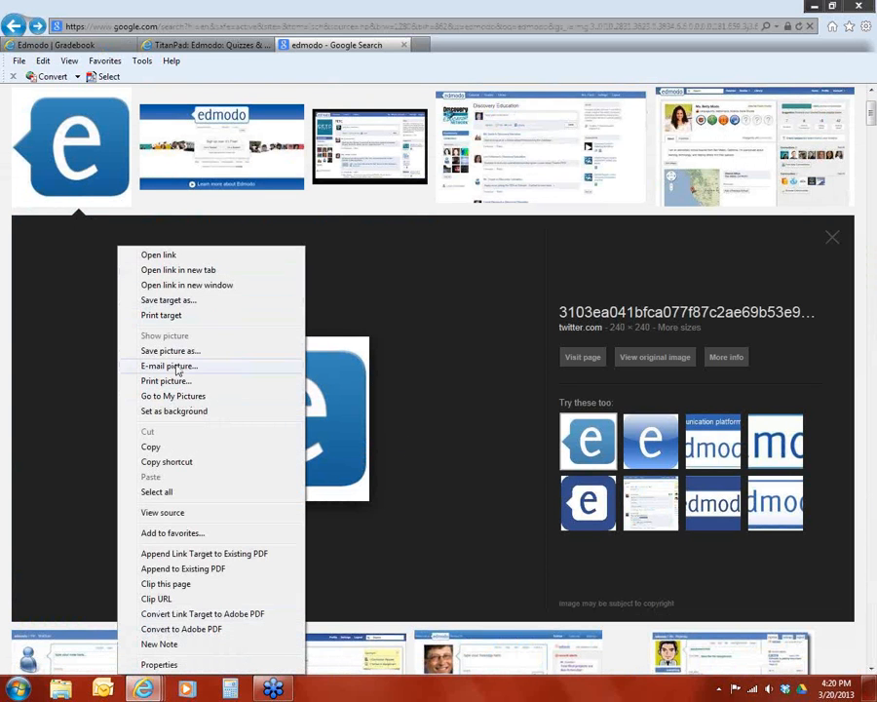
{"action": "left_click", "coordinate": [188, 351]}
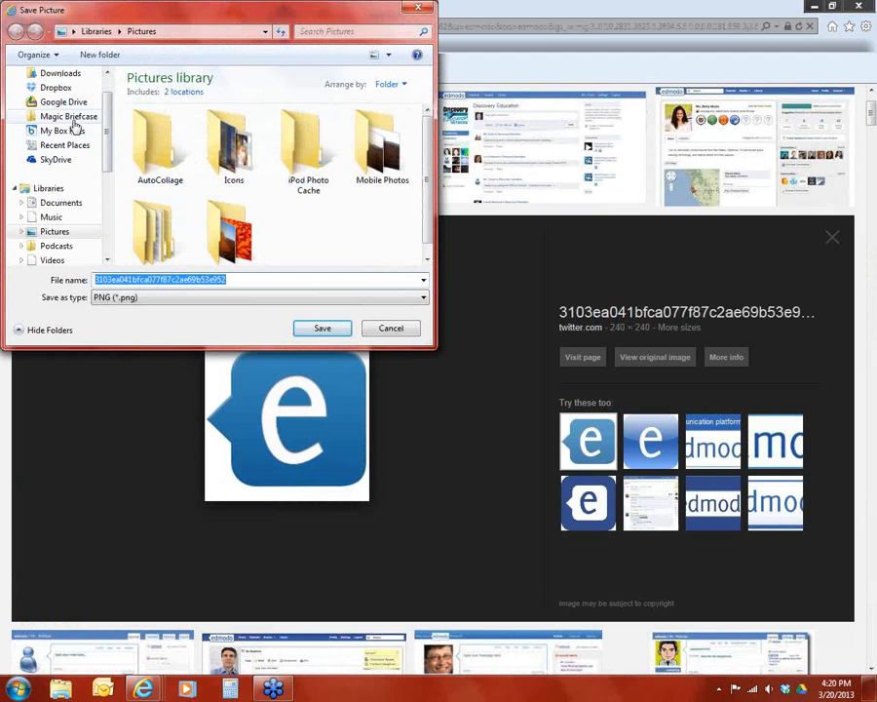
{"action": "left_click", "coordinate": [70, 117]}
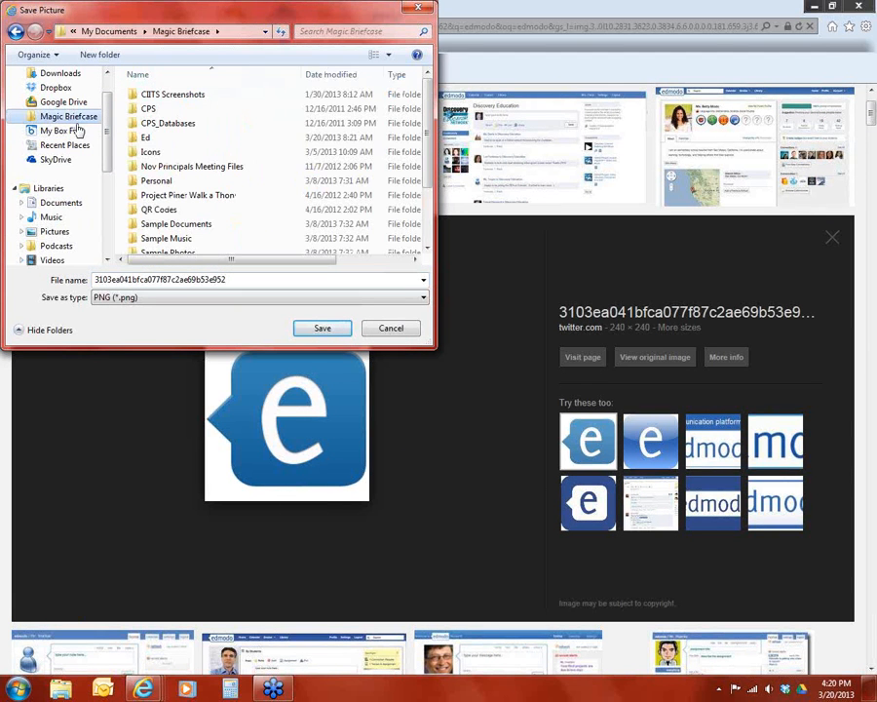
{"action": "left_click", "coordinate": [151, 152]}
{"action": "double_click", "coordinate": [151, 153]}
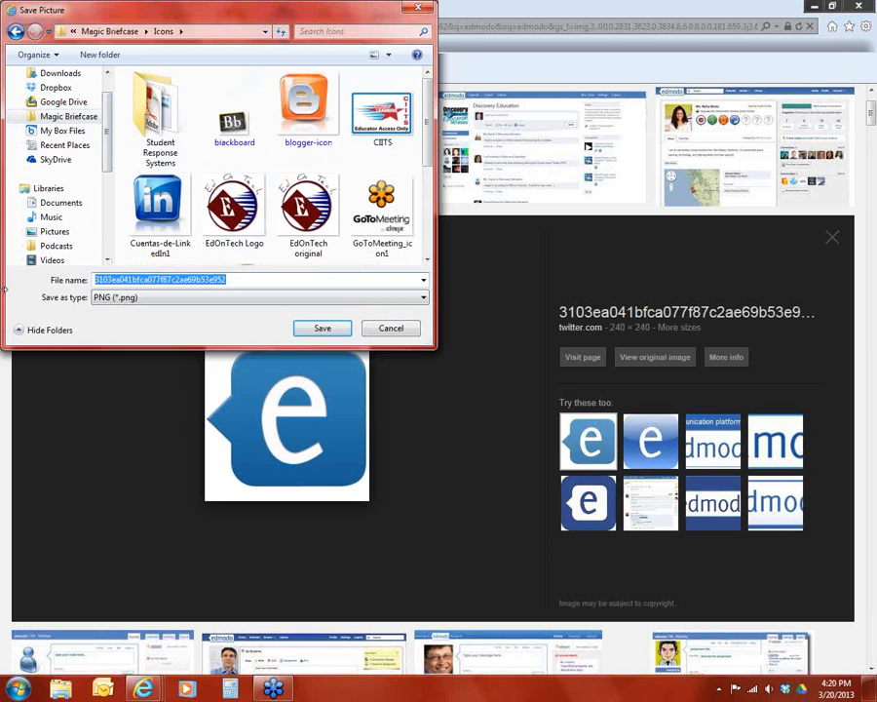
{"action": "type", "text": "edmodo"}
{"action": "key", "text": "Return"}
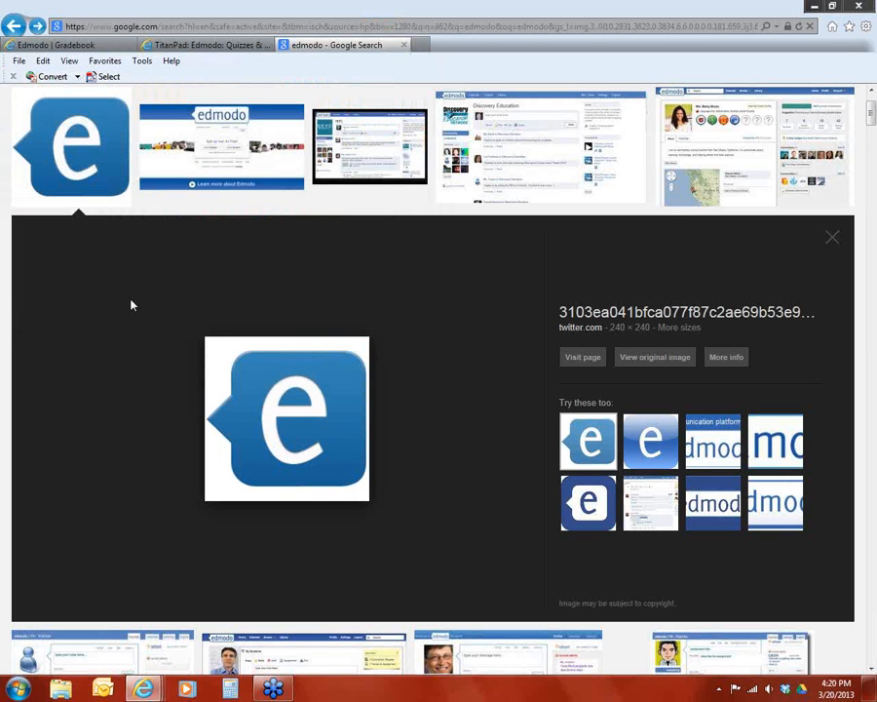
Return to the Edmodo gradebook and upload the "edmodo" picture from the Icons folder as the new badge's image
{"action": "left_click", "coordinate": [195, 46]}
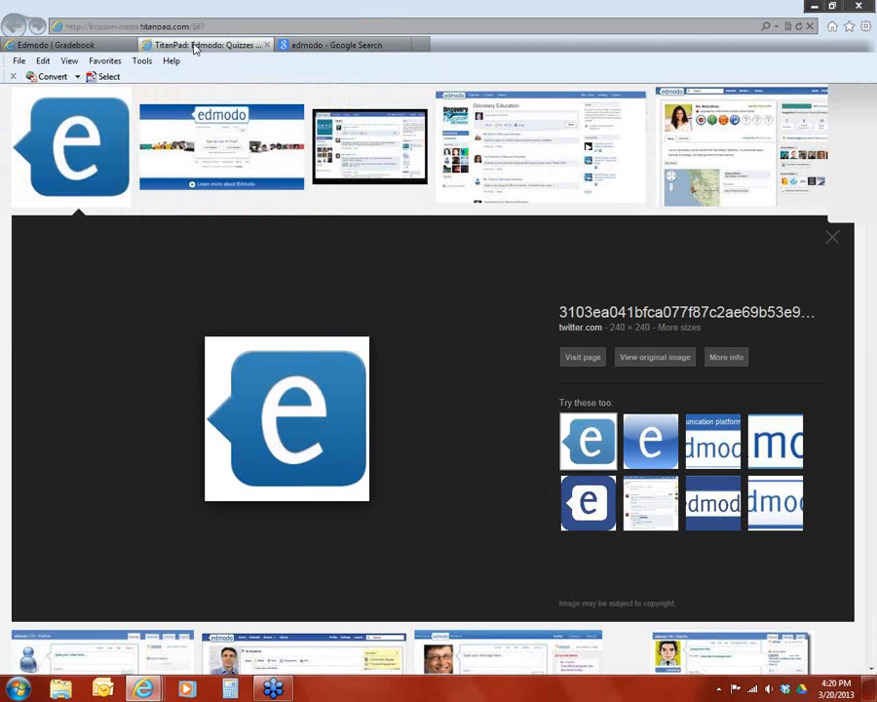
{"action": "left_click", "coordinate": [95, 46]}
{"action": "left_click", "coordinate": [341, 321]}
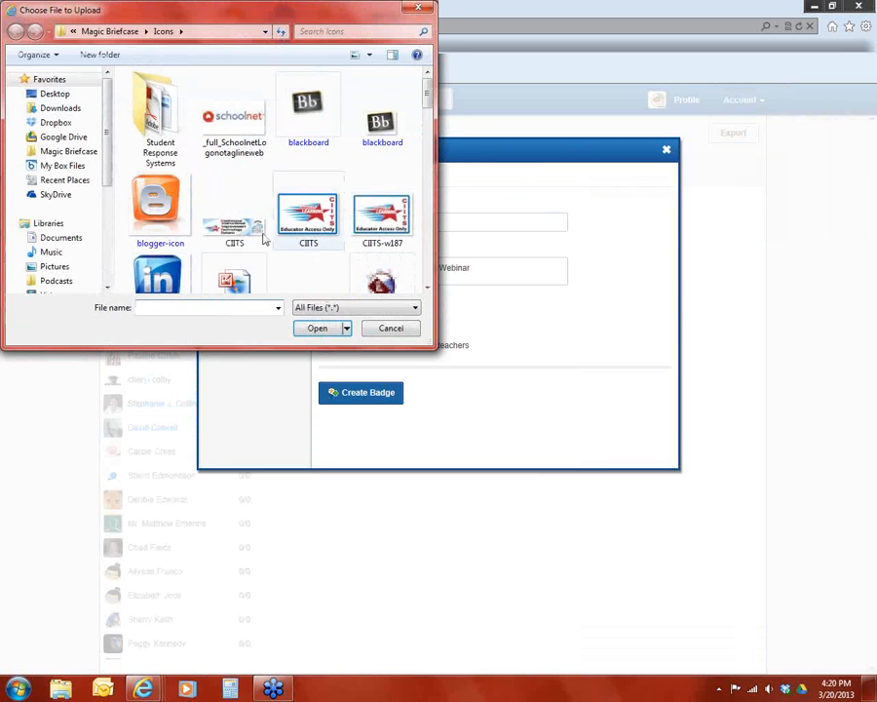
{"action": "scroll", "coordinate": [281, 271], "scroll_direction": "down", "scroll_amount": 1}
{"action": "left_click", "coordinate": [233, 243]}
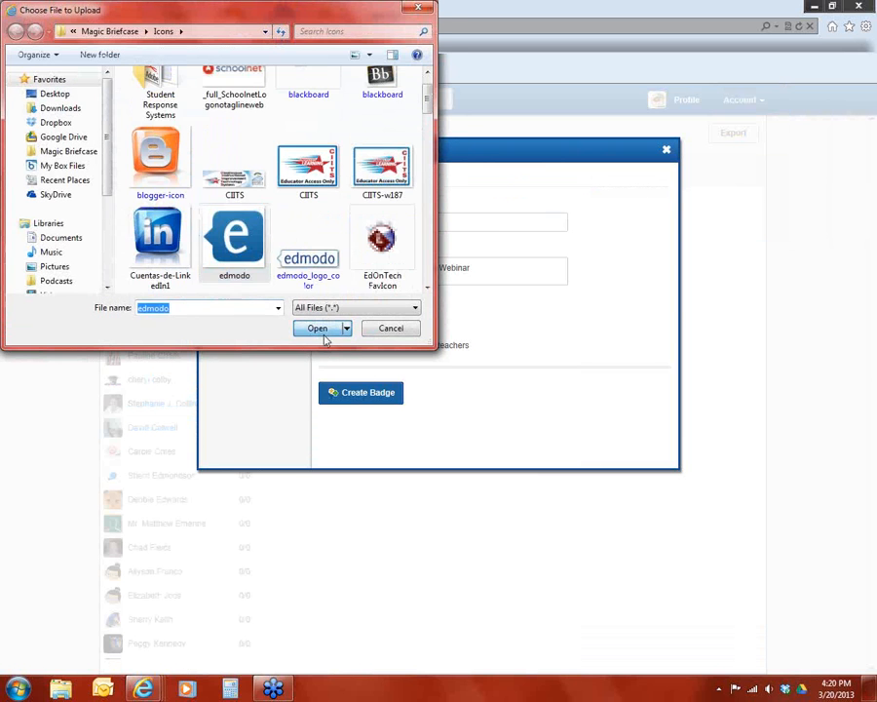
{"action": "left_click", "coordinate": [302, 331]}
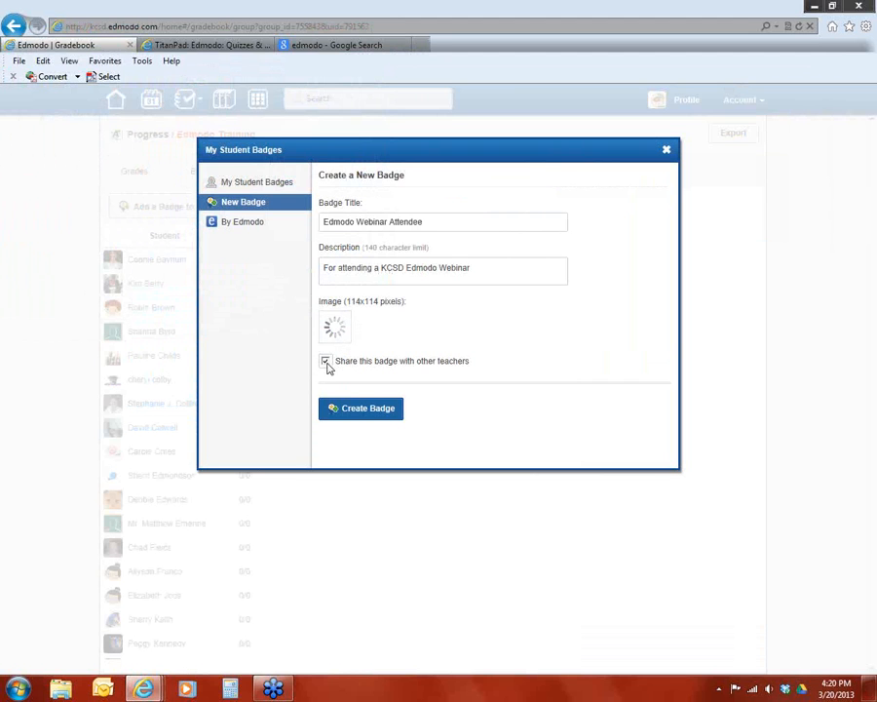
Create the badge without sharing it with other teachers and add it to the Edmodo Training group
{"action": "left_click", "coordinate": [326, 362]}
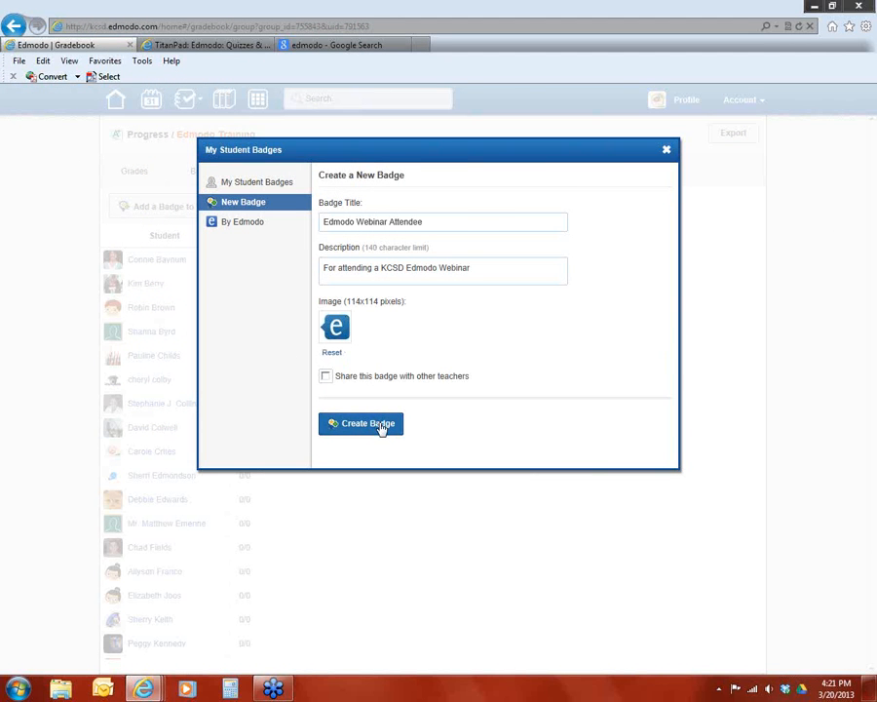
{"action": "left_click", "coordinate": [381, 426]}
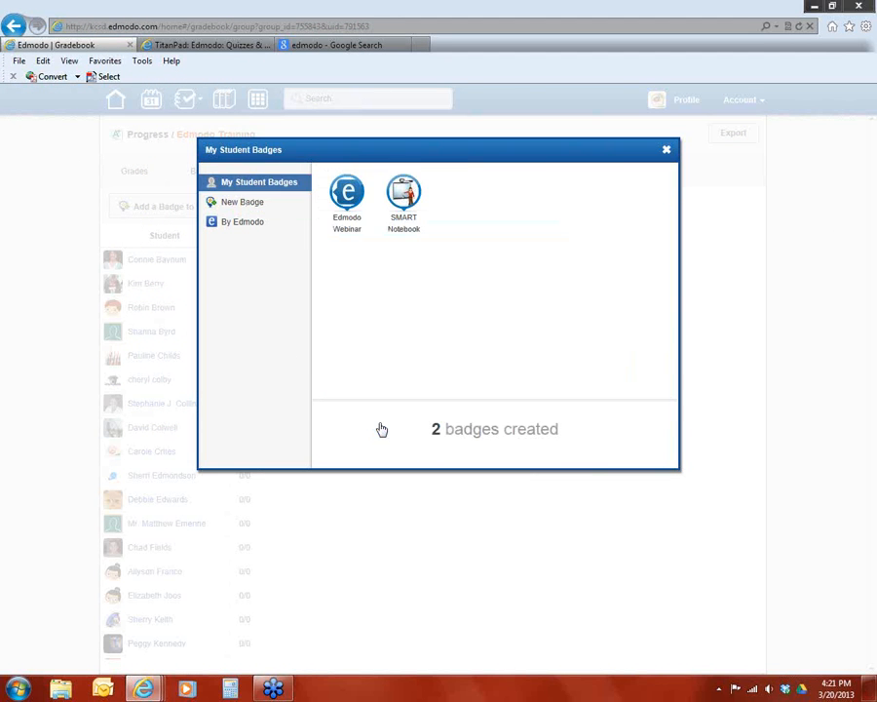
{"action": "left_click_drag", "start_coordinate": [334, 156], "coordinate": [452, 128]}
{"action": "left_click", "coordinate": [349, 199]}
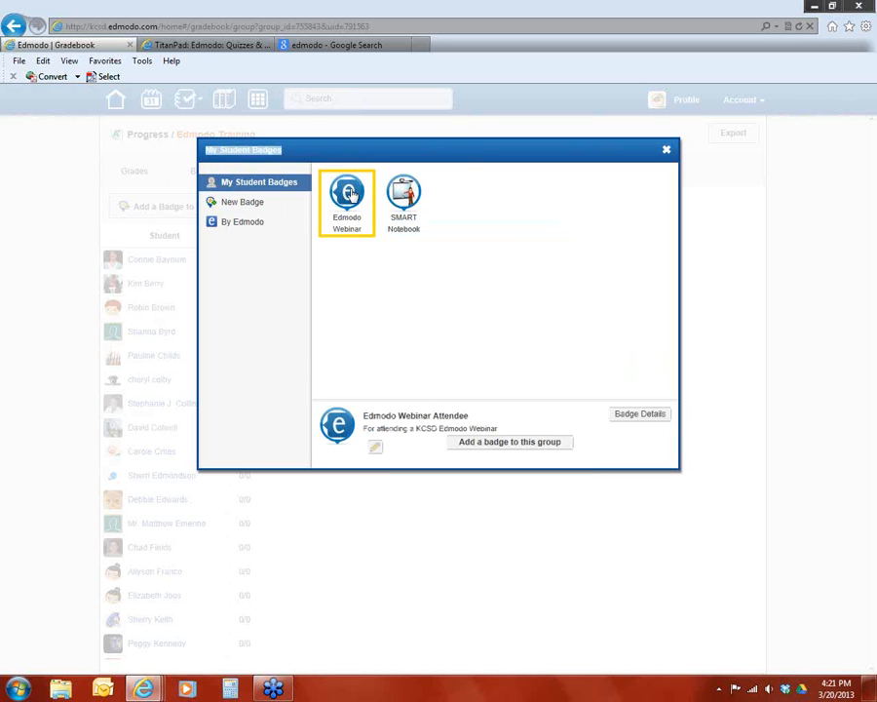
{"action": "left_click", "coordinate": [505, 443]}
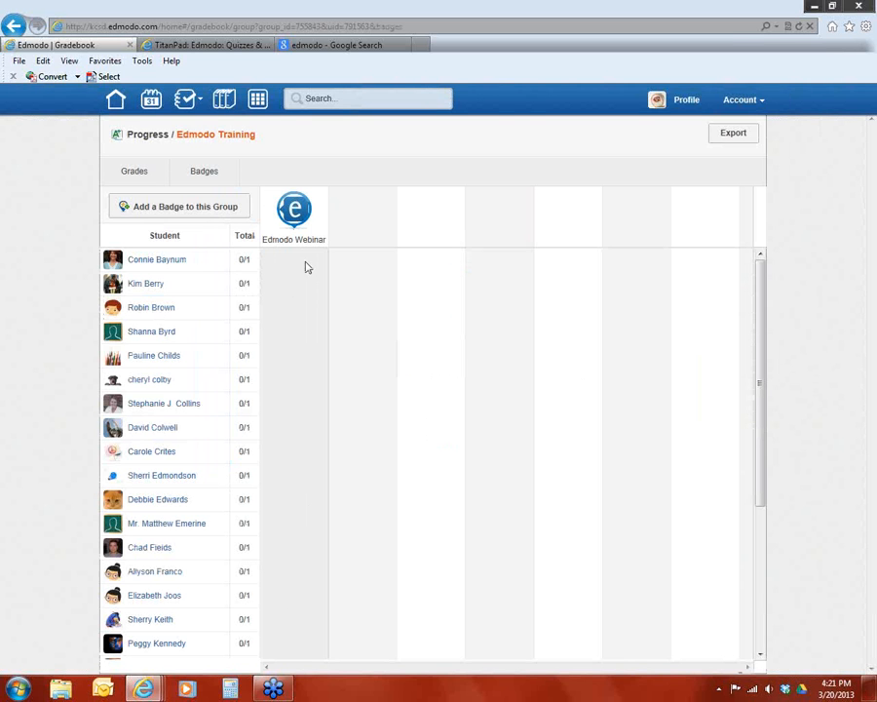
Review the details of the Edmodo Webinar Attendee badge in the group's badge gradebook and close them
{"action": "left_click", "coordinate": [295, 232]}
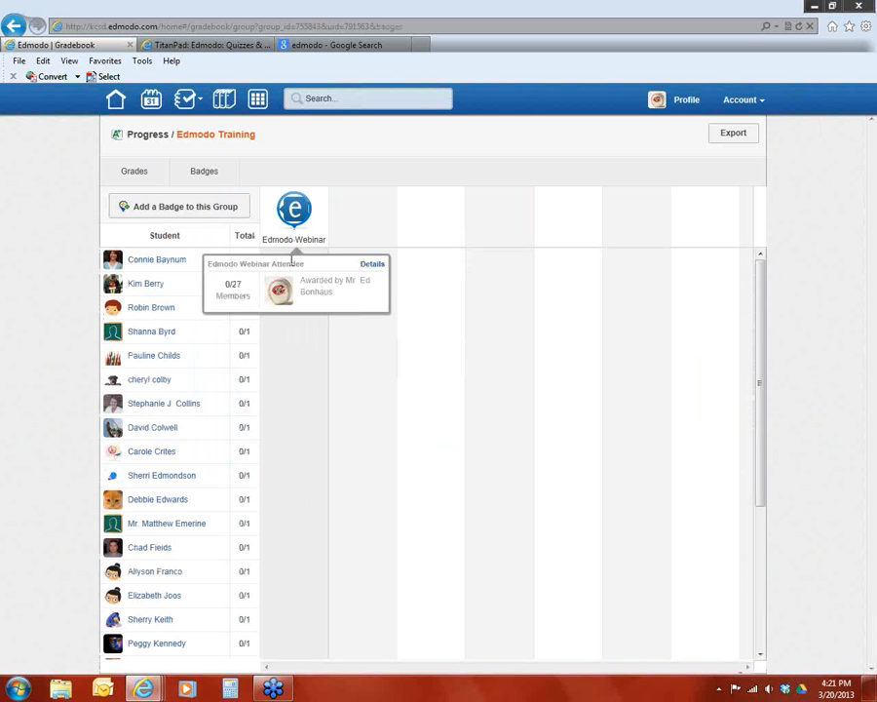
{"action": "left_click", "coordinate": [374, 265]}
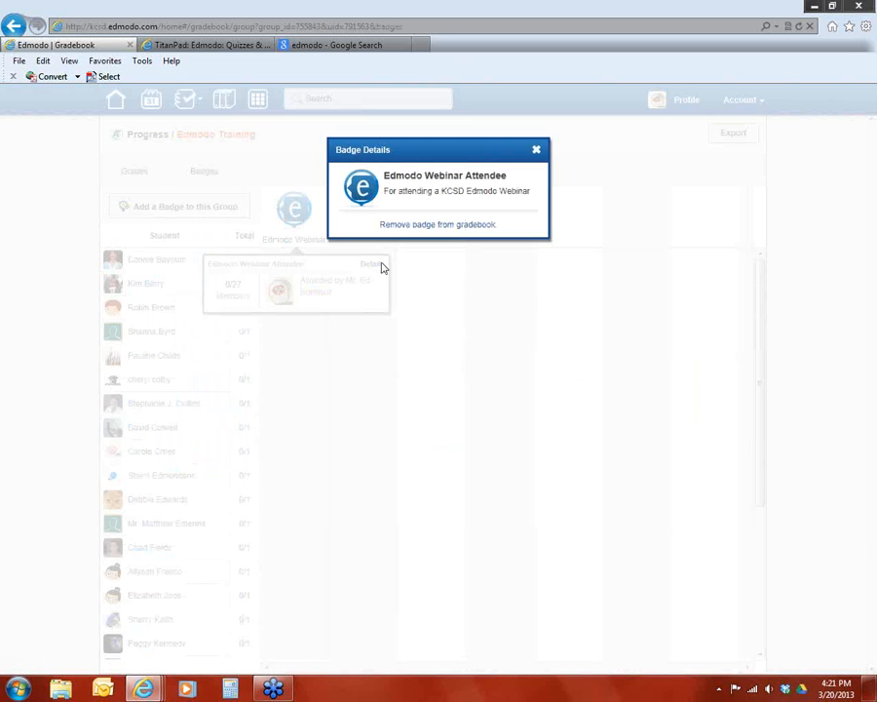
{"action": "left_click", "coordinate": [535, 149]}
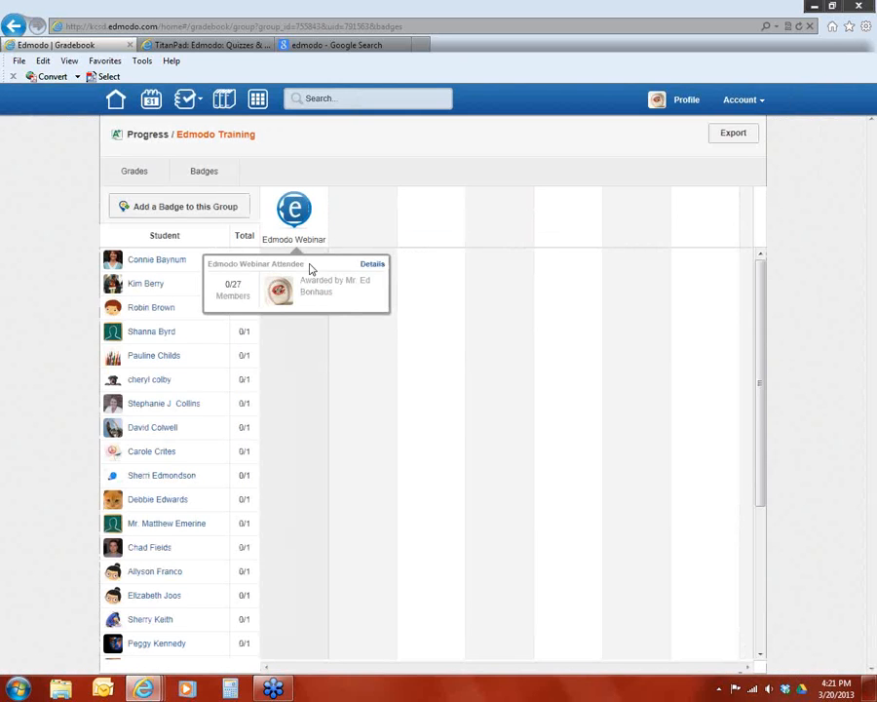
{"action": "left_click", "coordinate": [367, 268]}
{"action": "left_click", "coordinate": [535, 153]}
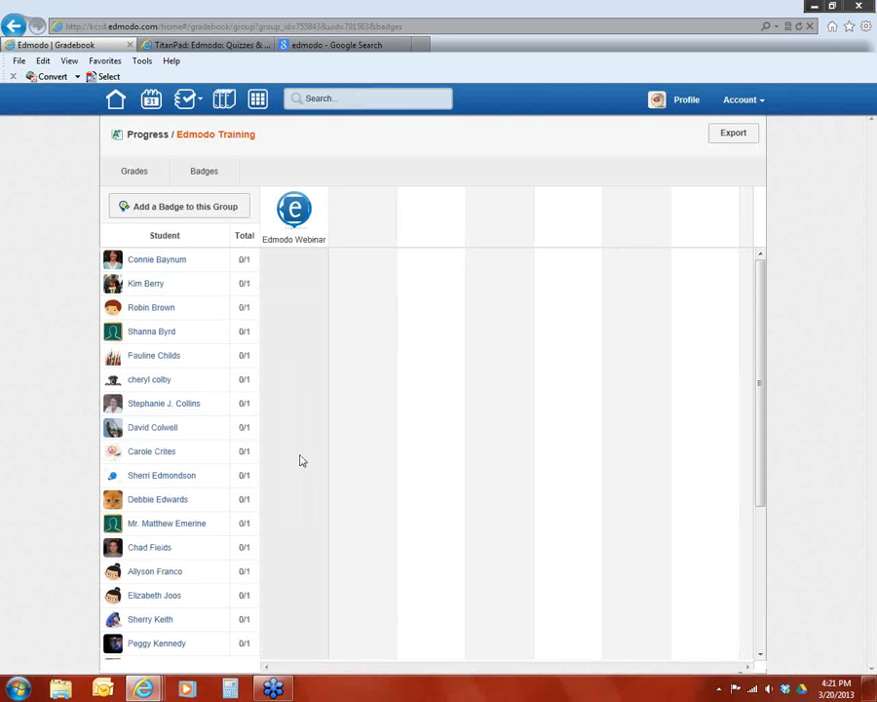
Go back to the Edmodo home page and close the Google image search tab
{"action": "left_click", "coordinate": [115, 98]}
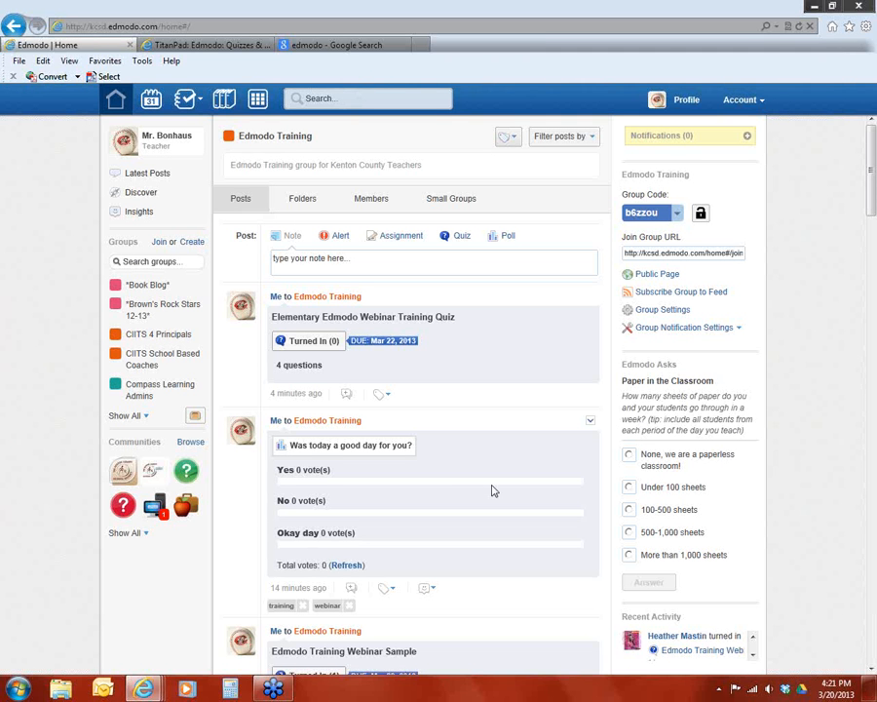
{"action": "left_click", "coordinate": [869, 34]}
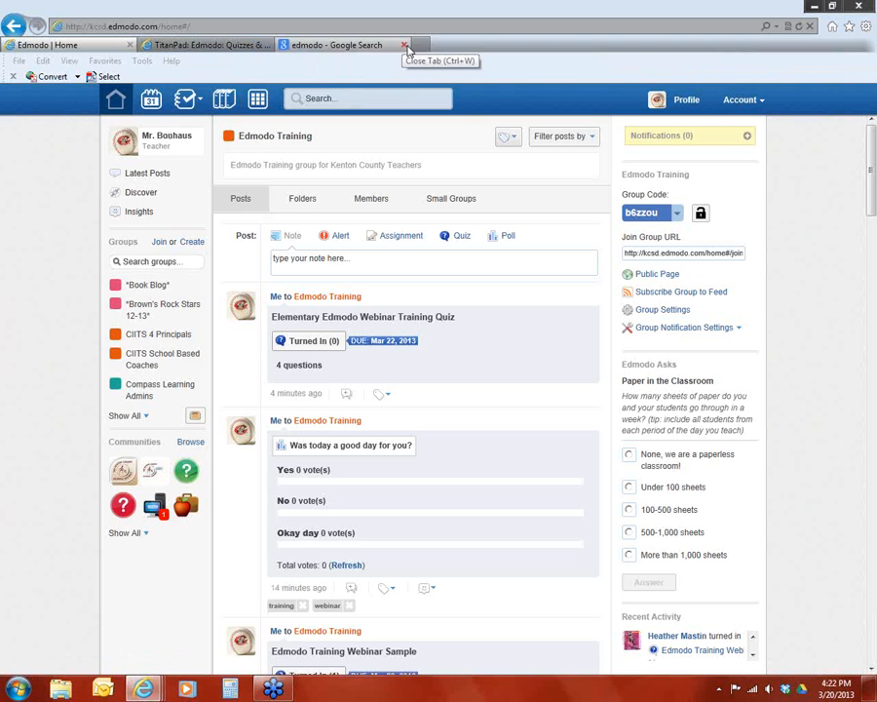
{"action": "left_click", "coordinate": [405, 46]}
Check the TitanPad page, return to Edmodo, and show the Windows desktop
{"action": "left_click", "coordinate": [239, 49]}
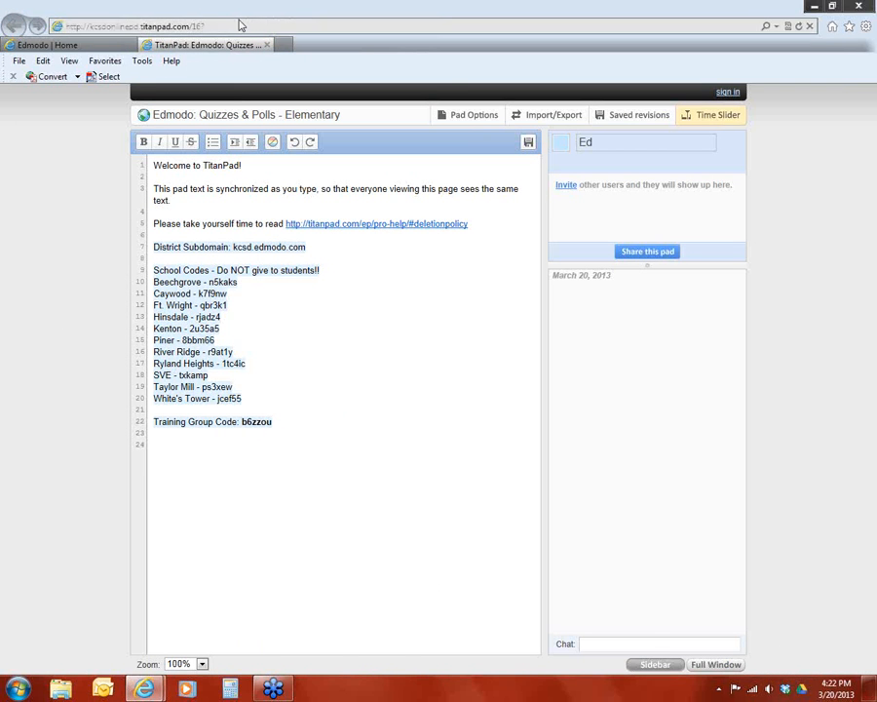
{"action": "left_click", "coordinate": [108, 47]}
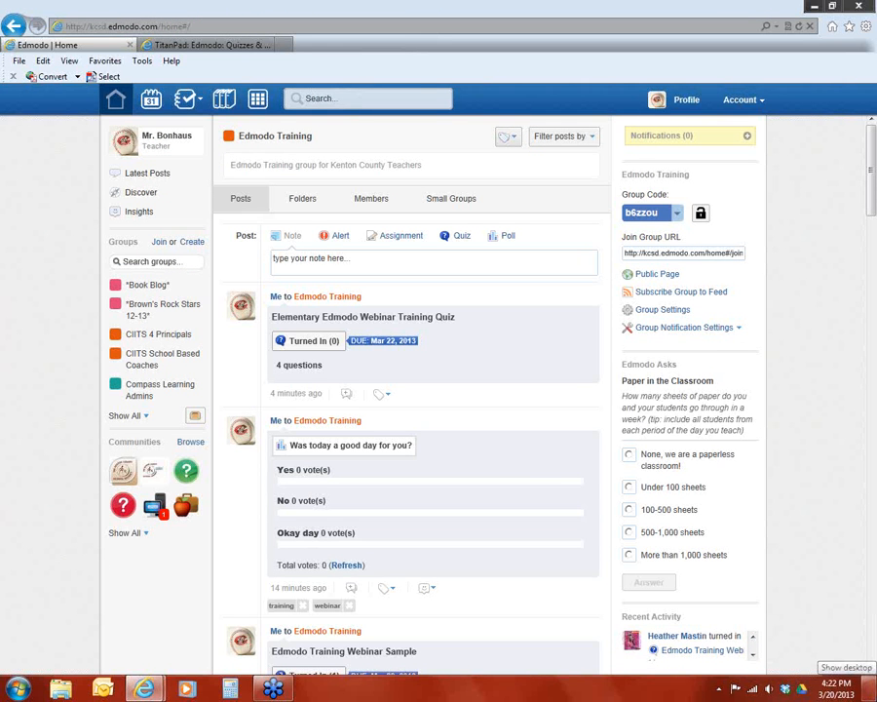
{"action": "left_click", "coordinate": [873, 692]}
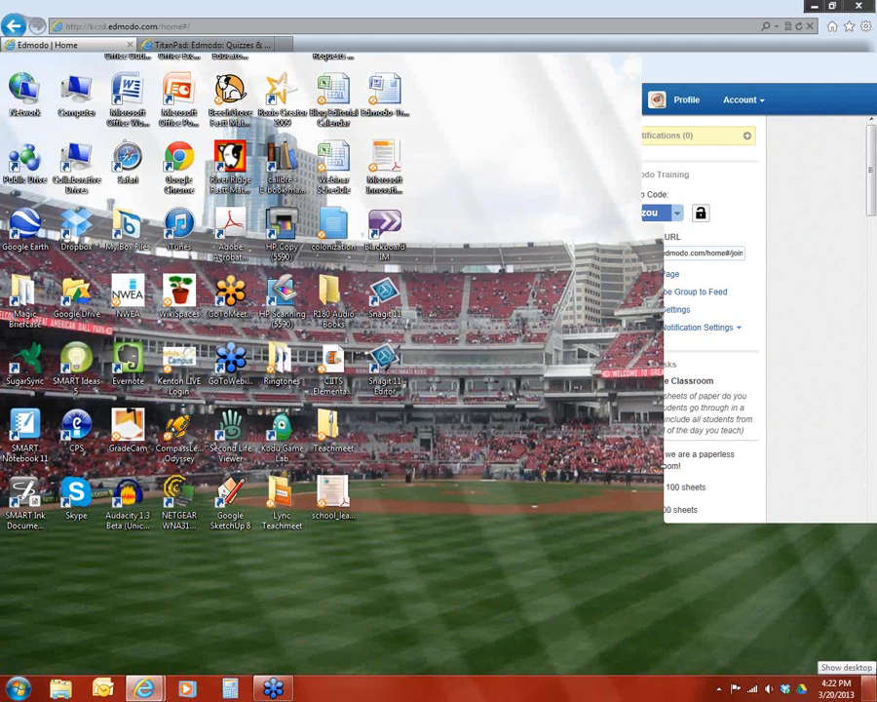